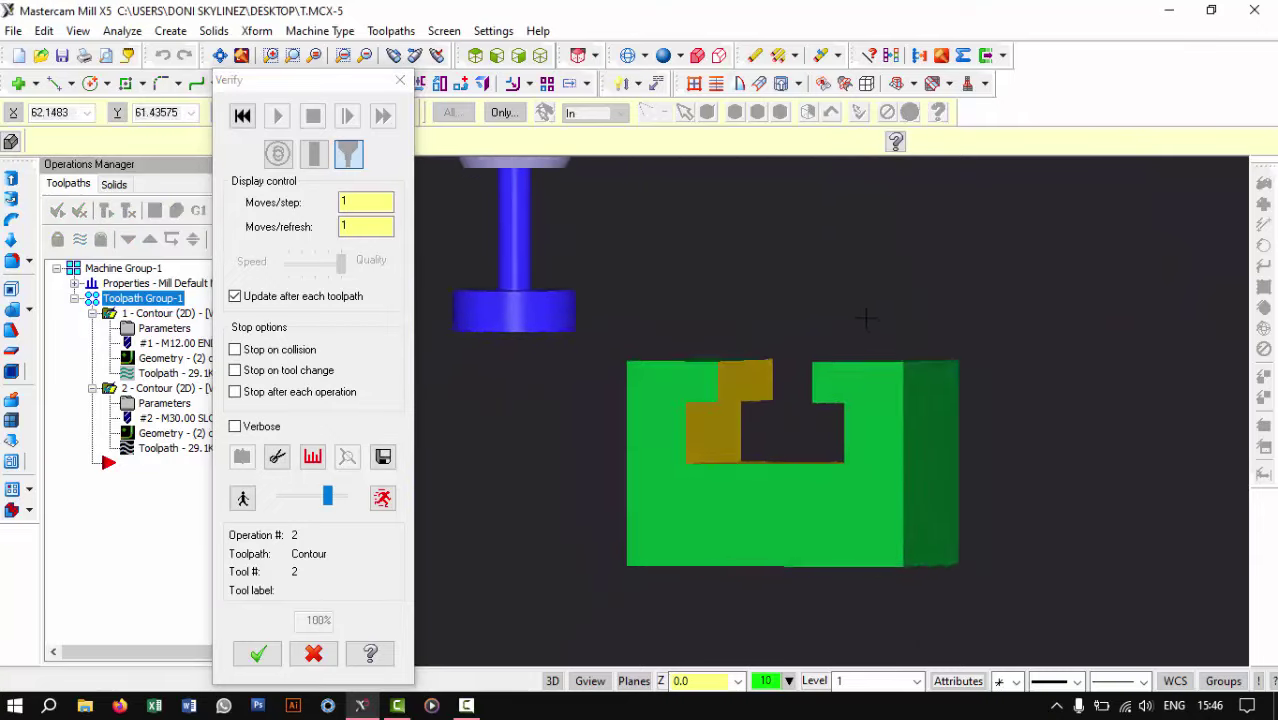
Rotate and zoom the simulated T-slot block to a flat front view of the cut
middle_drag(866, 318, 830, 316)
scroll(828, 340, up, 2)
scroll(835, 320, up, 2)
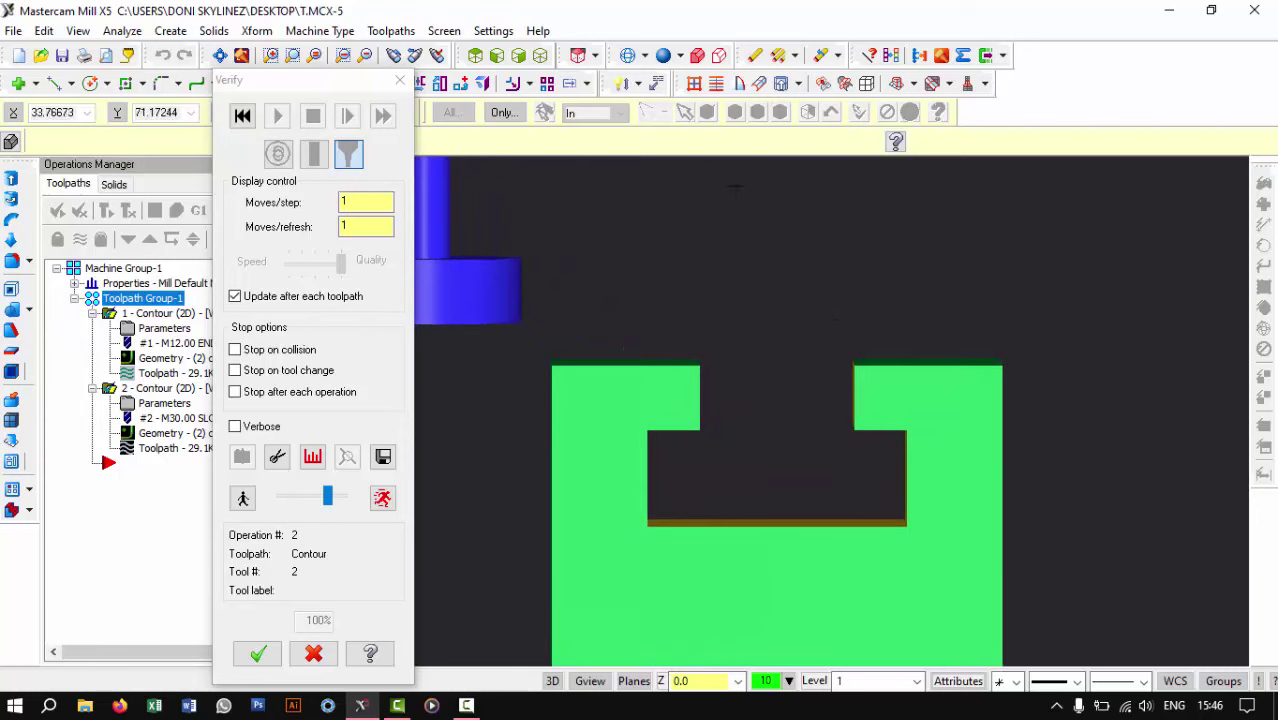
scroll(722, 400, down, 1)
middle_drag(722, 400, 756, 277)
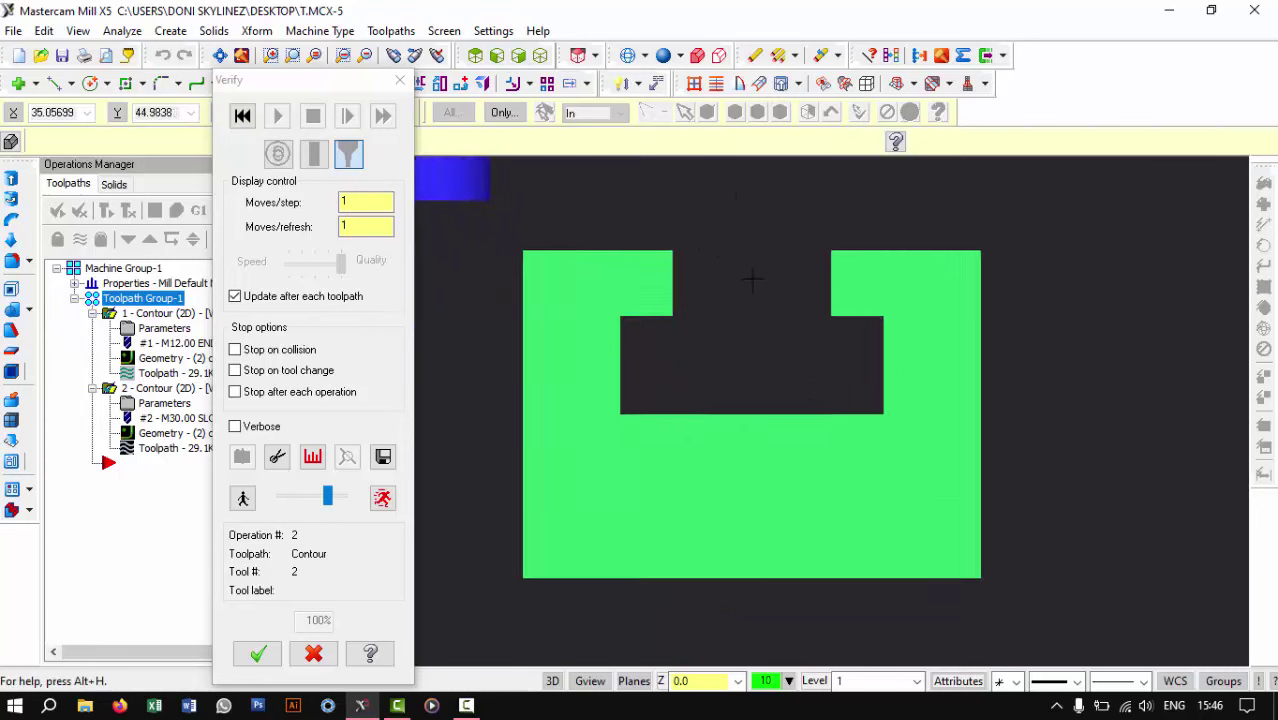
scroll(756, 277, up, 2)
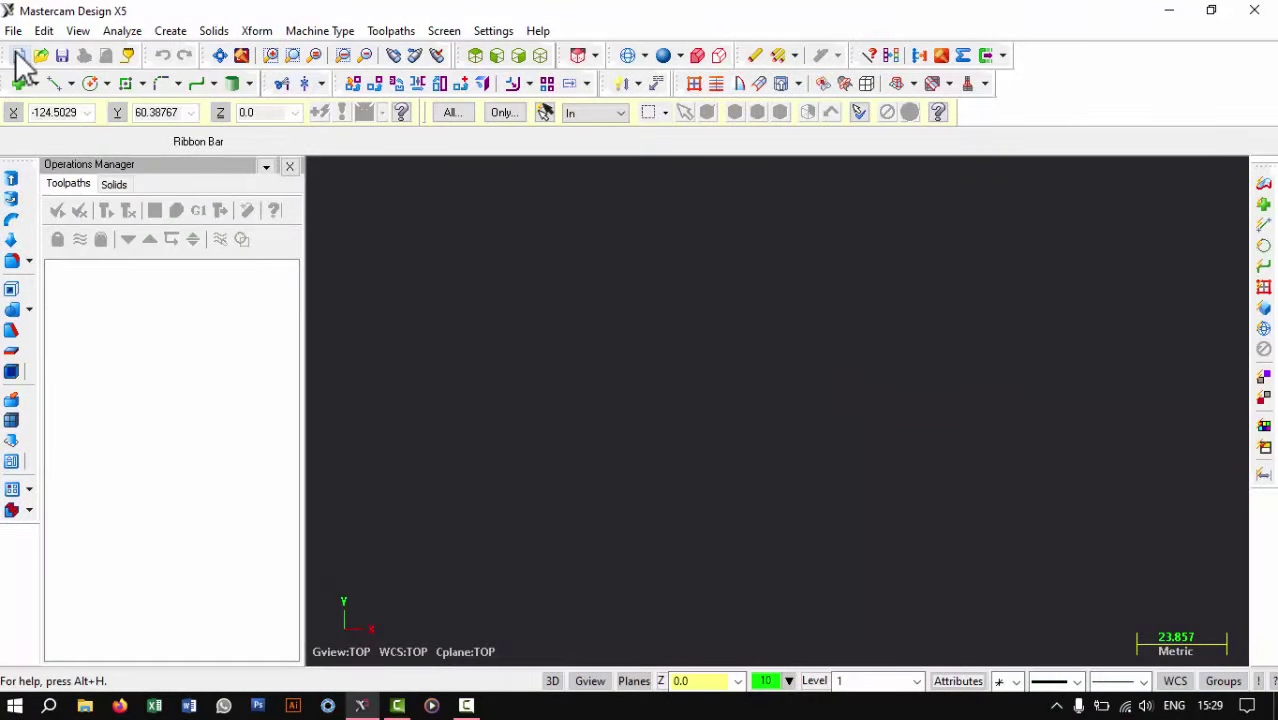
Open the STEP file T.STP
click(40, 55)
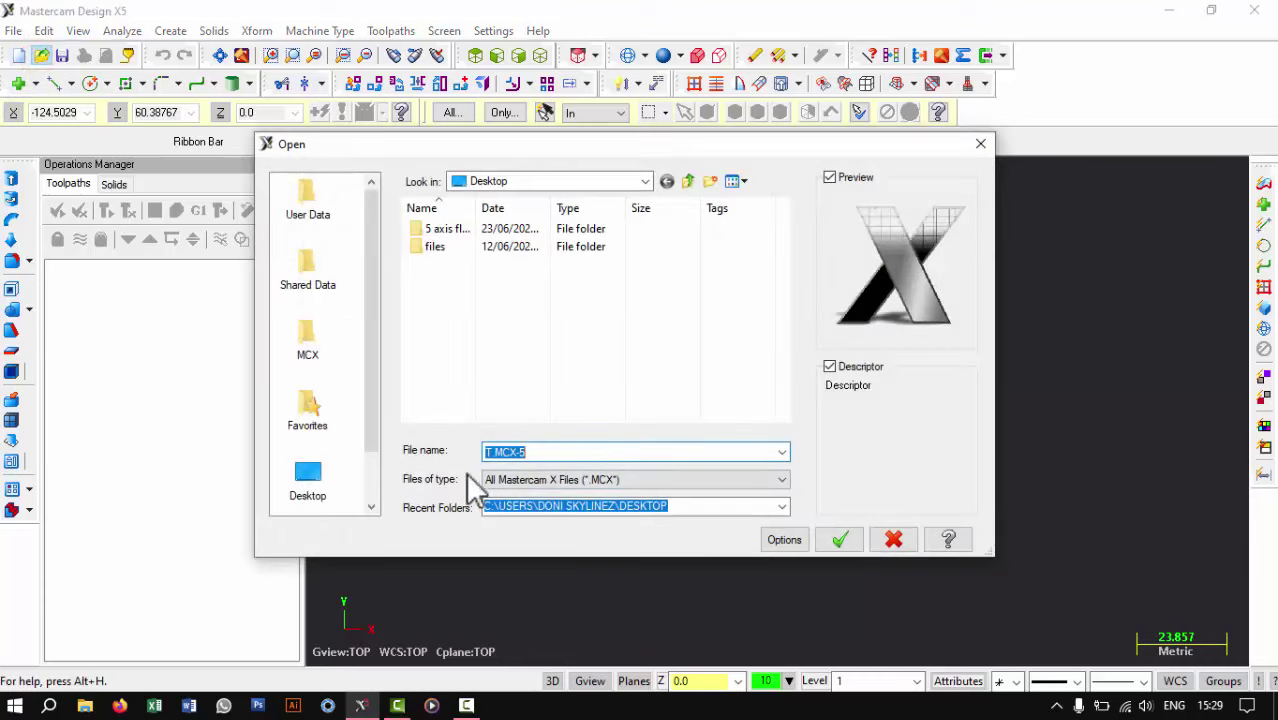
click(537, 483)
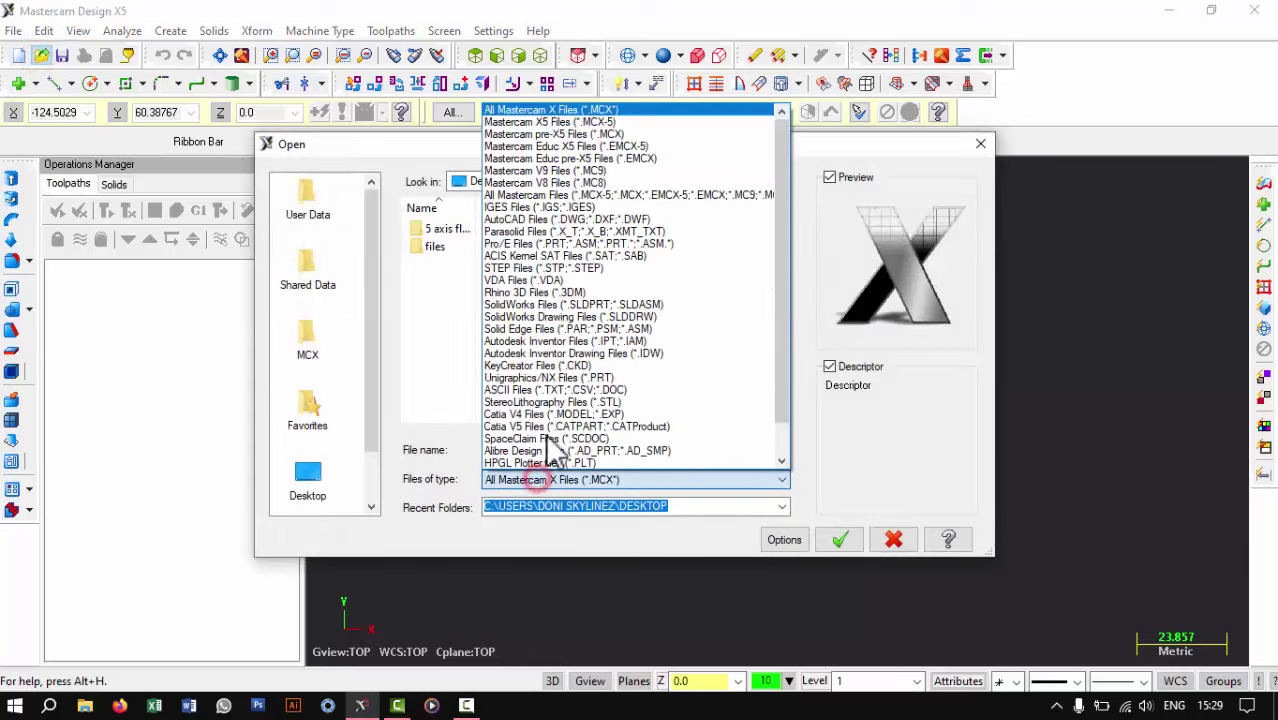
click(560, 268)
click(432, 319)
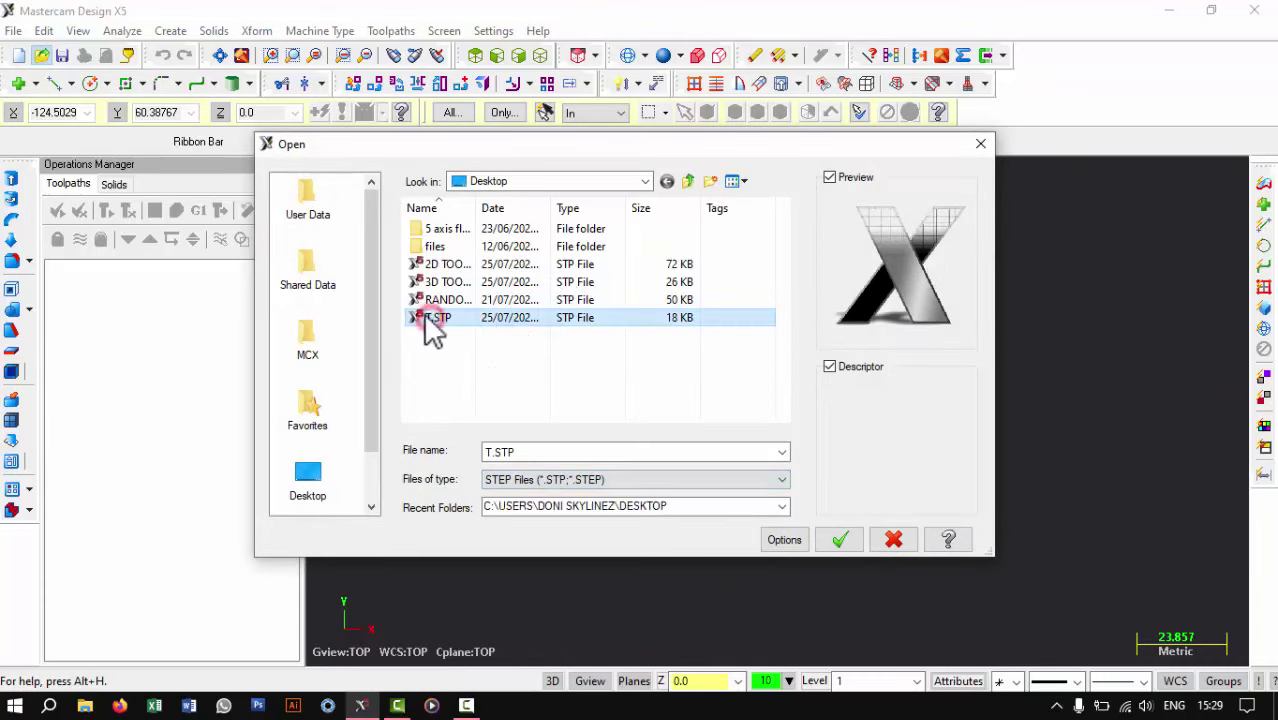
click(842, 540)
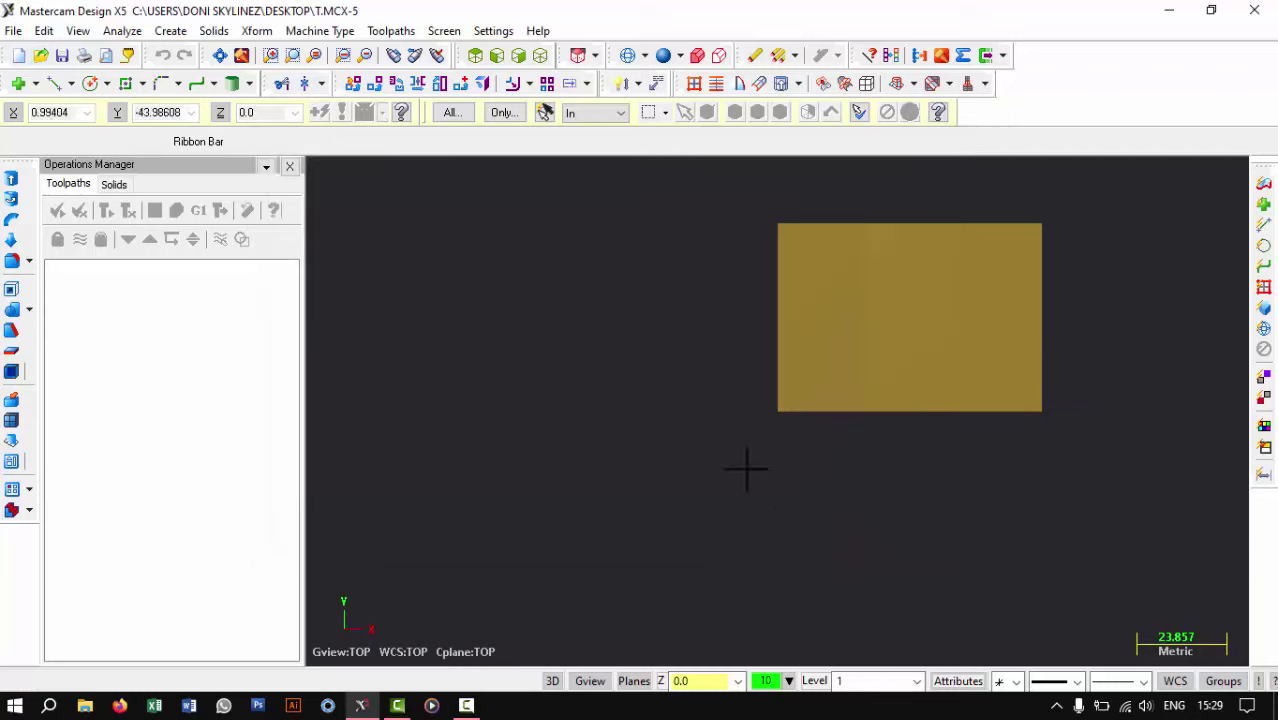
Show the imported block in the Front view, zoomed in
mouse_move(747, 466)
middle_down()
mouse_move(576, 474)
mouse_move(699, 323)
mouse_move(699, 294)
middle_up()
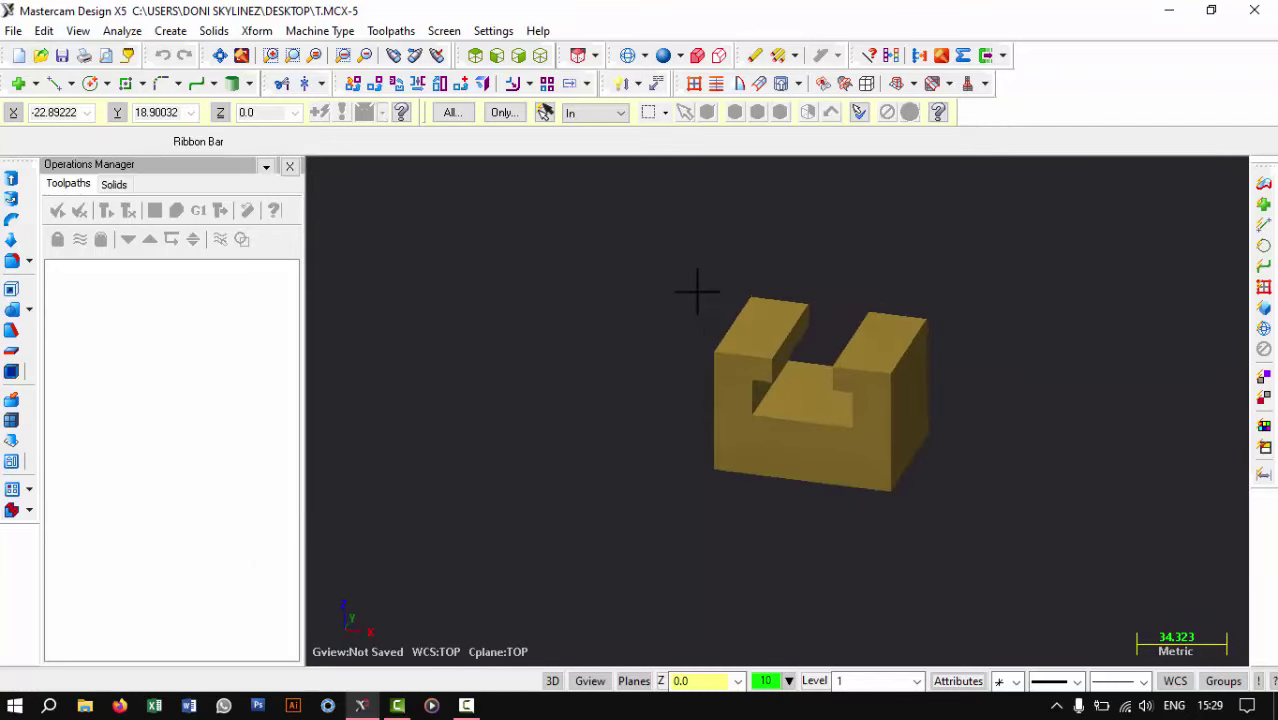
click(497, 56)
scroll(616, 274, up, 1)
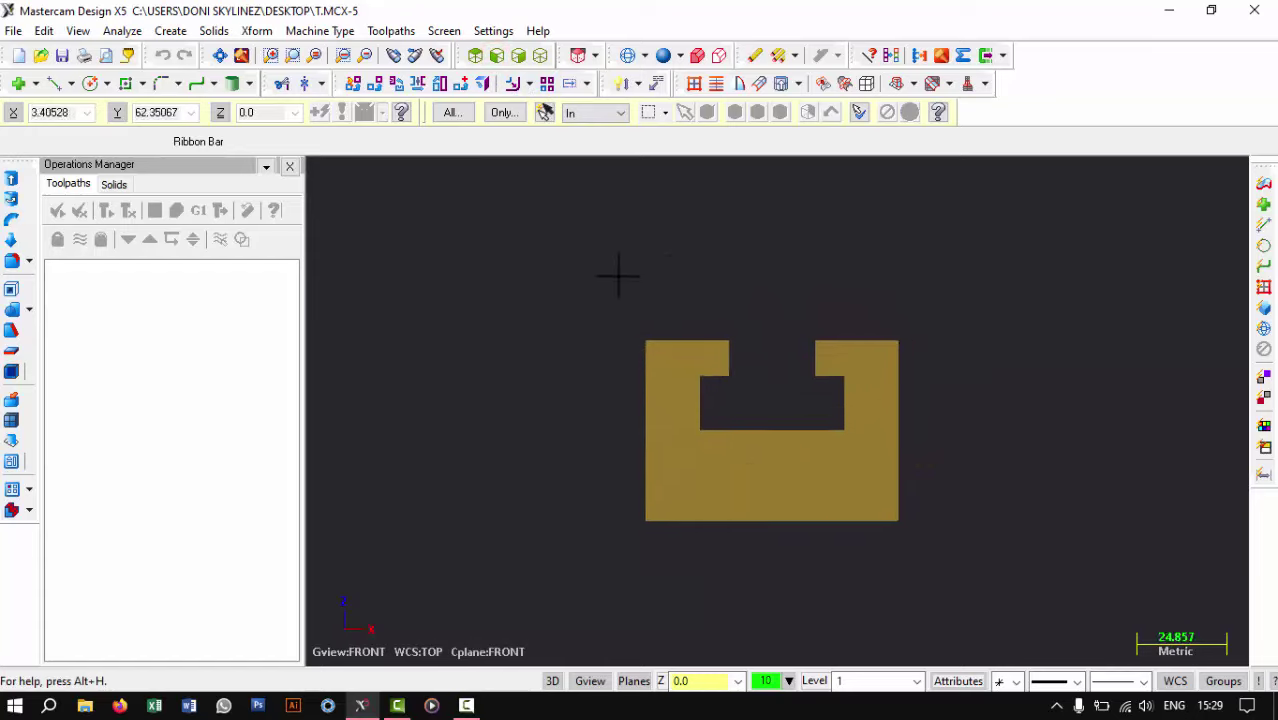
scroll(964, 288, up, 1)
scroll(870, 295, up, 1)
mouse_move(767, 320)
middle_down()
mouse_move(819, 345)
mouse_move(819, 317)
mouse_move(807, 334)
mouse_move(764, 322)
mouse_move(775, 315)
middle_up()
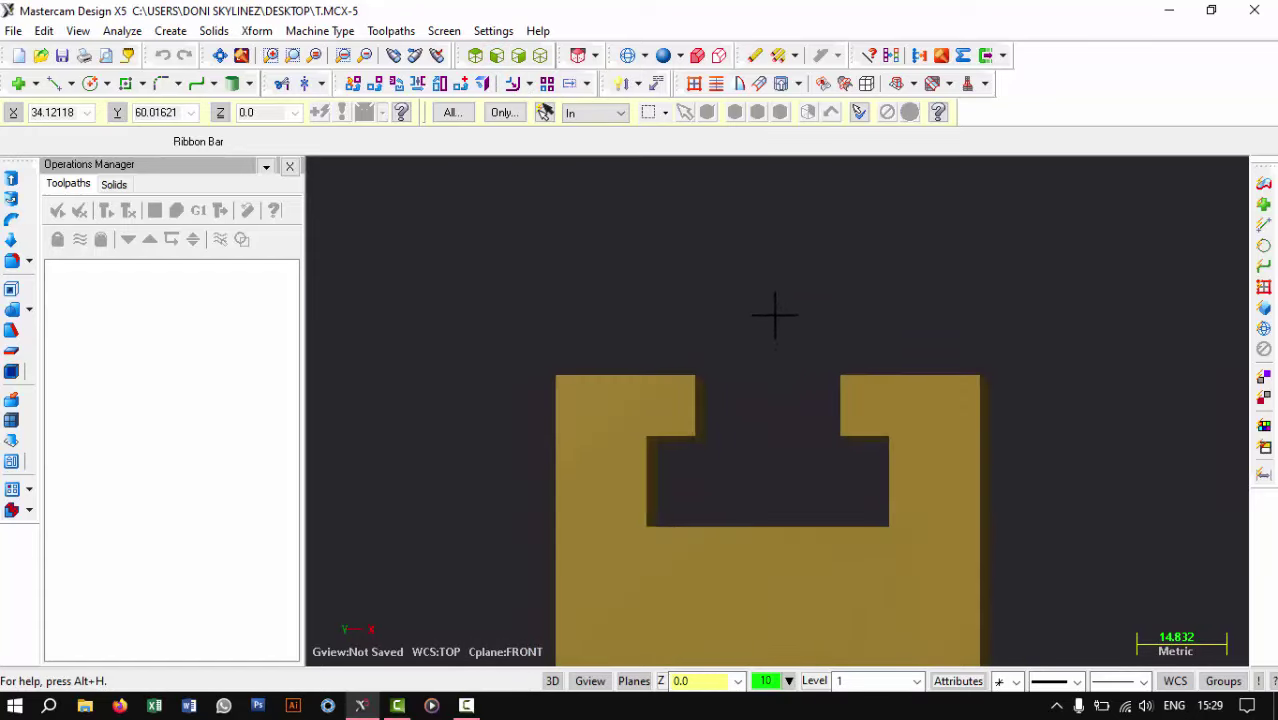
click(497, 56)
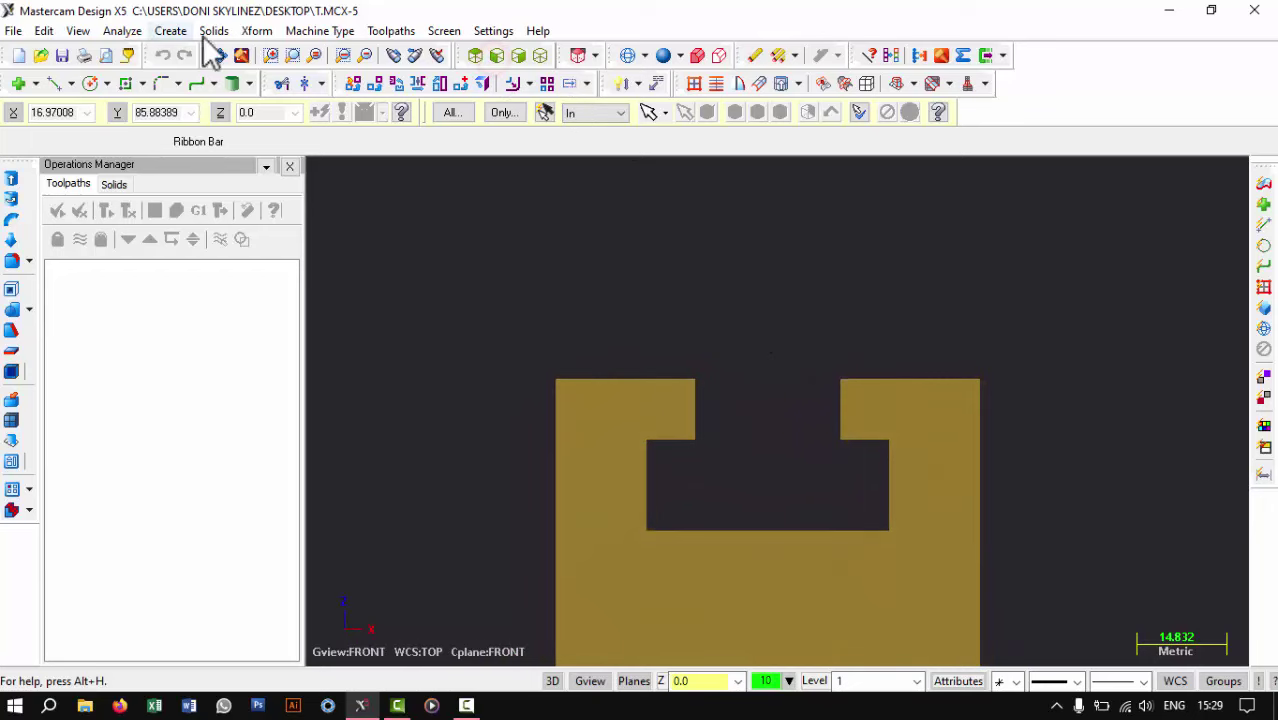
Dimension the 24.00 slot opening and the 40.00 wide slot width
click(622, 83)
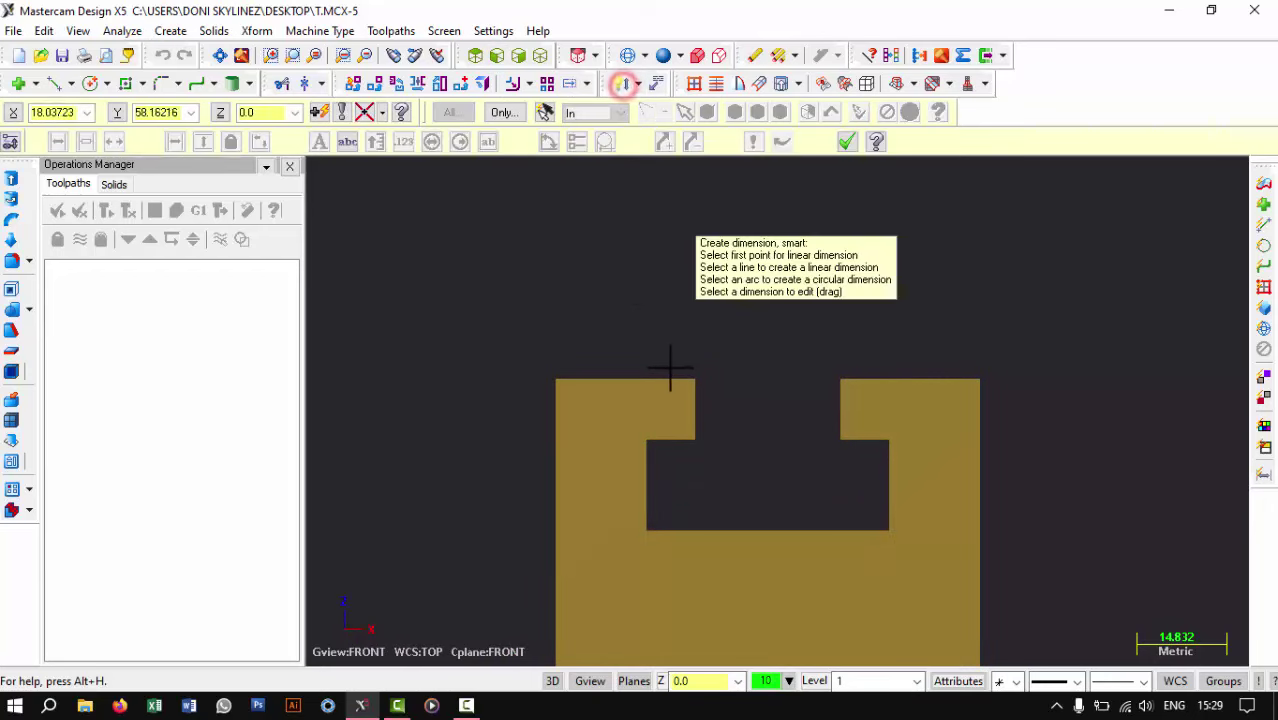
click(696, 382)
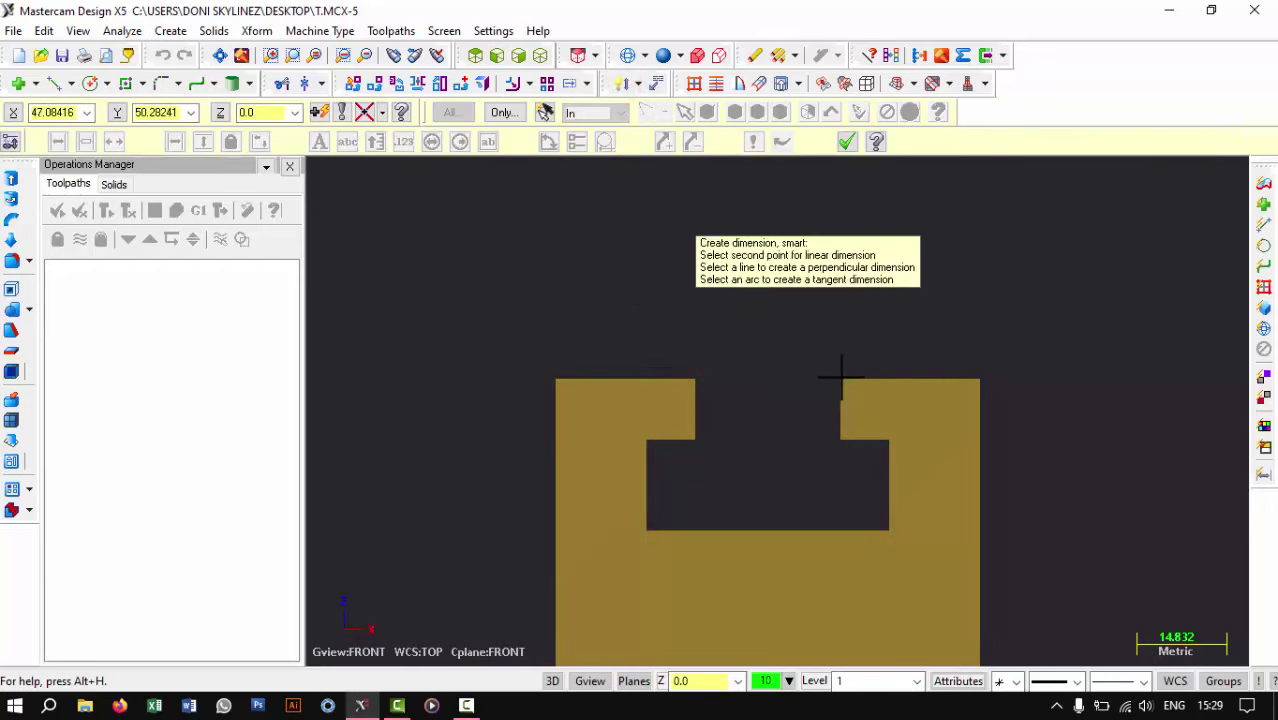
click(841, 379)
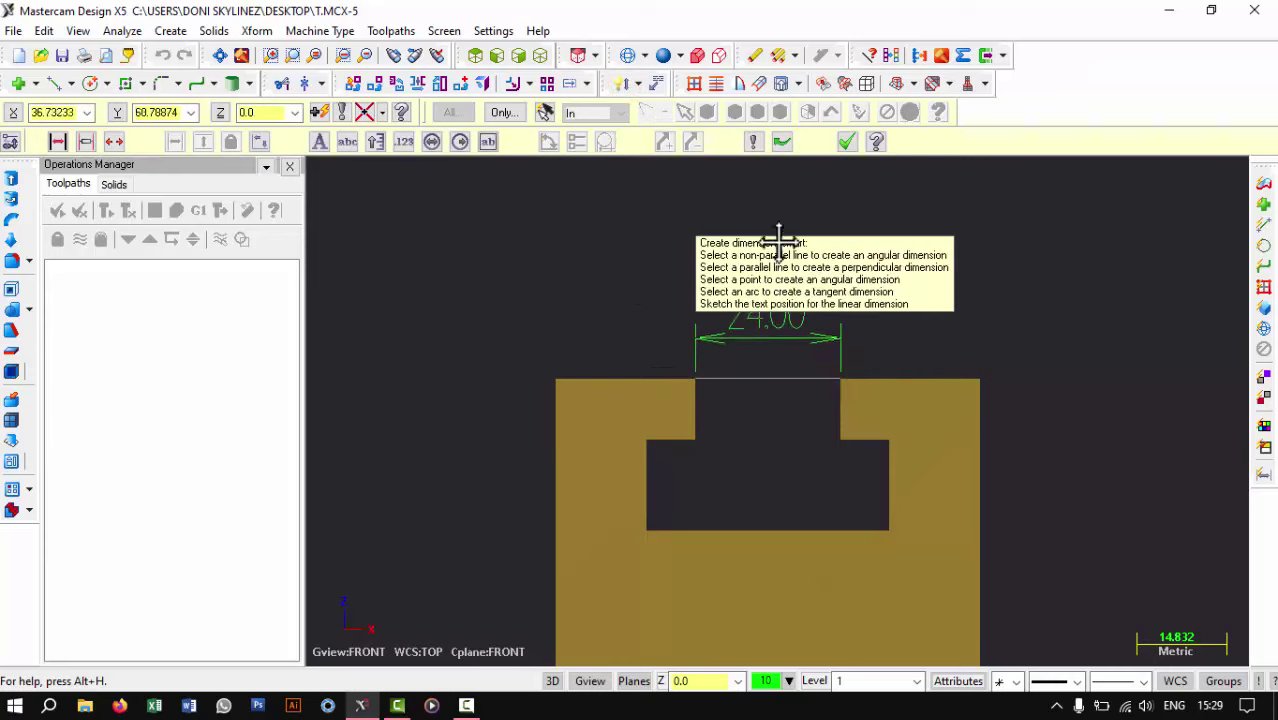
click(776, 205)
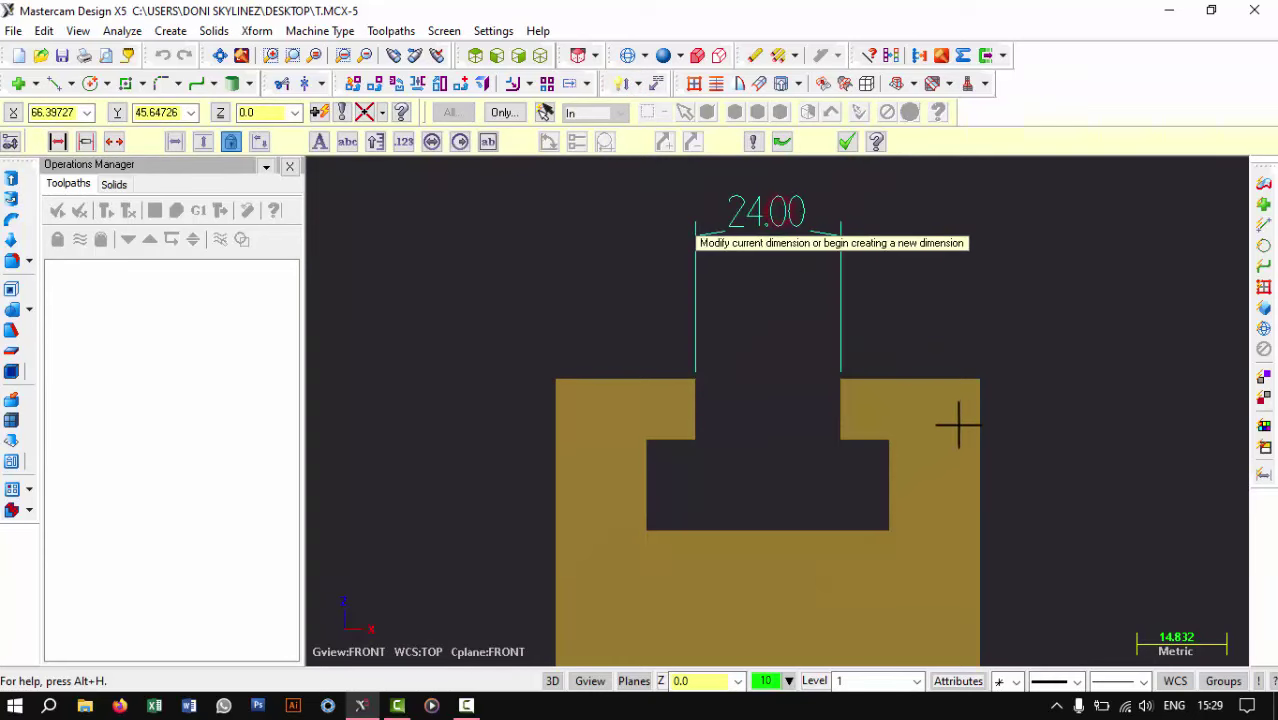
click(649, 444)
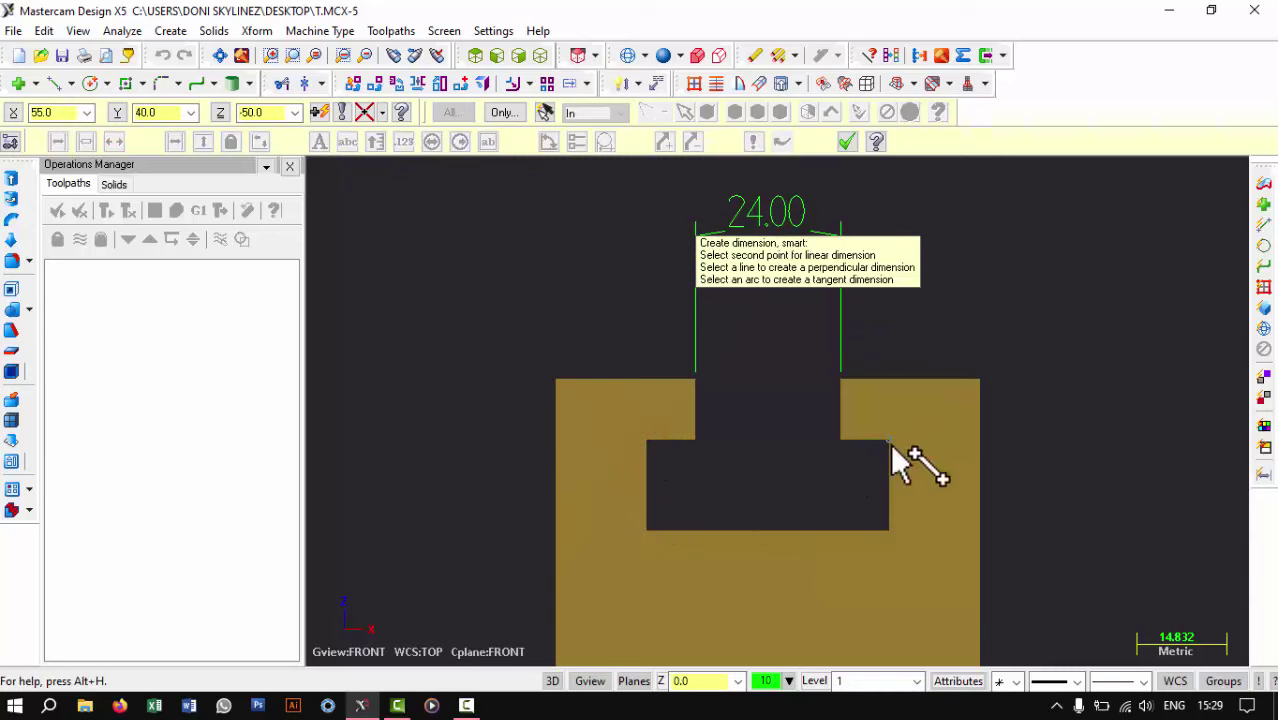
click(889, 441)
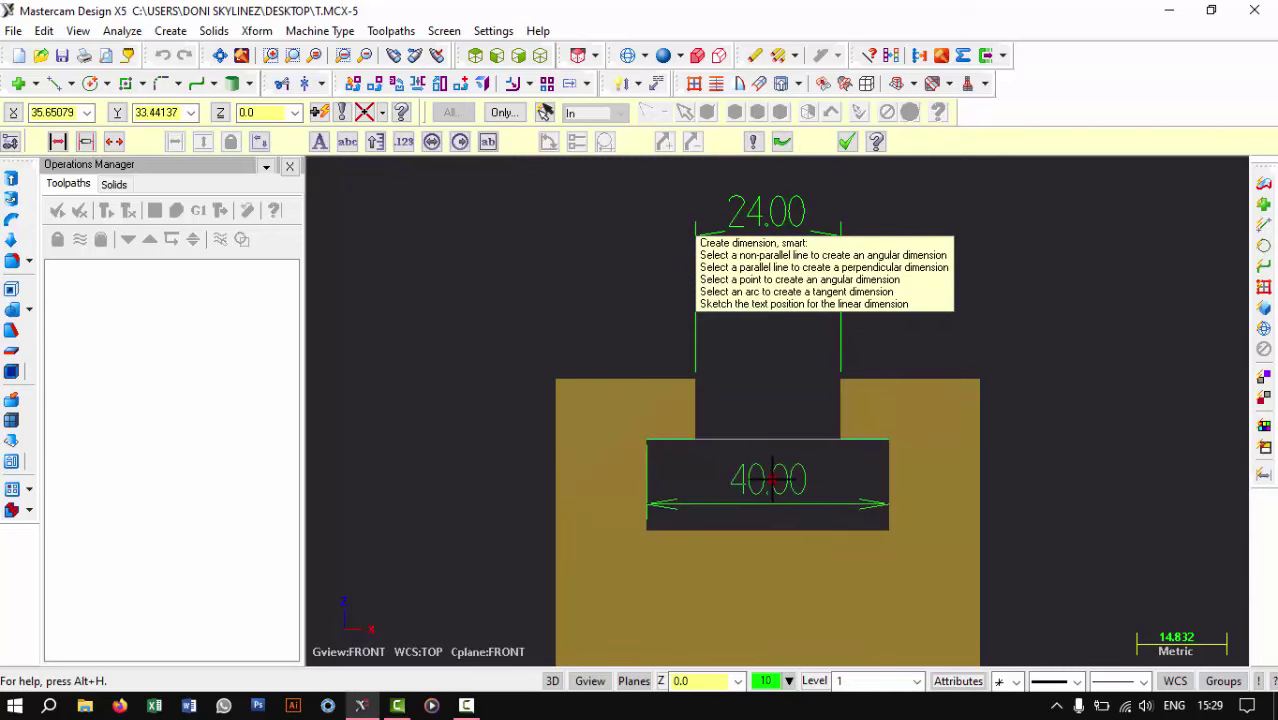
click(771, 480)
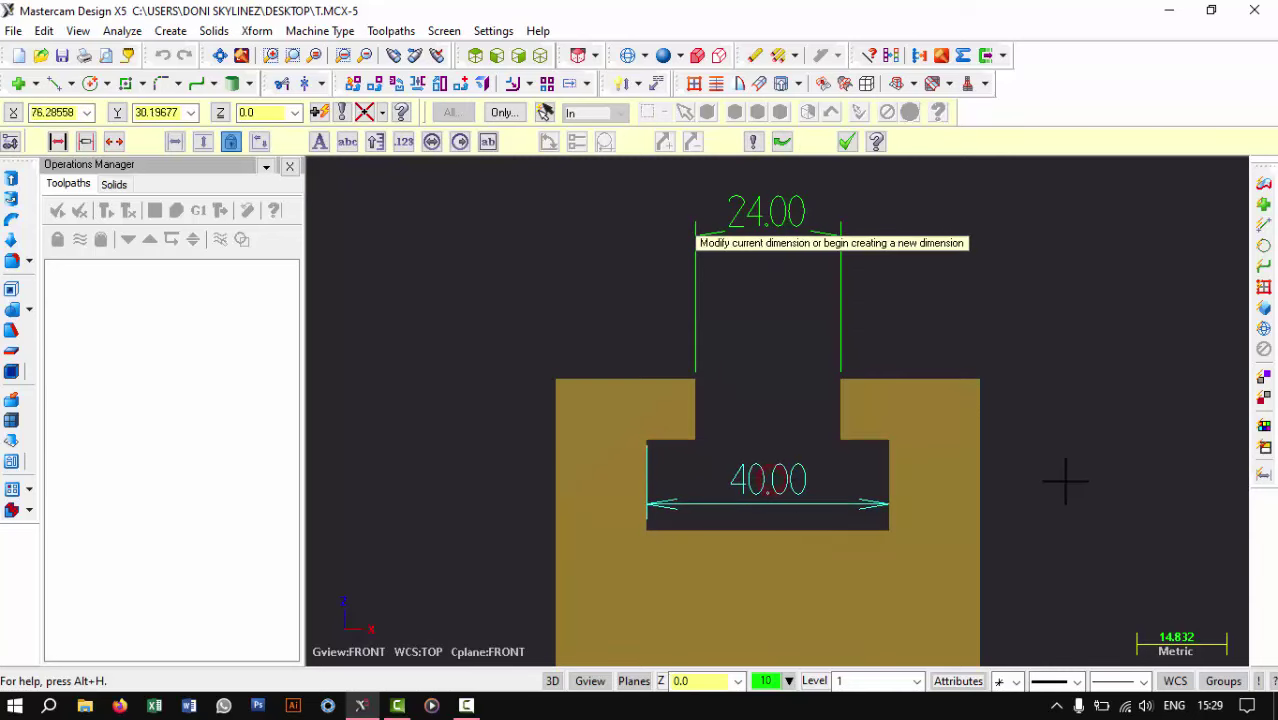
Dimension the 15.00 slot height and the 10.00 neck depth on the left
click(646, 437)
click(645, 527)
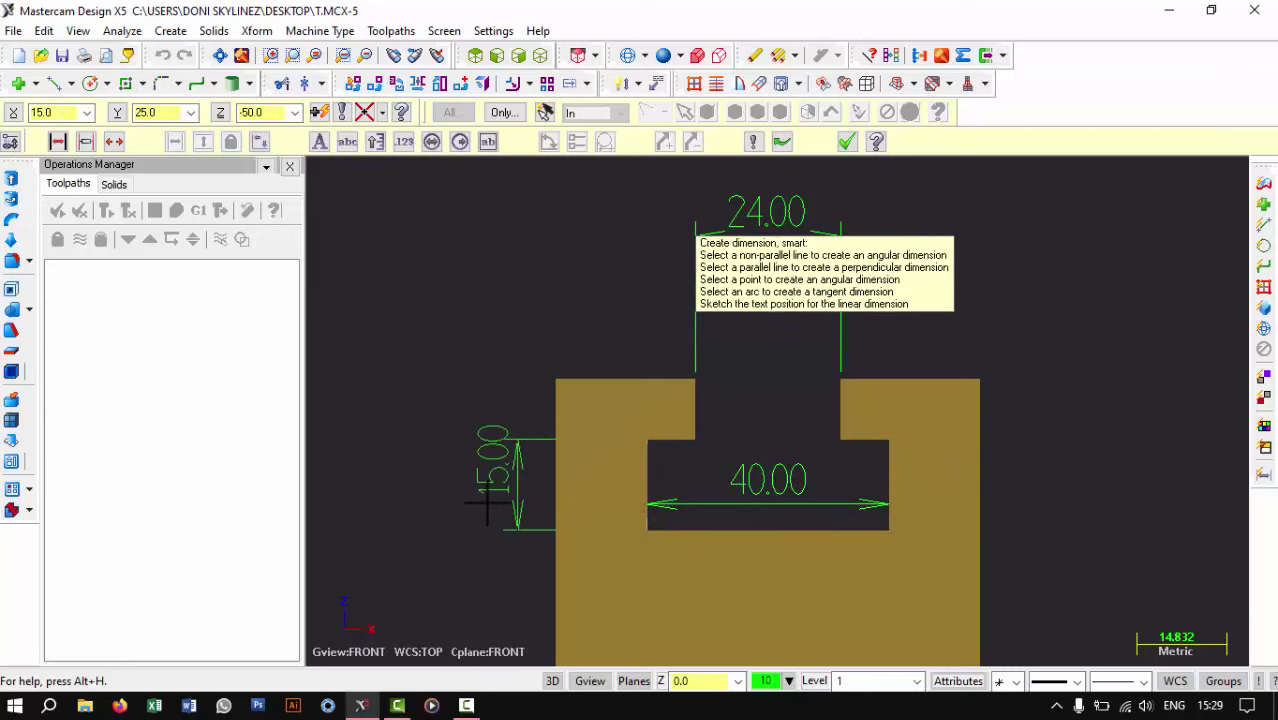
click(443, 492)
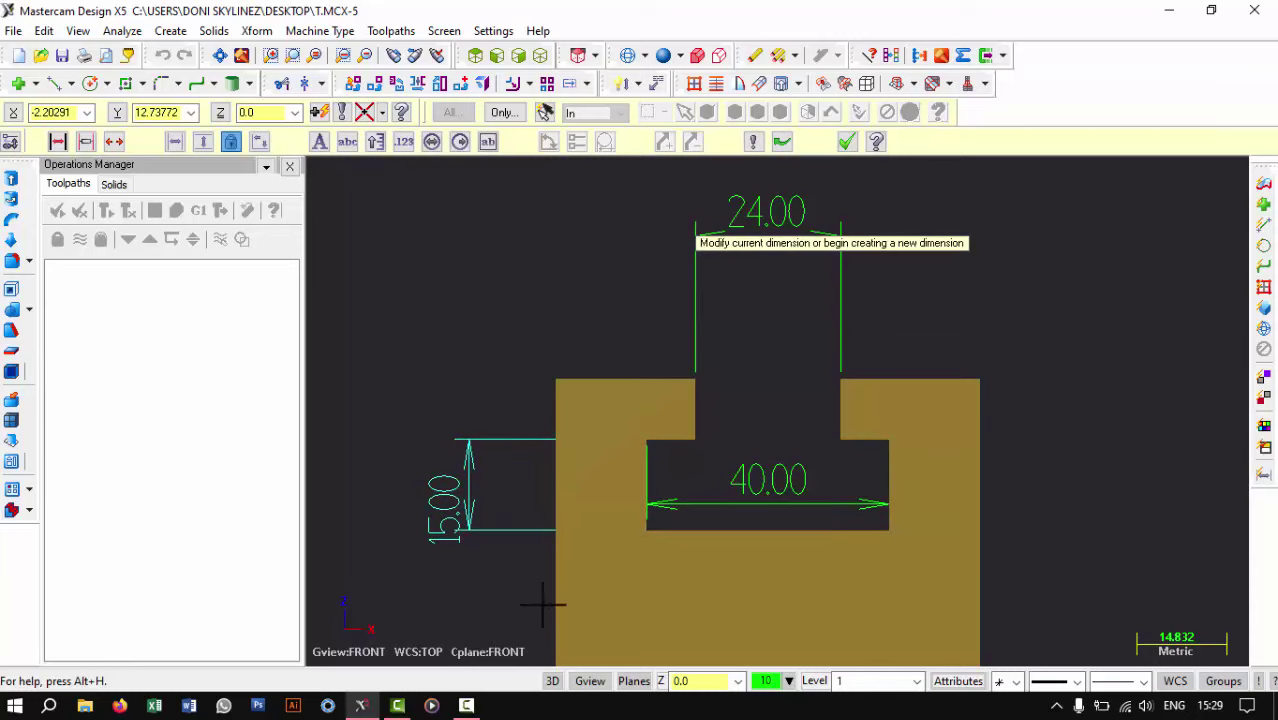
click(695, 379)
click(690, 435)
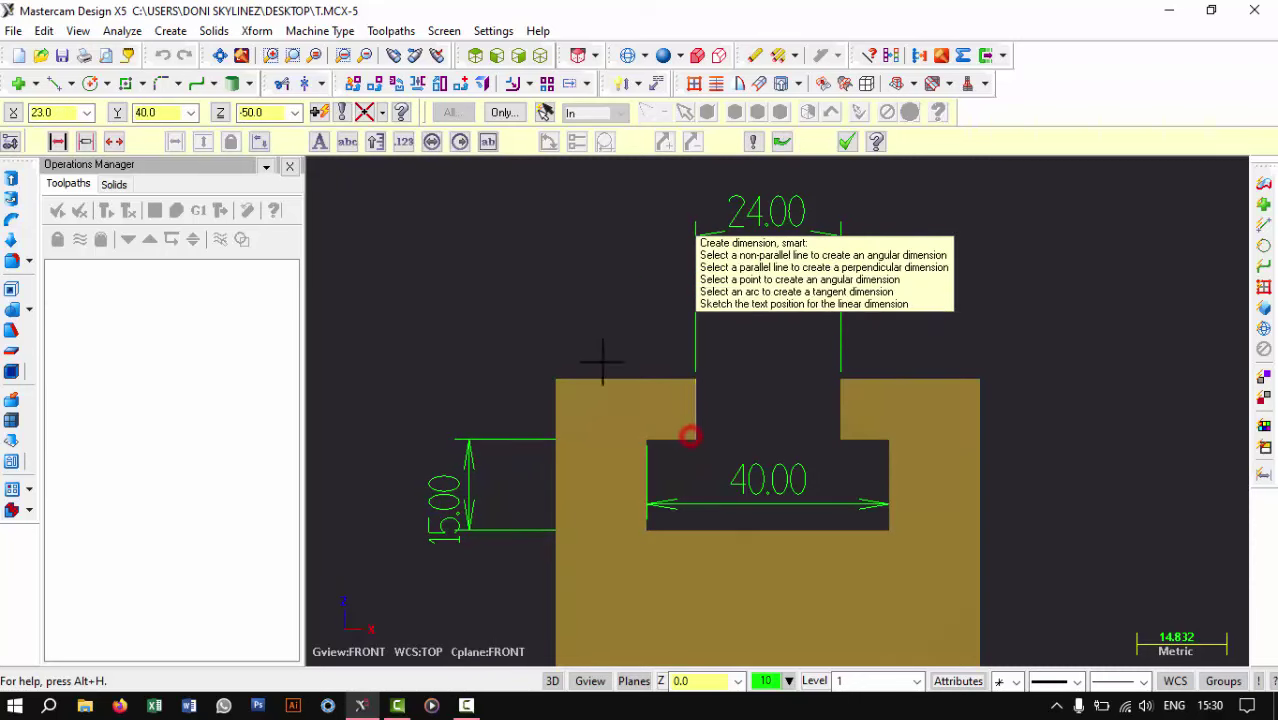
click(443, 345)
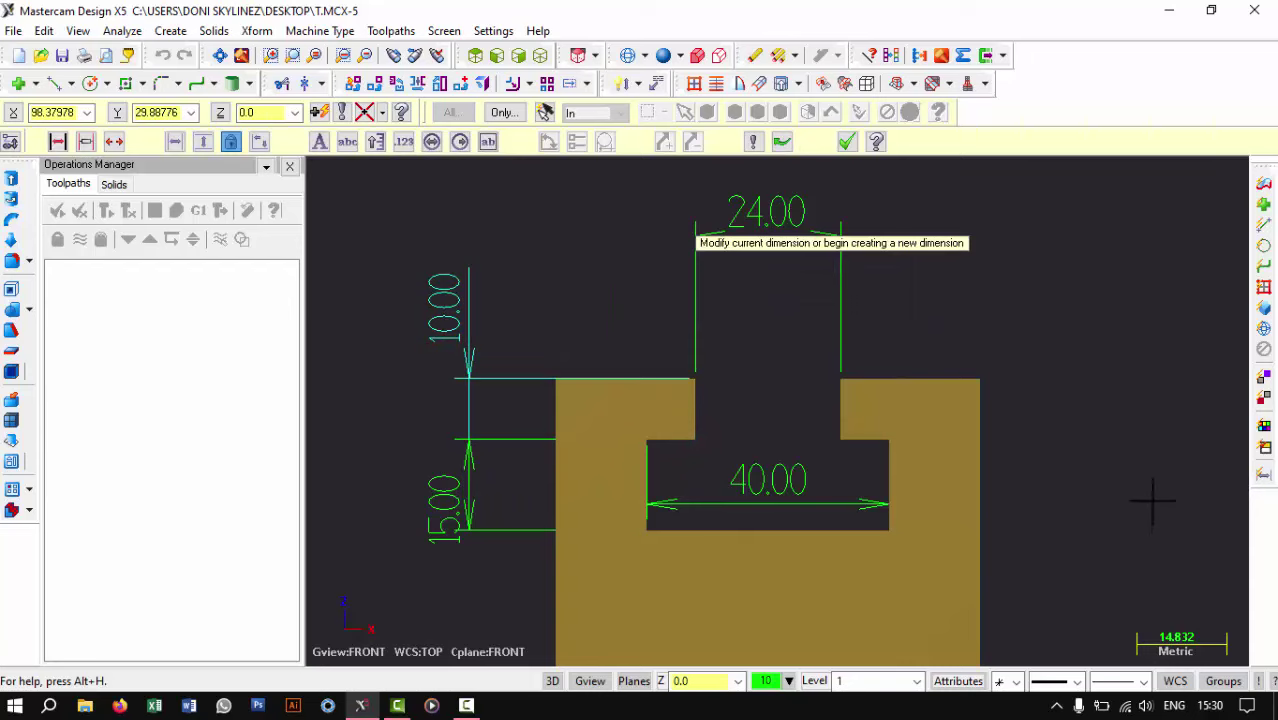
mouse_move(1088, 436)
middle_down()
mouse_move(1134, 456)
mouse_move(1095, 447)
mouse_move(1092, 433)
mouse_move(1061, 480)
mouse_move(1103, 441)
middle_up()
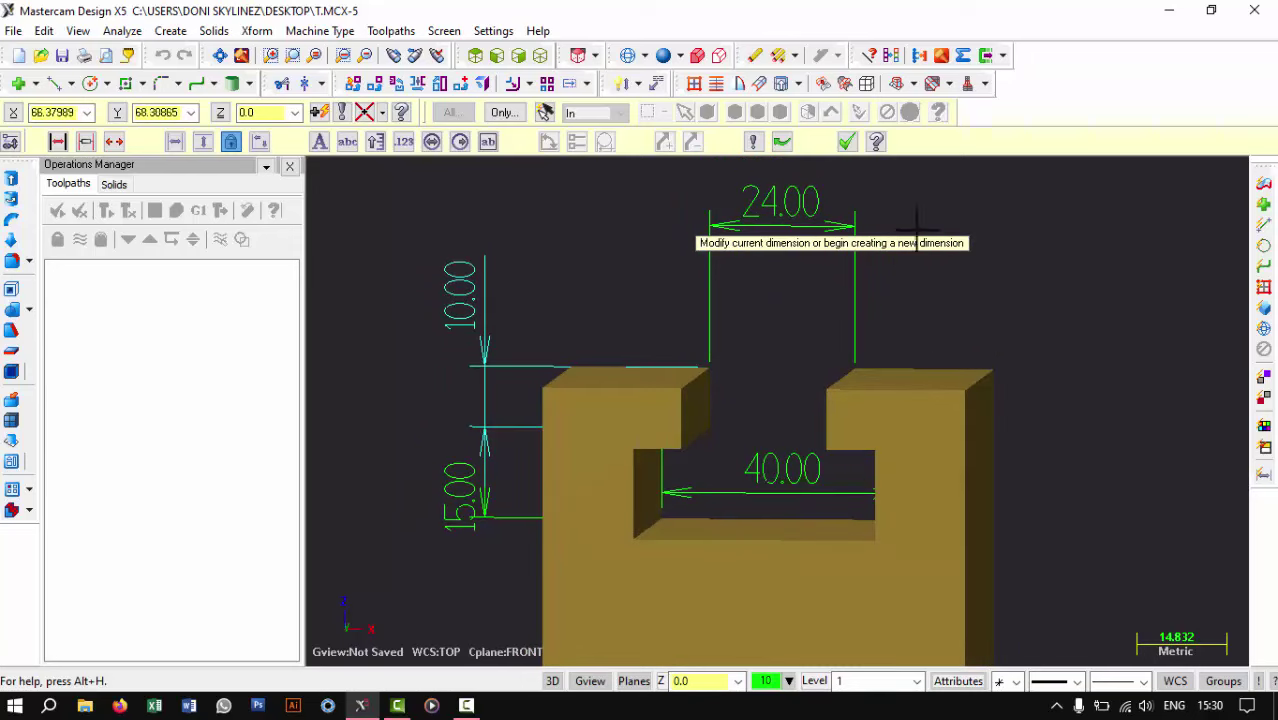
Select the 24.00, 40.00 and 10.00 dimensions and move them to level 2
click(846, 141)
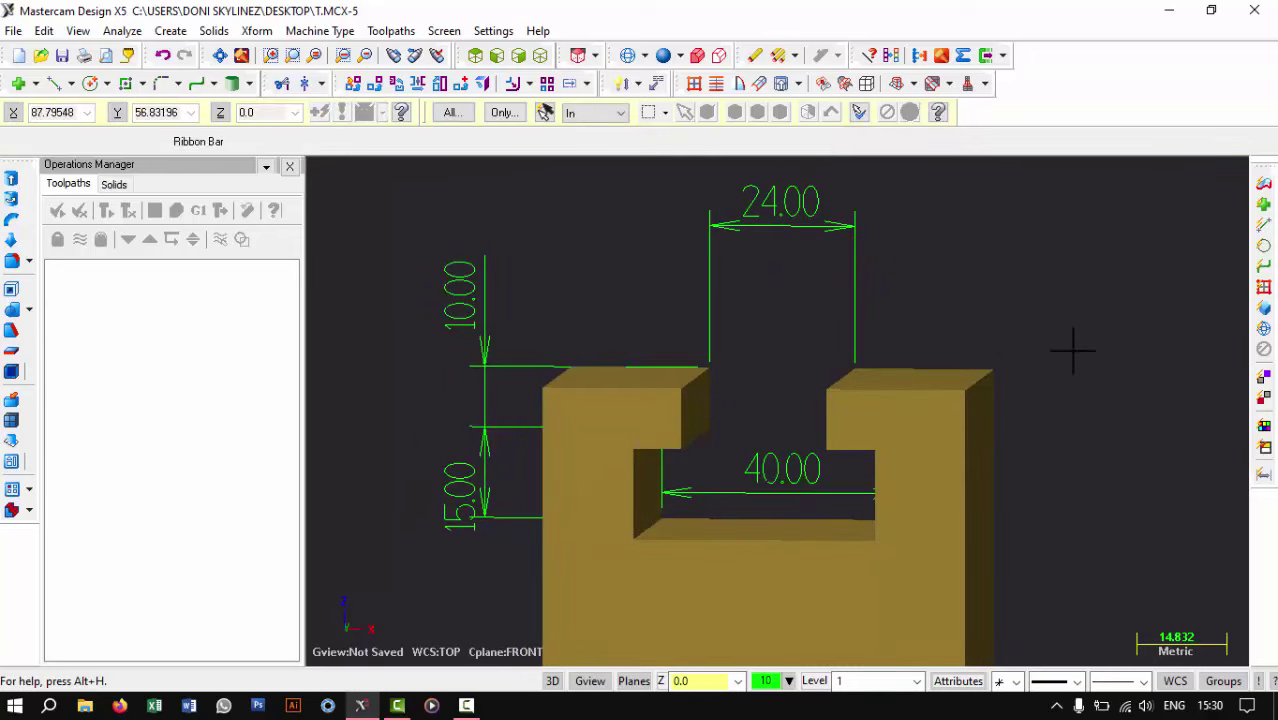
mouse_move(1007, 482)
middle_down()
mouse_move(1064, 448)
mouse_move(1081, 456)
mouse_move(941, 522)
middle_up()
click(807, 492)
click(803, 219)
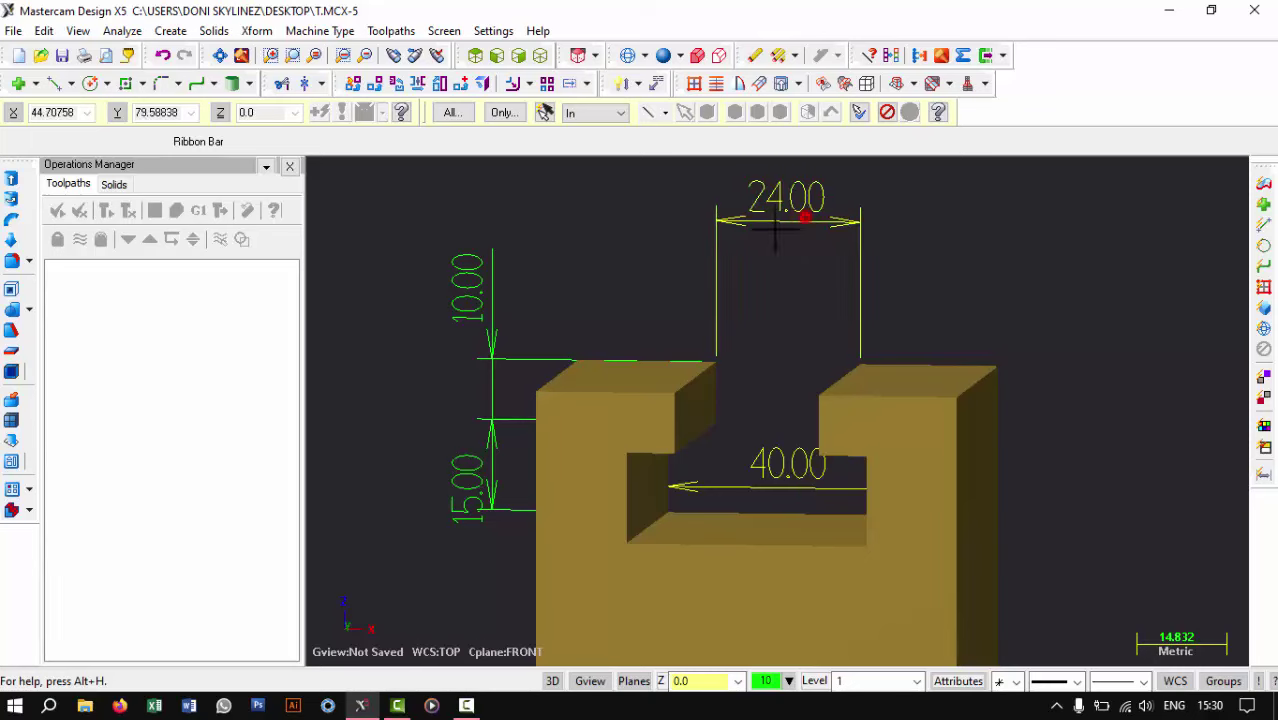
click(492, 299)
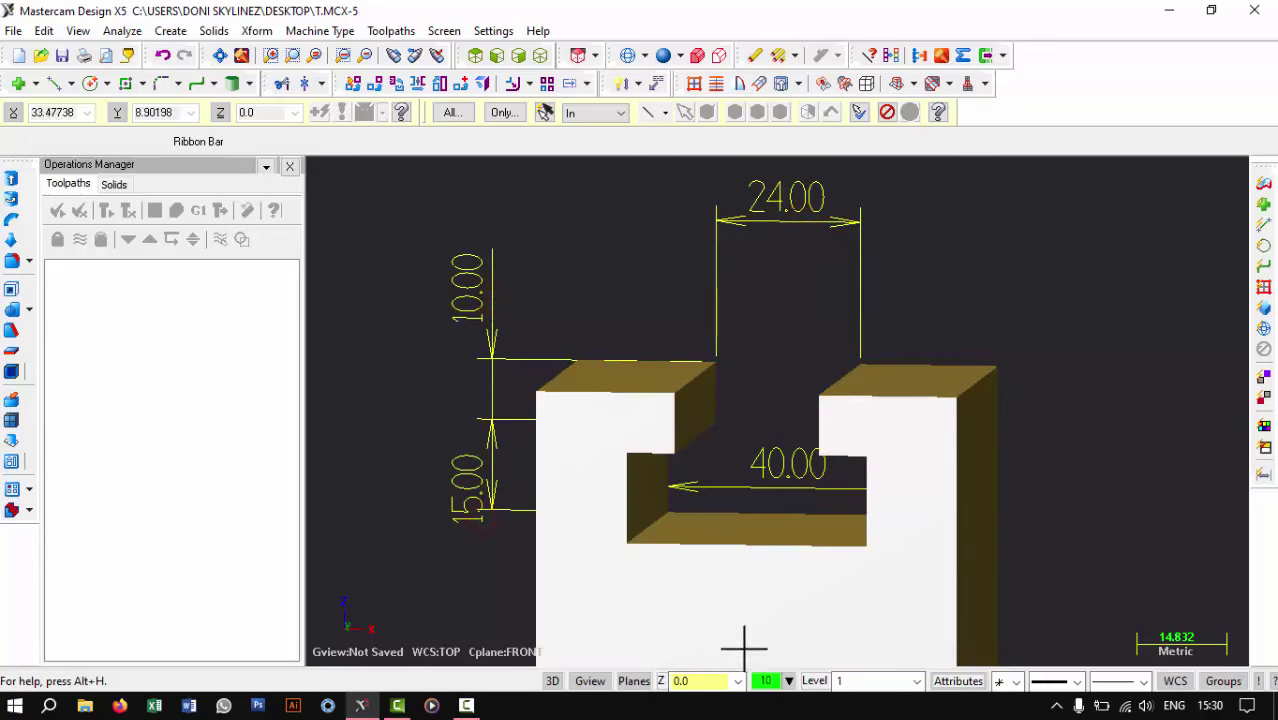
right_click(814, 683)
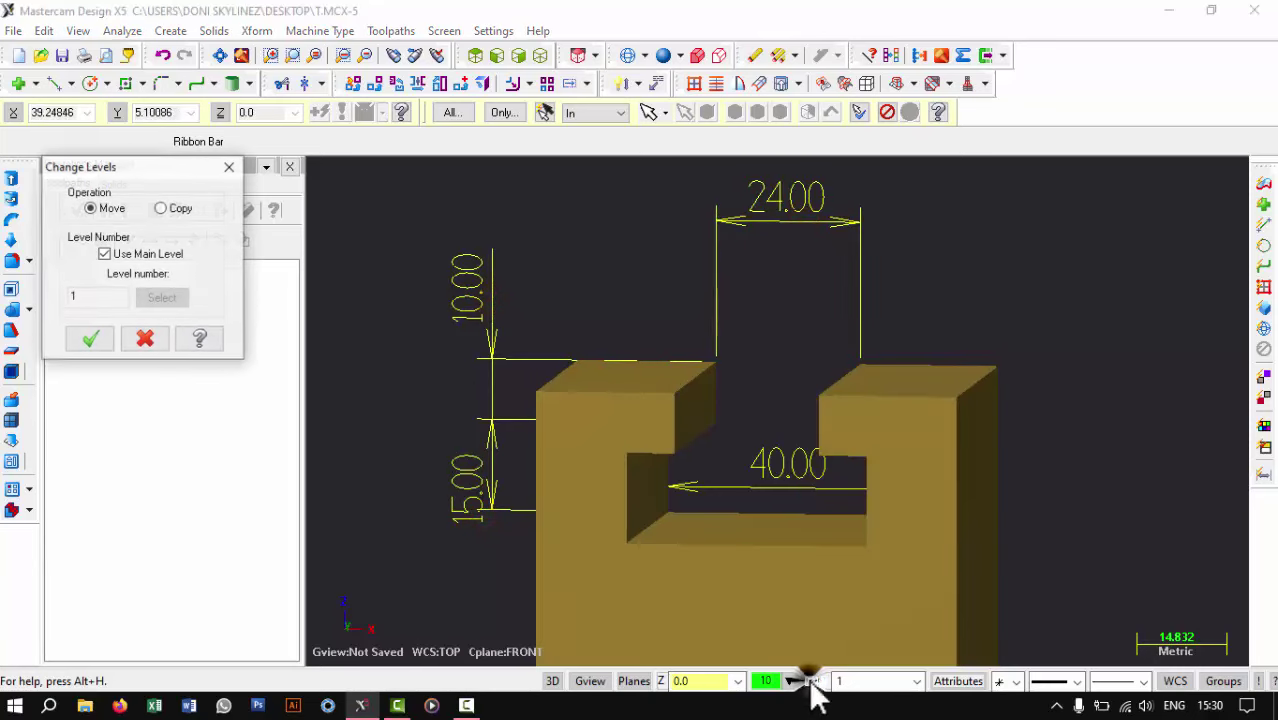
click(104, 254)
text(2)
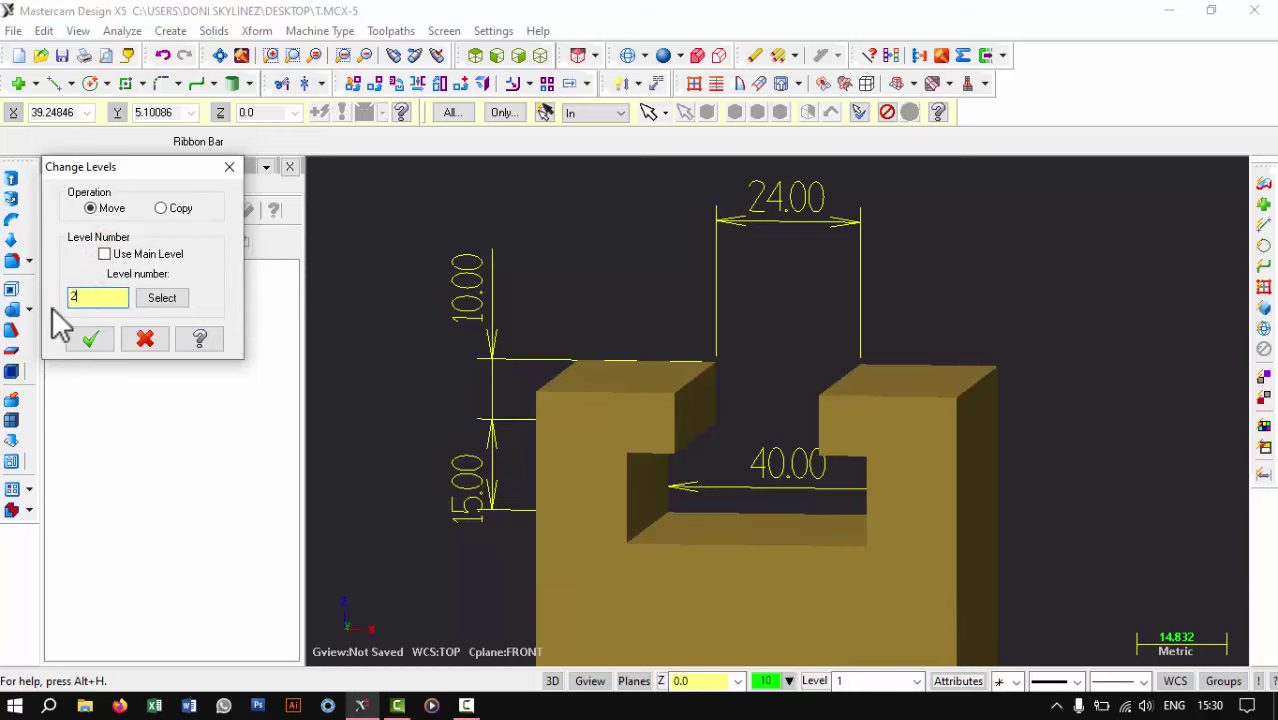
key(Return)
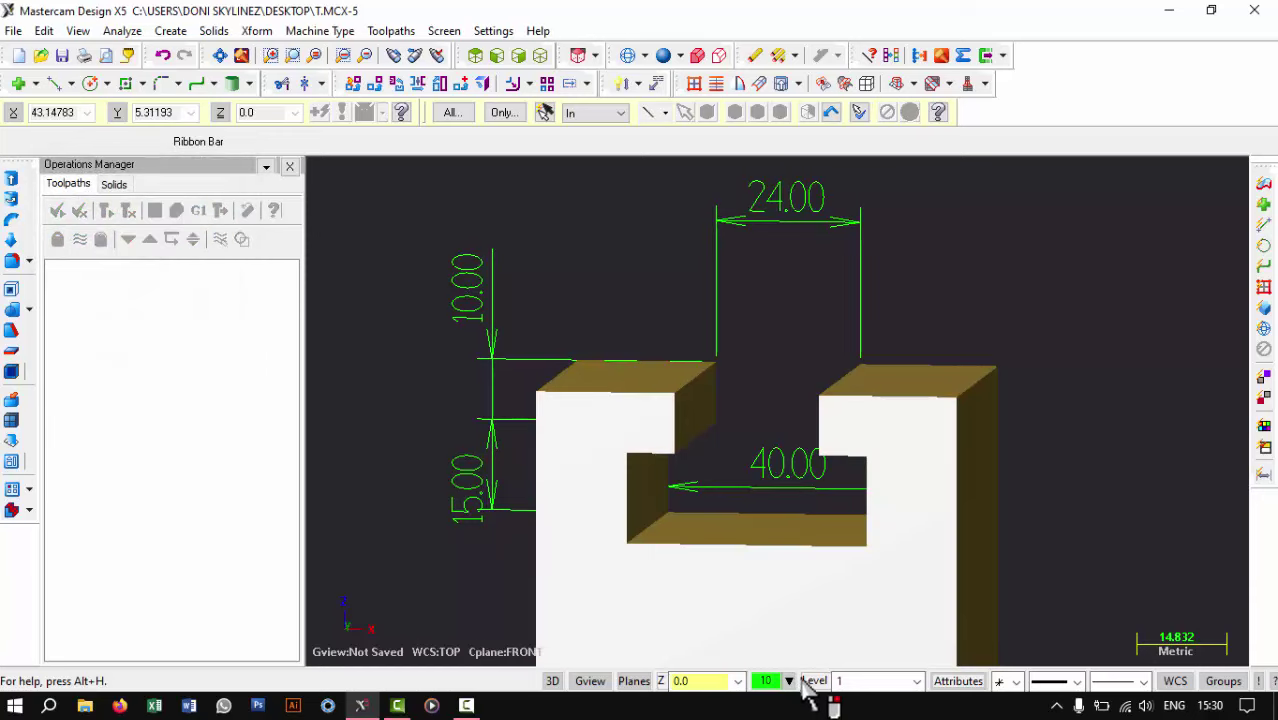
scroll(1204, 432, down, 1)
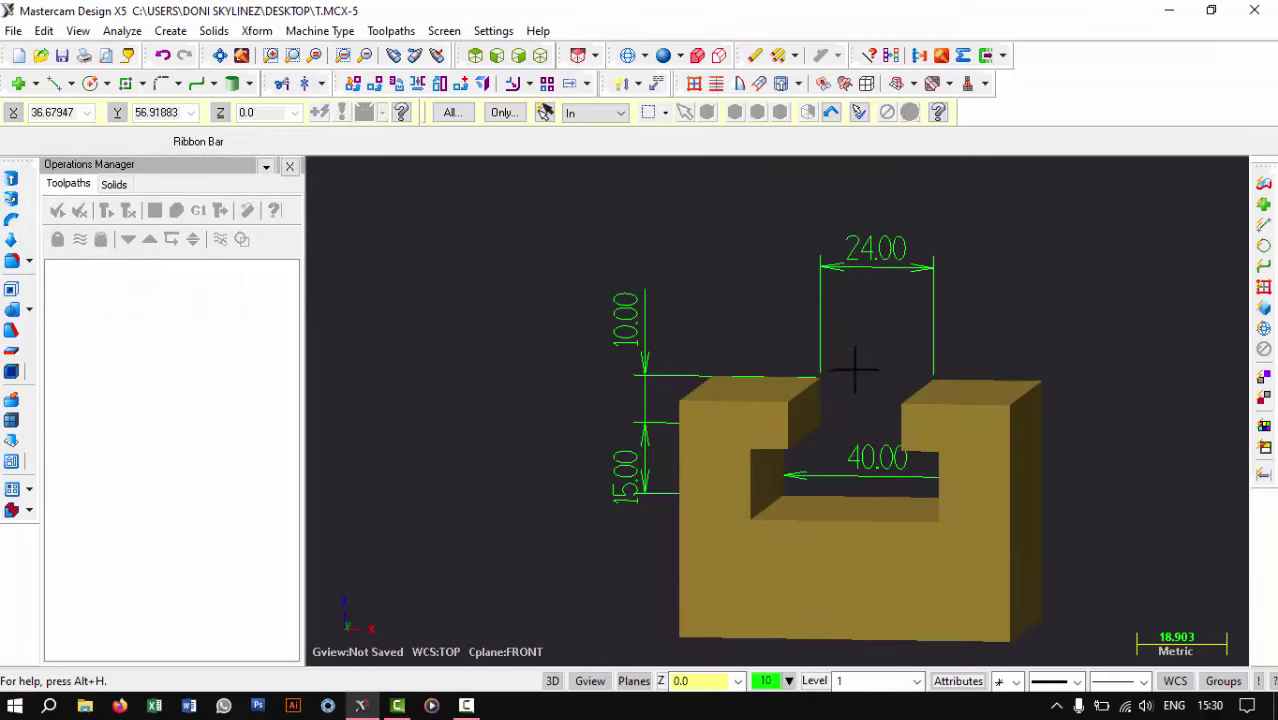
middle_drag(855, 370, 838, 380)
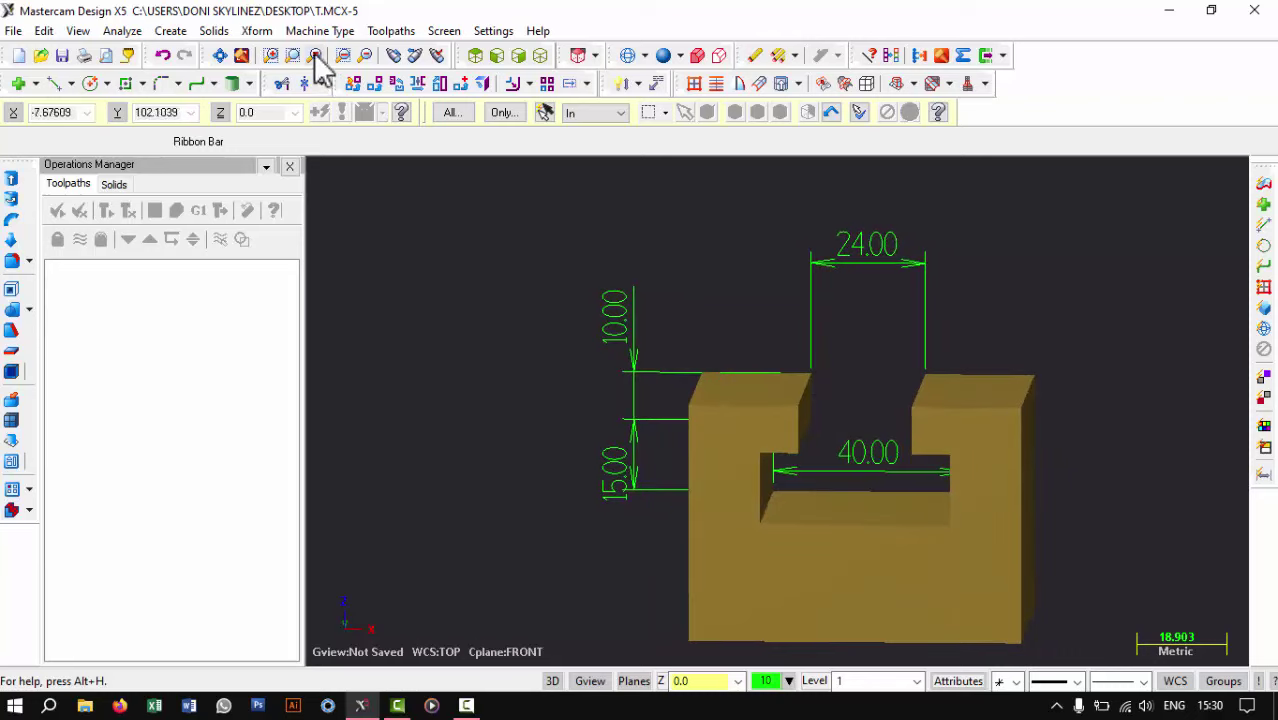
Create a Curve on One Edge along an edge of the slot's inner surface
click(168, 31)
mouse_move(193, 188)
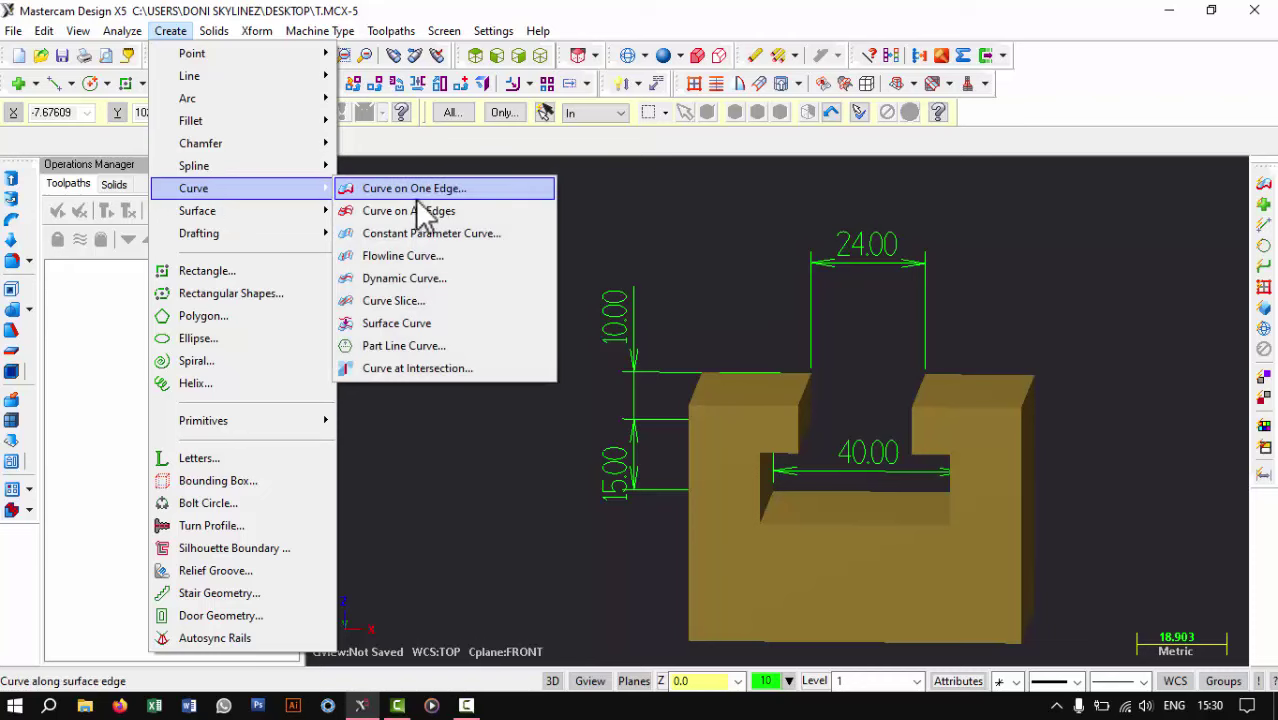
click(425, 189)
middle_drag(750, 277, 773, 520)
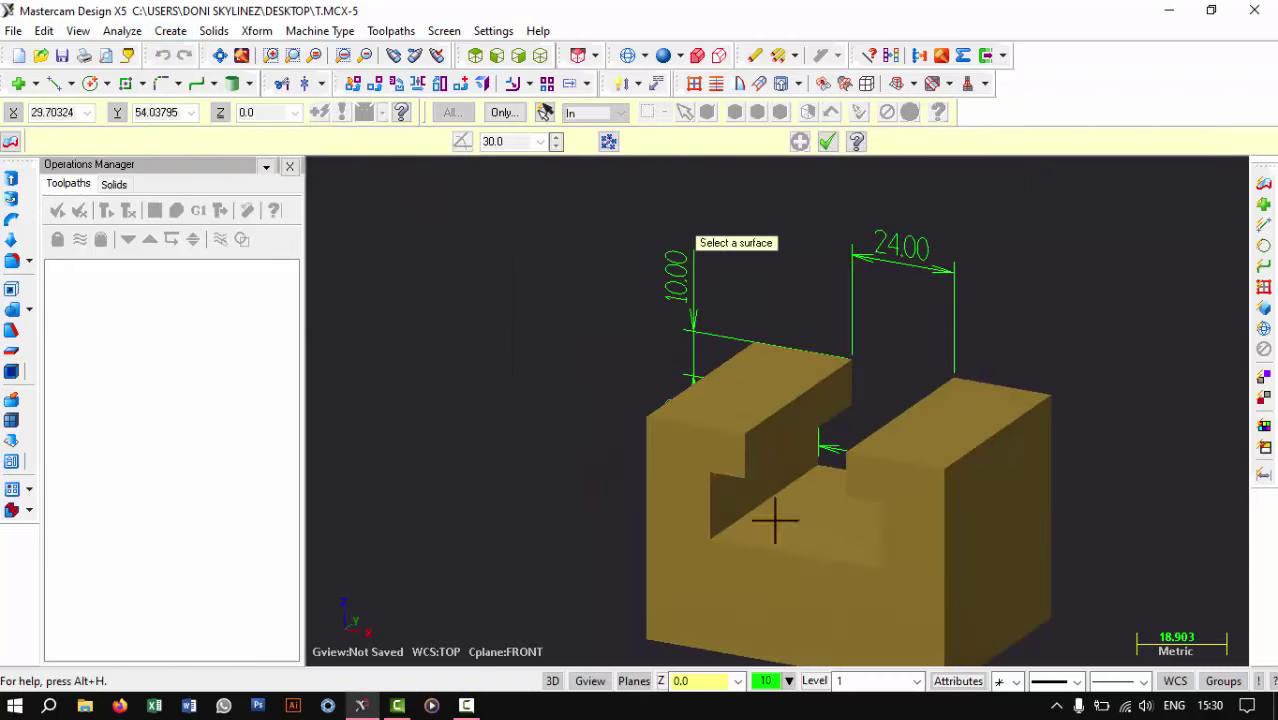
scroll(722, 608, up, 3)
scroll(752, 470, up, 2)
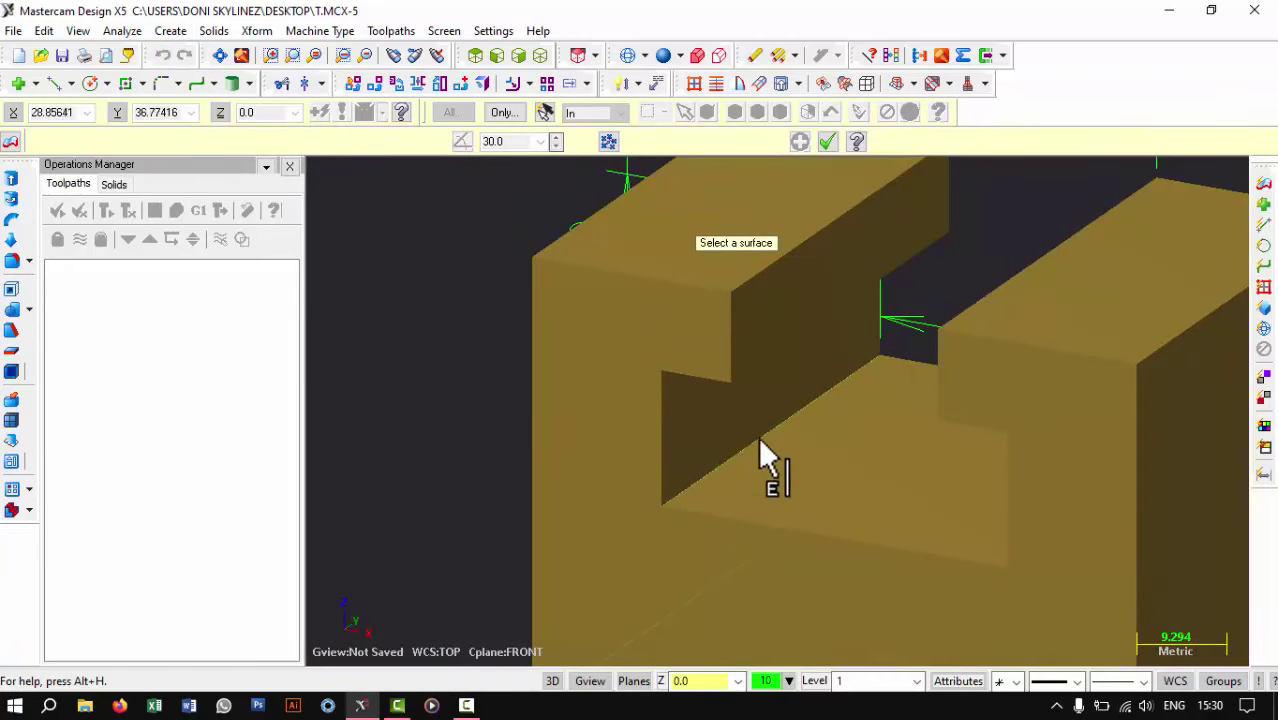
click(798, 405)
scroll(845, 416, up, 2)
scroll(1033, 425, up, 1)
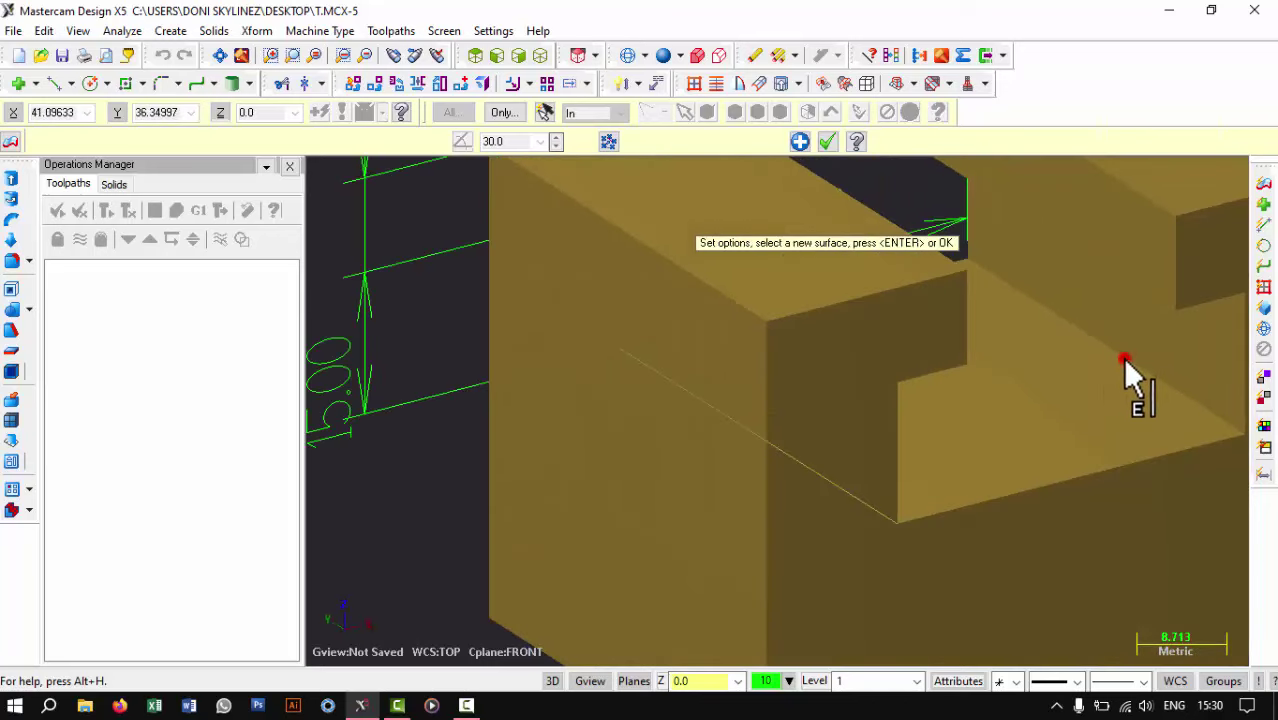
scroll(1125, 372, down, 1)
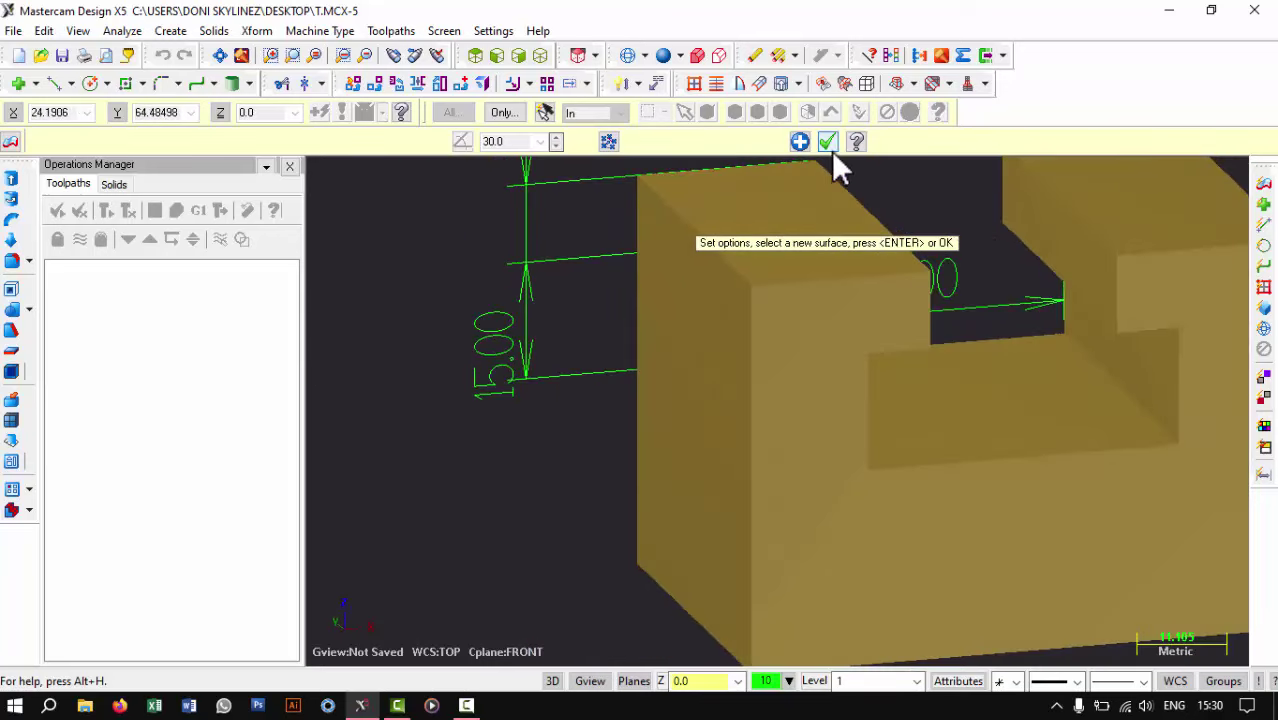
click(828, 142)
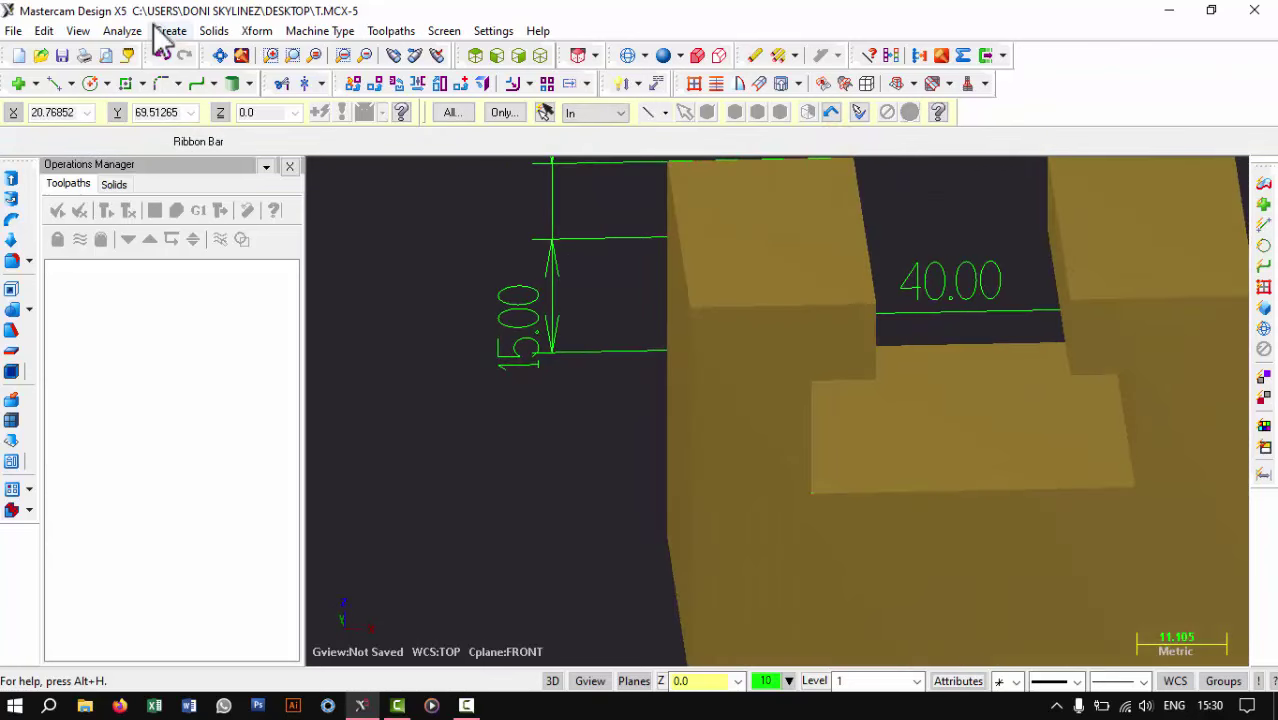
Draw an endpoint line from one side of the slot floor to the other
click(175, 31)
mouse_move(197, 210)
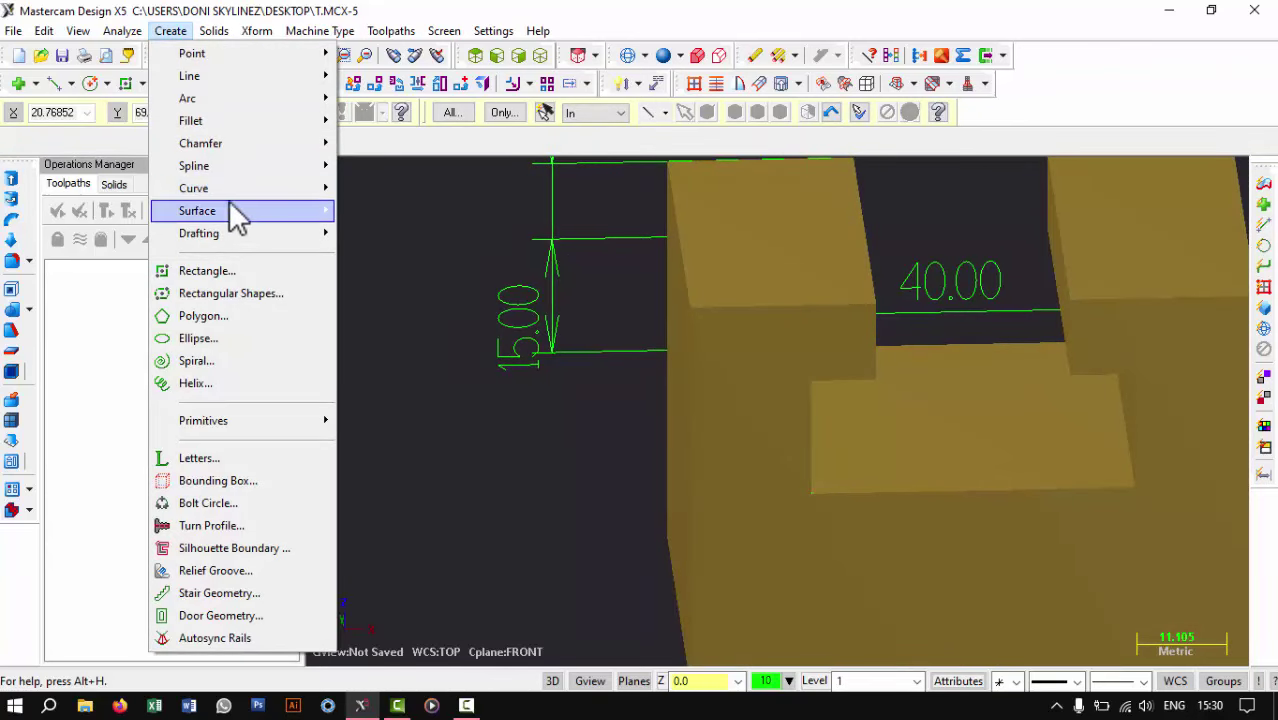
click(53, 83)
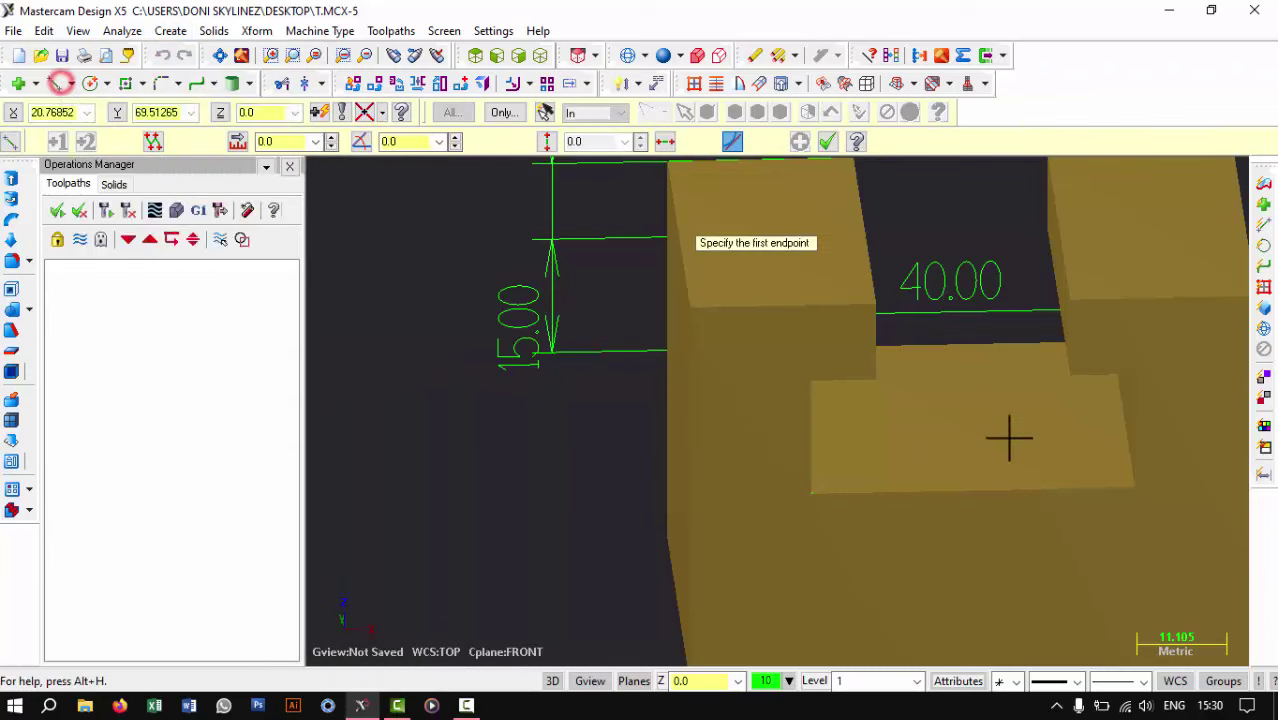
click(949, 346)
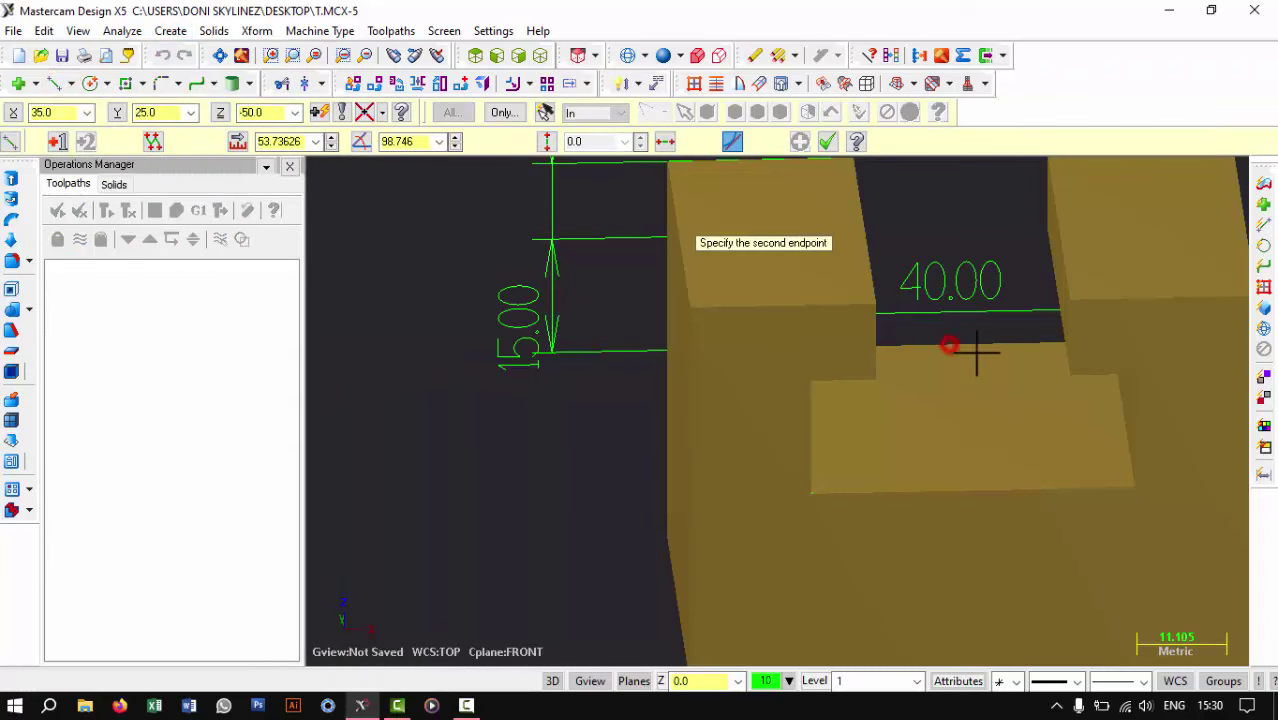
click(977, 495)
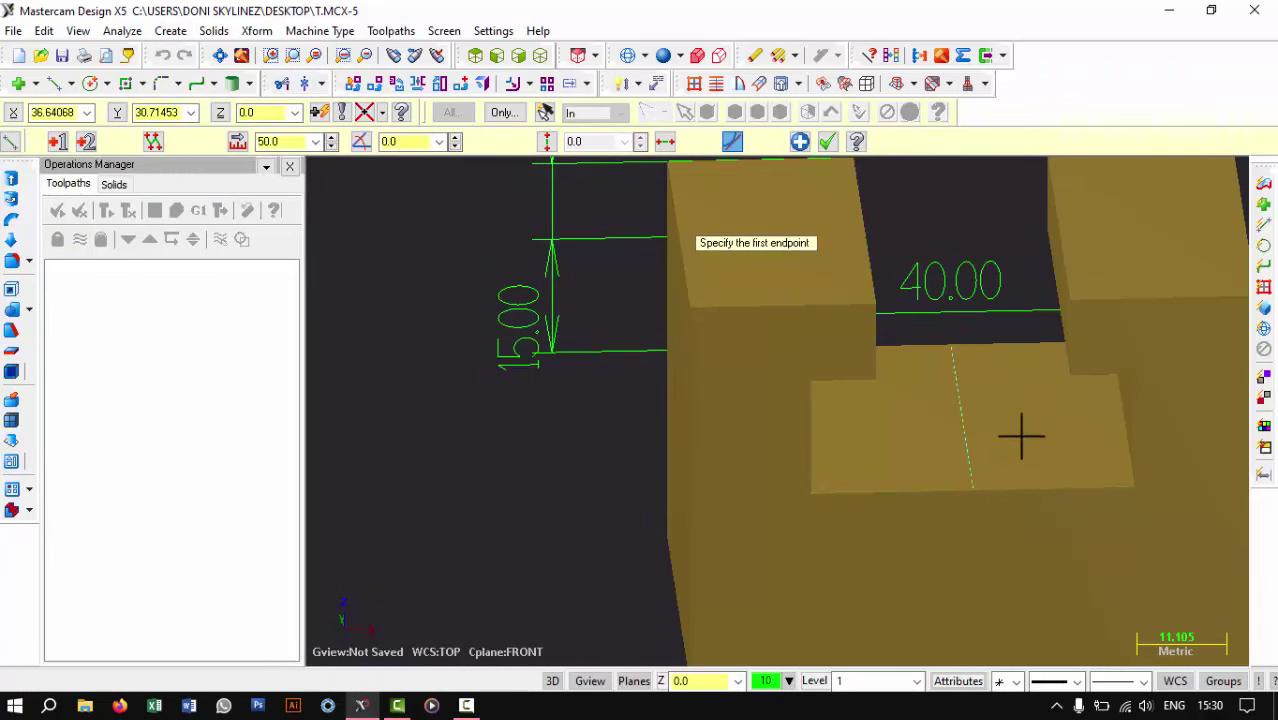
middle_drag(1021, 436, 1003, 438)
scroll(1070, 449, down, 2)
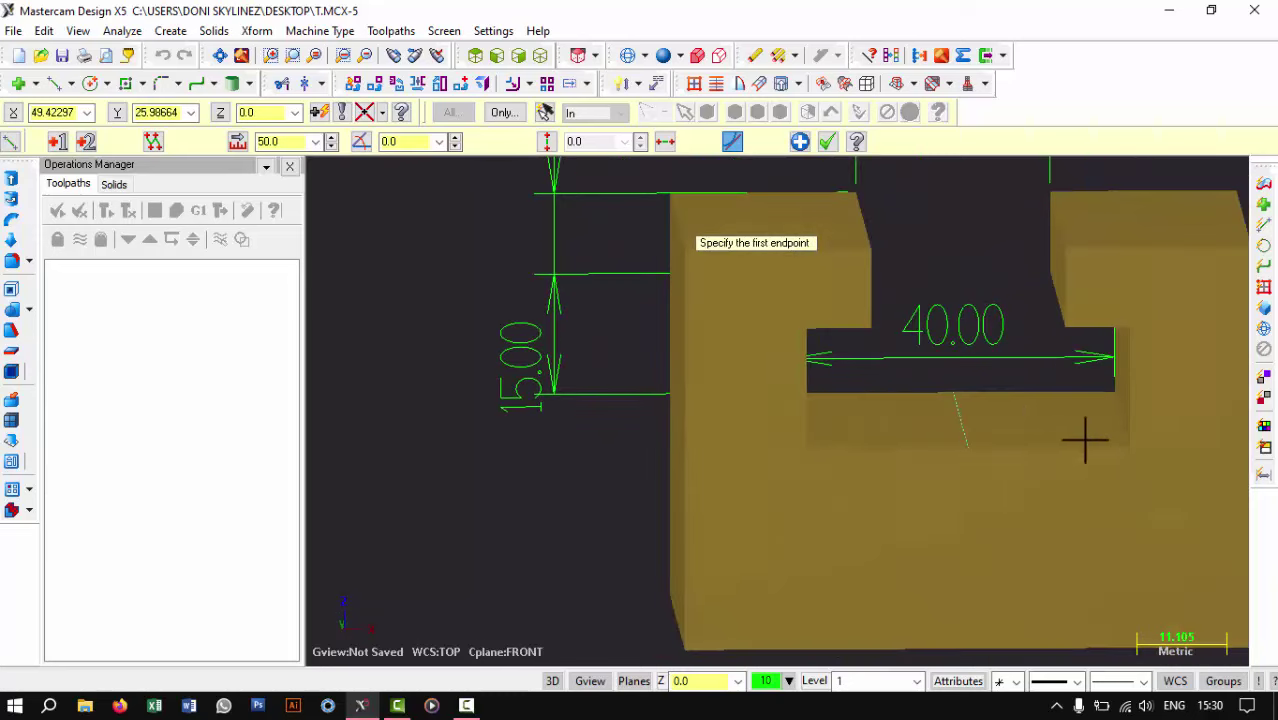
mouse_move(1084, 437)
middle_down()
mouse_move(825, 402)
mouse_move(860, 405)
middle_up()
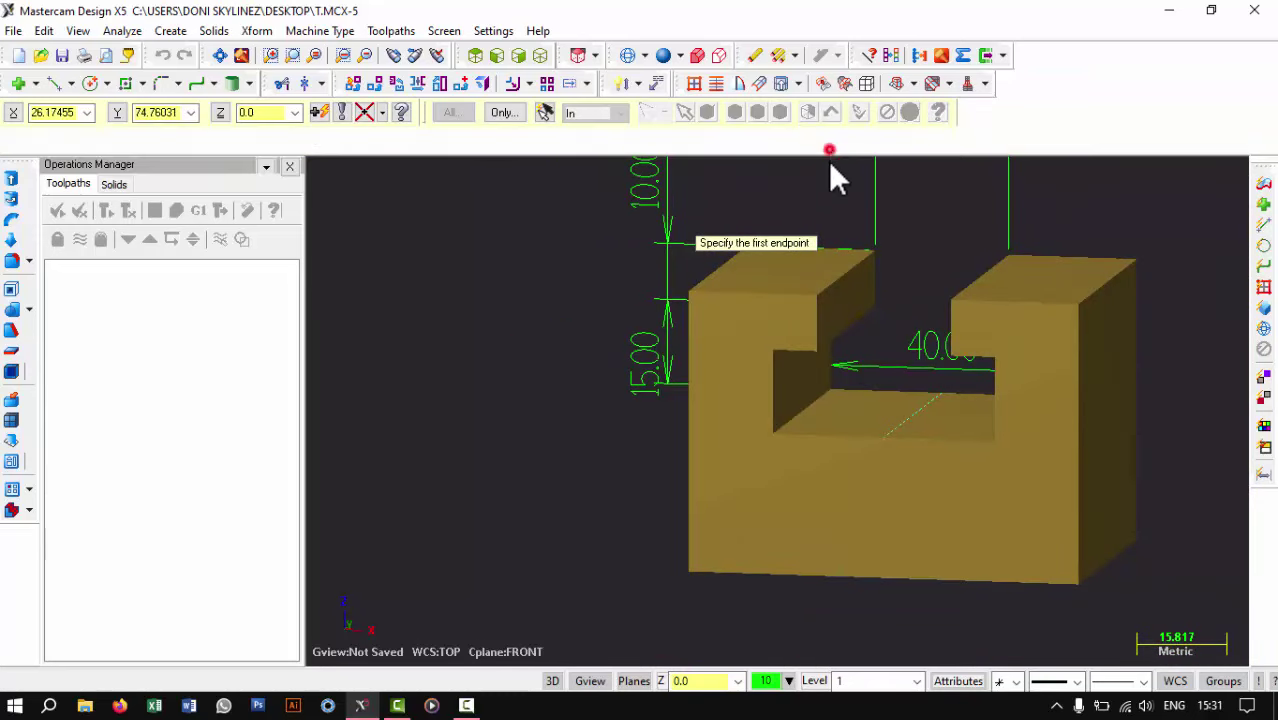
click(827, 142)
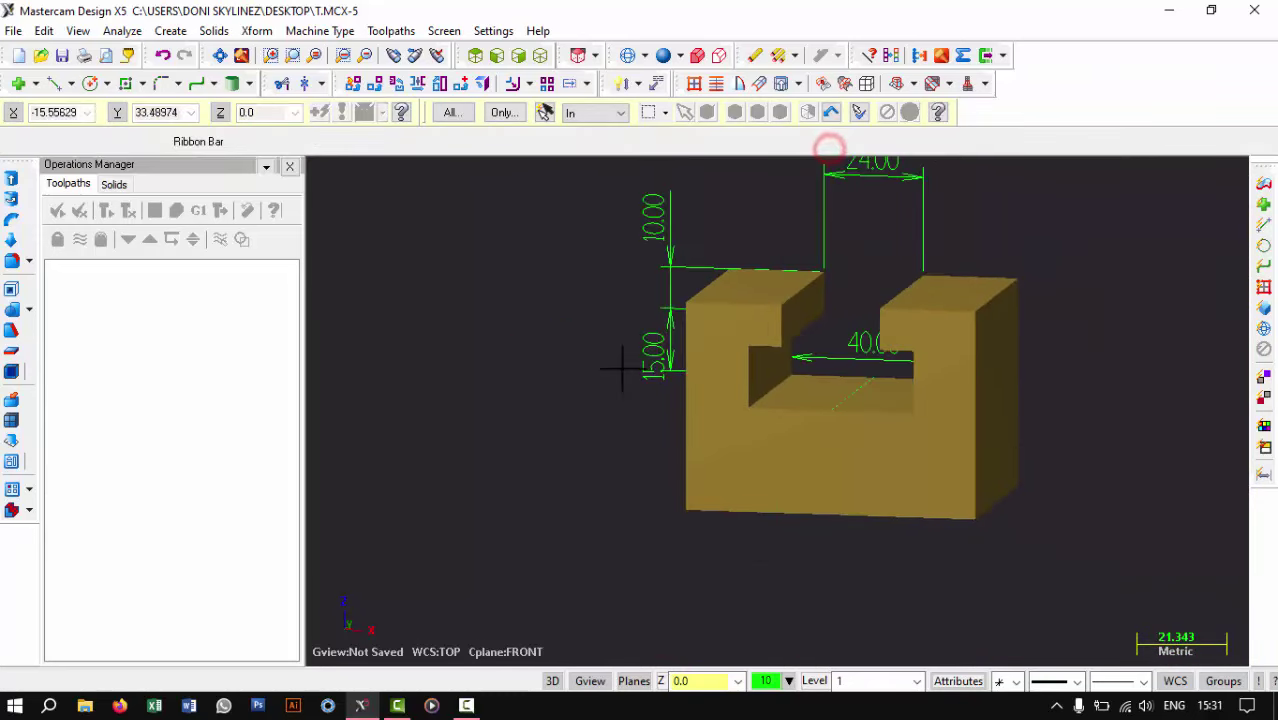
Switch to the Top plane and Isometric view, then orbit toward the slot front
click(476, 56)
click(539, 56)
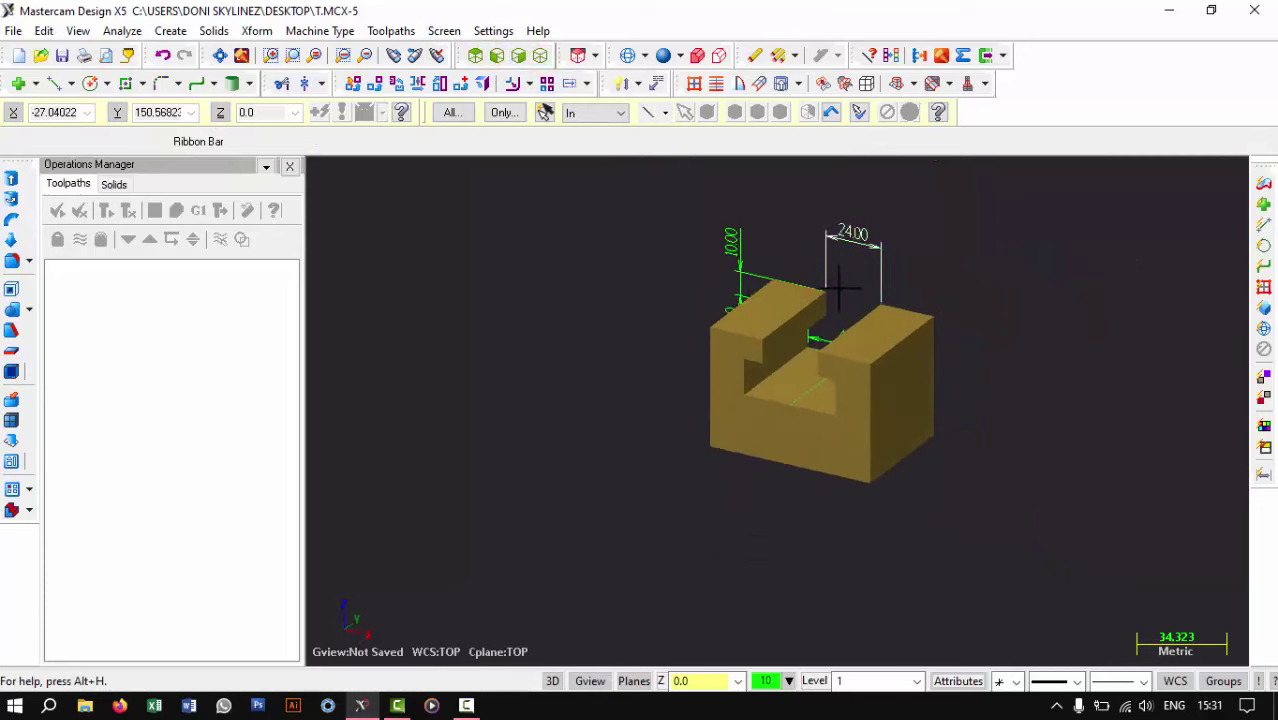
scroll(836, 305, up, 3)
mouse_move(836, 305)
middle_down()
mouse_move(710, 294)
mouse_move(527, 147)
middle_up()
middle_drag(450, 160, 491, 157)
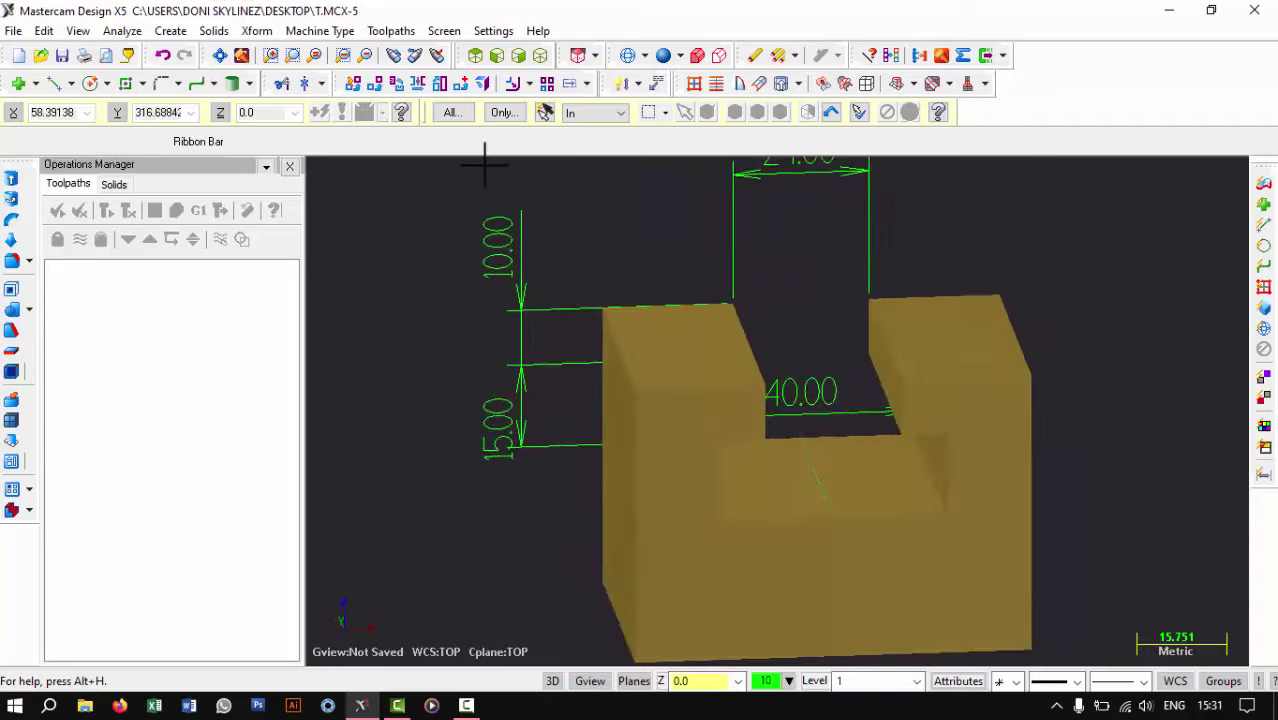
scroll(579, 277, down, 2)
mouse_move(579, 277)
middle_down()
mouse_move(616, 248)
mouse_move(603, 254)
middle_up()
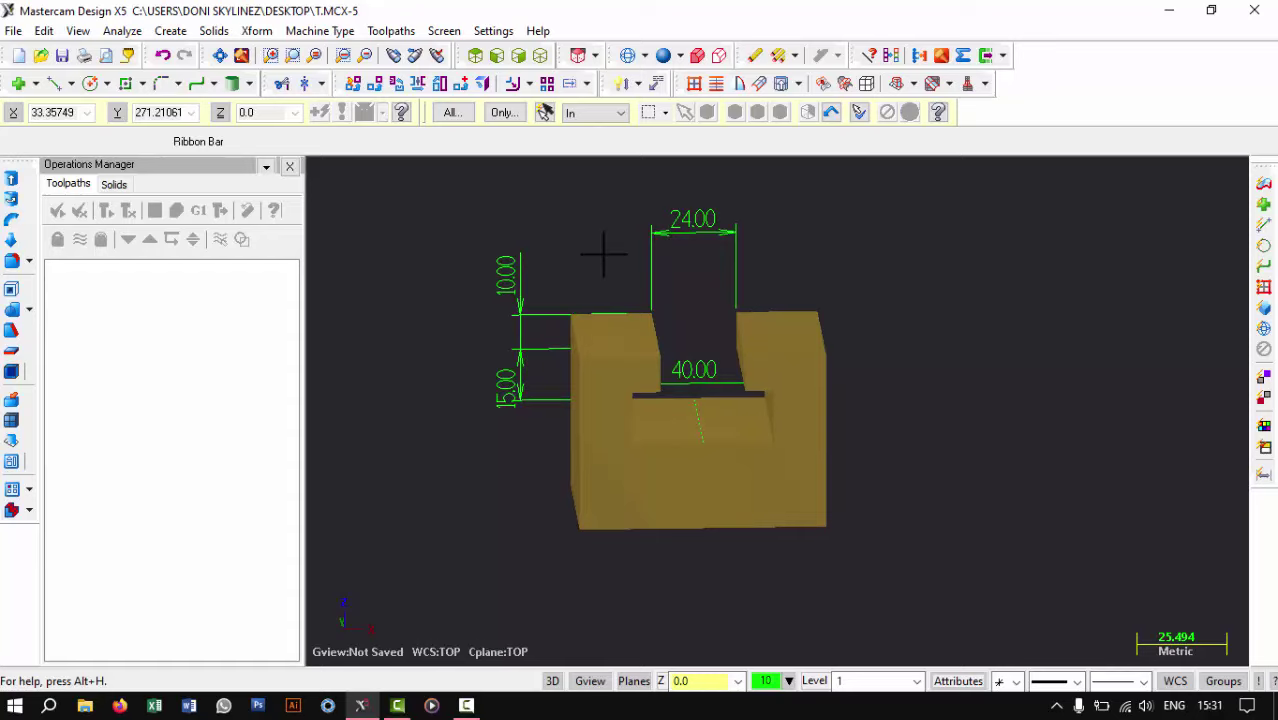
mouse_move(582, 240)
middle_down()
mouse_move(613, 228)
mouse_move(612, 242)
middle_up()
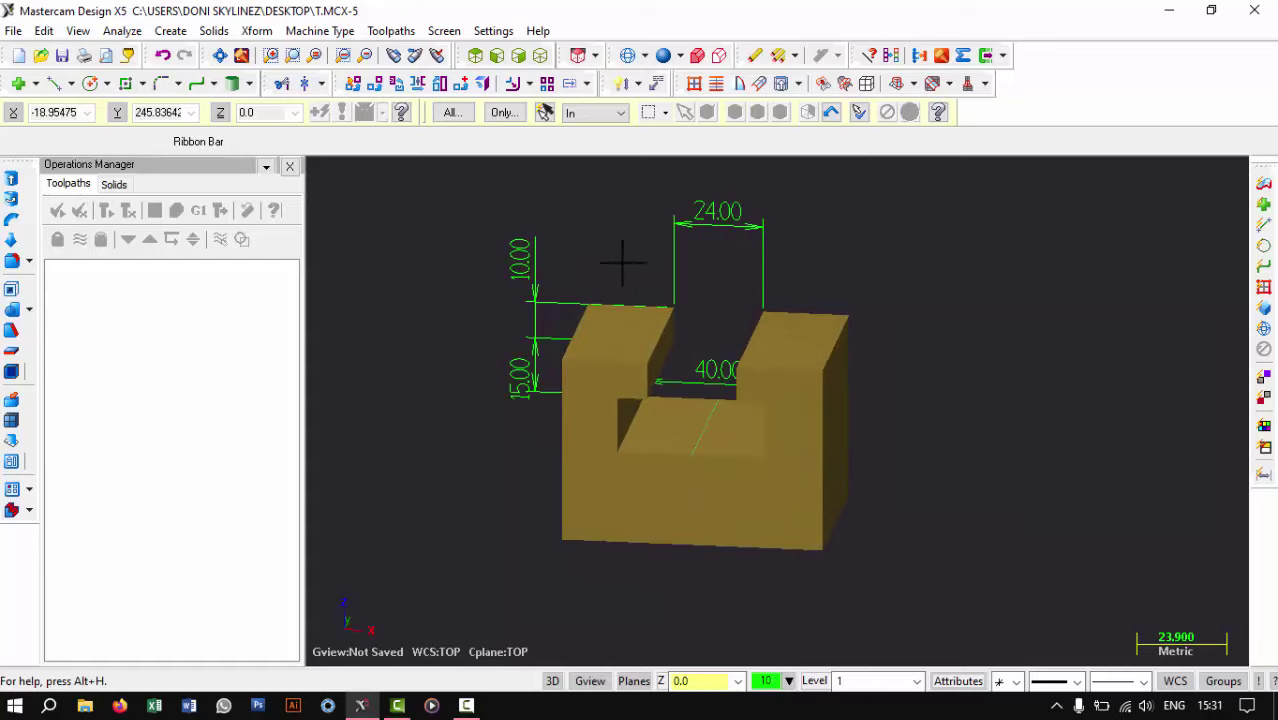
mouse_move(622, 262)
middle_down()
mouse_move(588, 262)
mouse_move(625, 266)
middle_up()
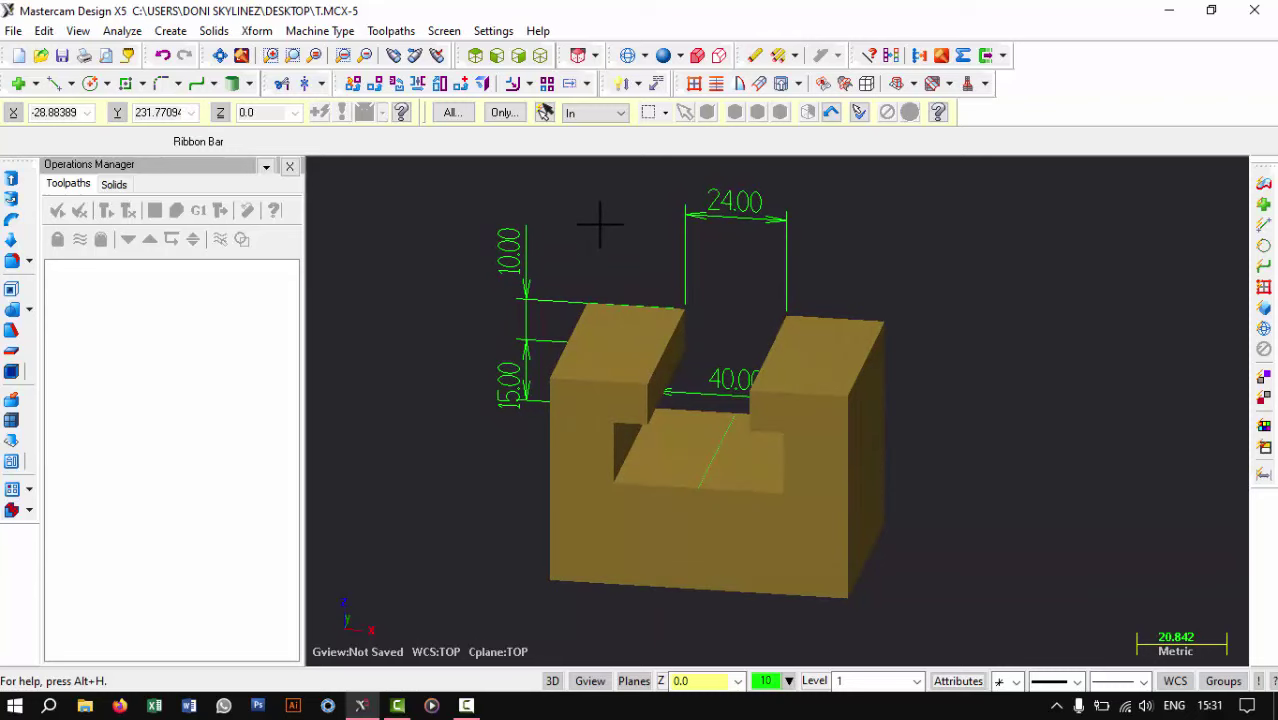
Create a Curve on One Edge along the slot's left wall surface
click(55, 83)
scroll(626, 277, up, 1)
scroll(708, 330, up, 1)
scroll(708, 330, up, 1)
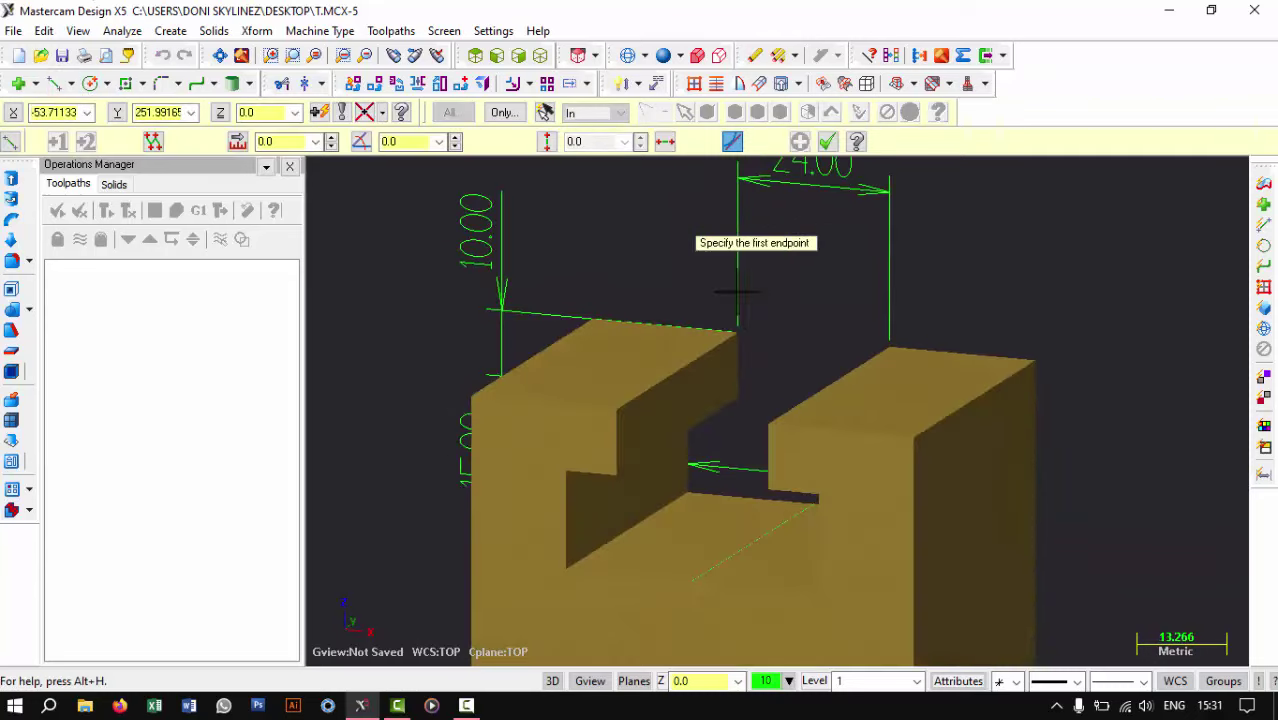
click(170, 30)
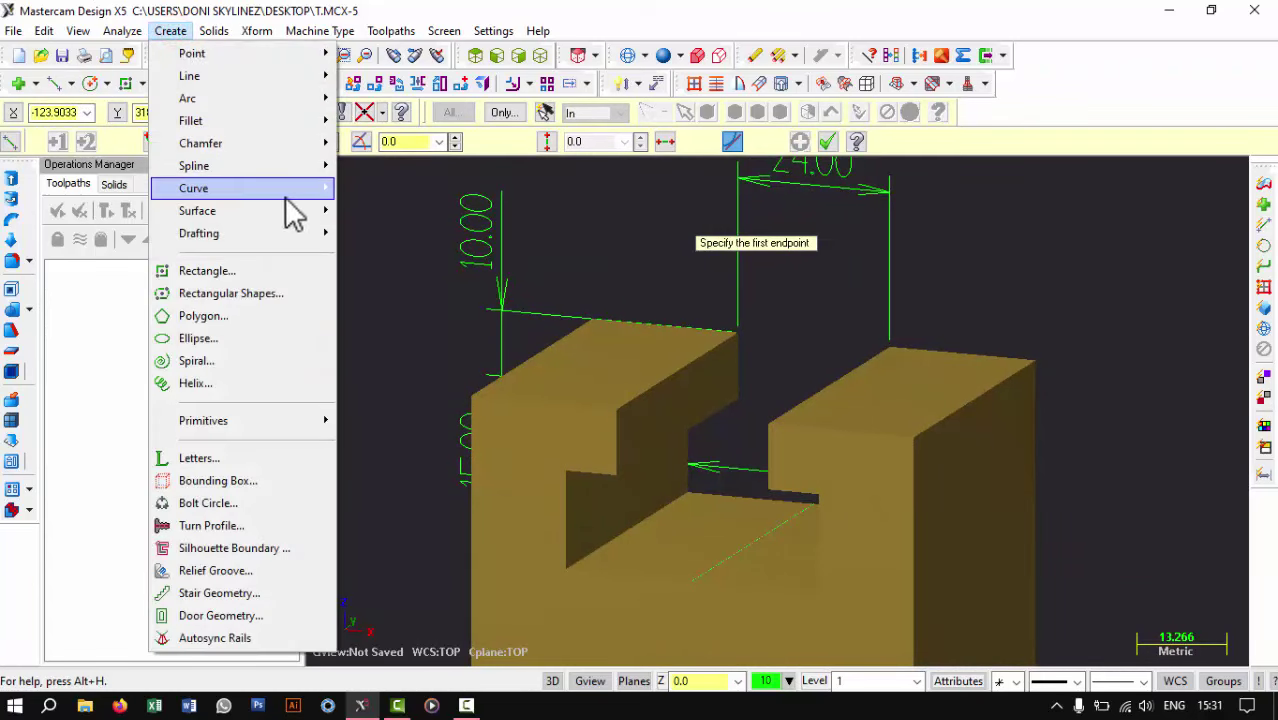
mouse_move(194, 188)
click(411, 186)
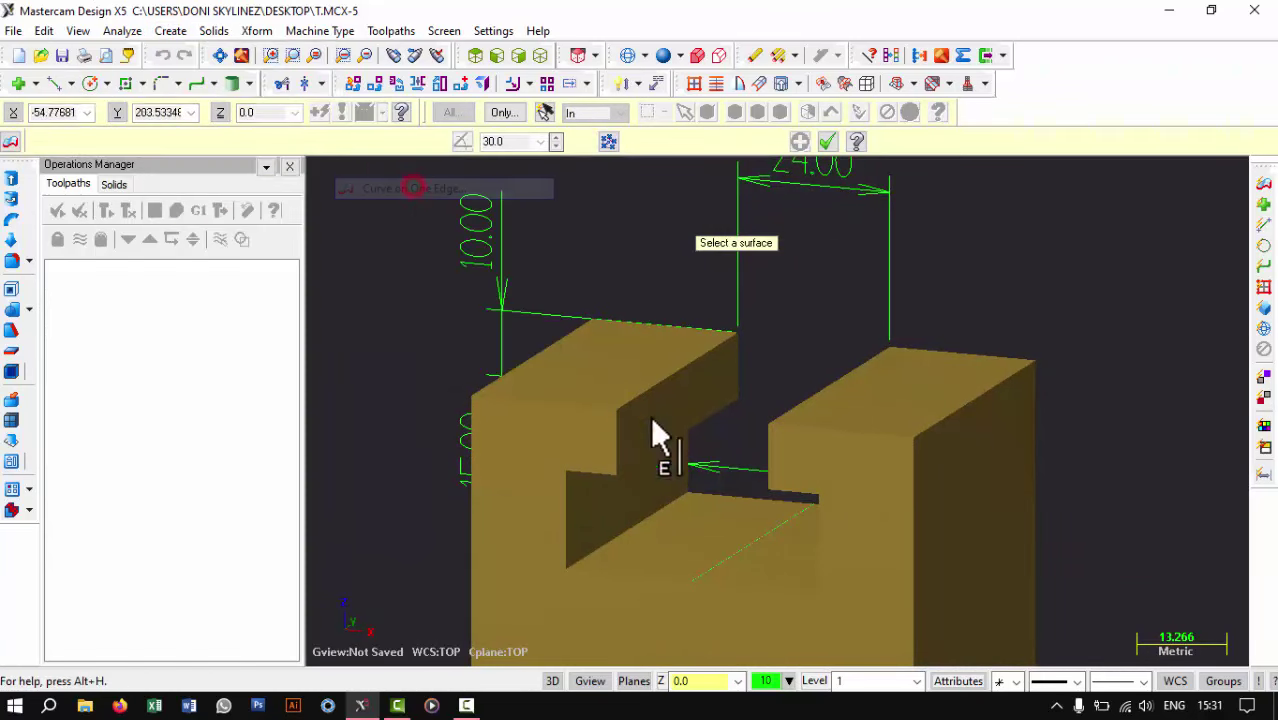
click(706, 418)
mouse_move(787, 378)
middle_down()
mouse_move(713, 365)
mouse_move(773, 395)
middle_up()
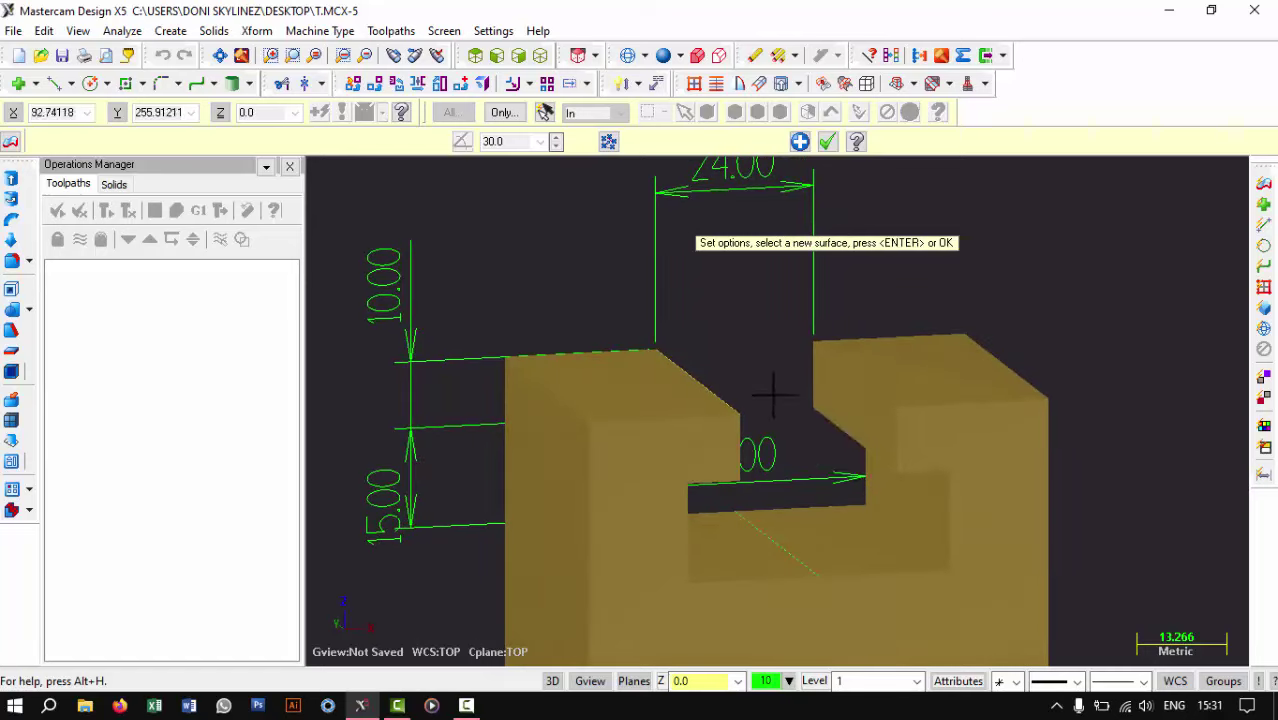
mouse_move(827, 437)
middle_down()
mouse_move(836, 357)
mouse_move(793, 357)
mouse_move(847, 348)
mouse_move(845, 320)
middle_up()
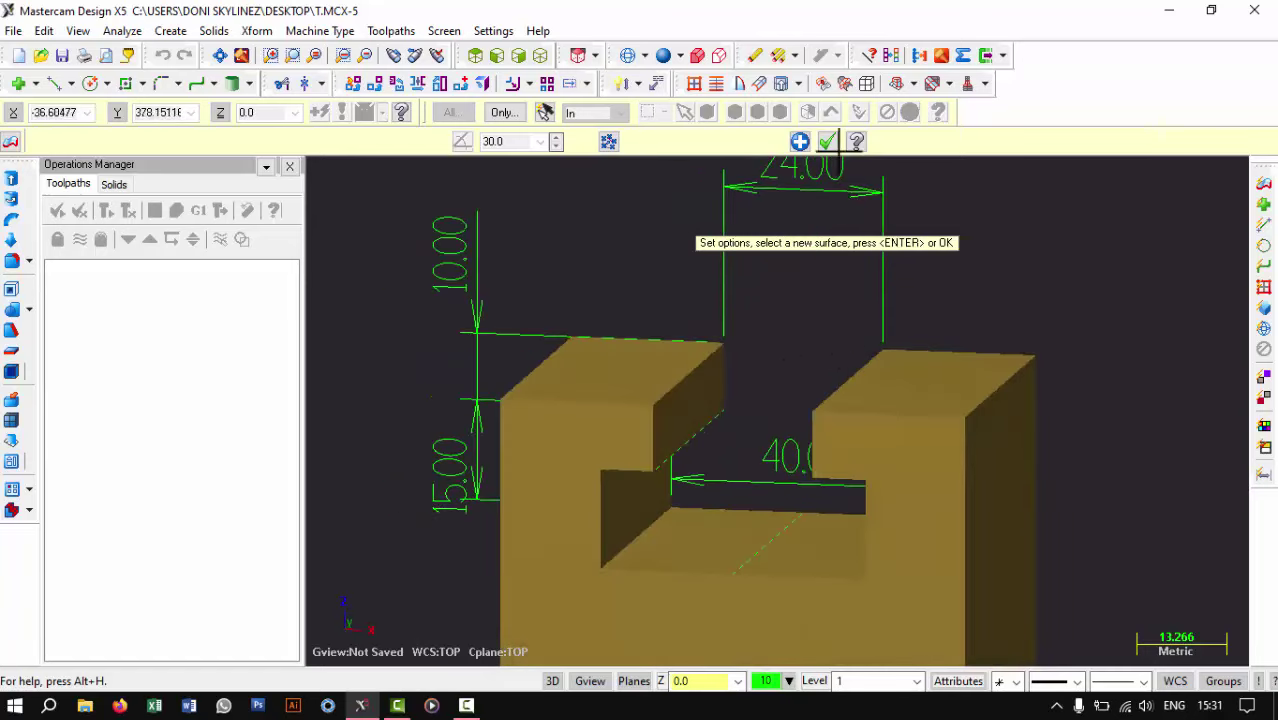
click(822, 141)
mouse_move(822, 223)
middle_down()
mouse_move(796, 237)
mouse_move(813, 237)
mouse_move(796, 260)
mouse_move(736, 274)
mouse_move(690, 250)
middle_up()
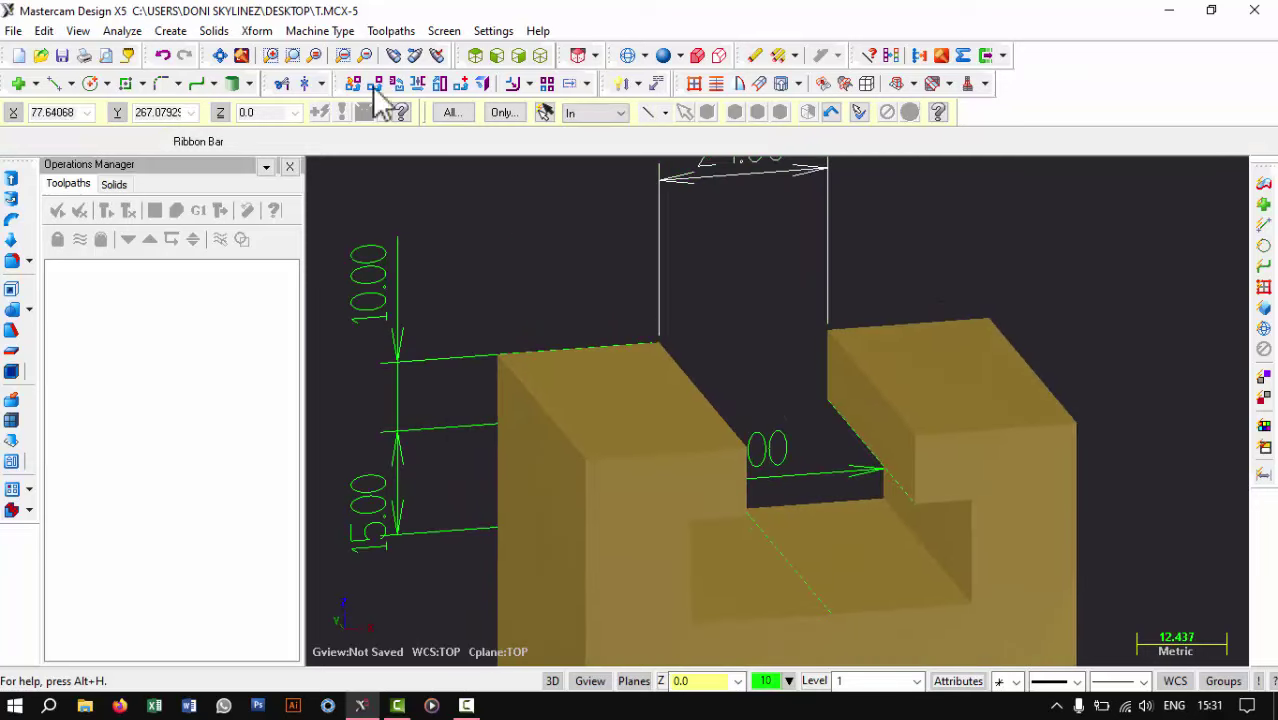
Select the default Mill machine type
click(313, 33)
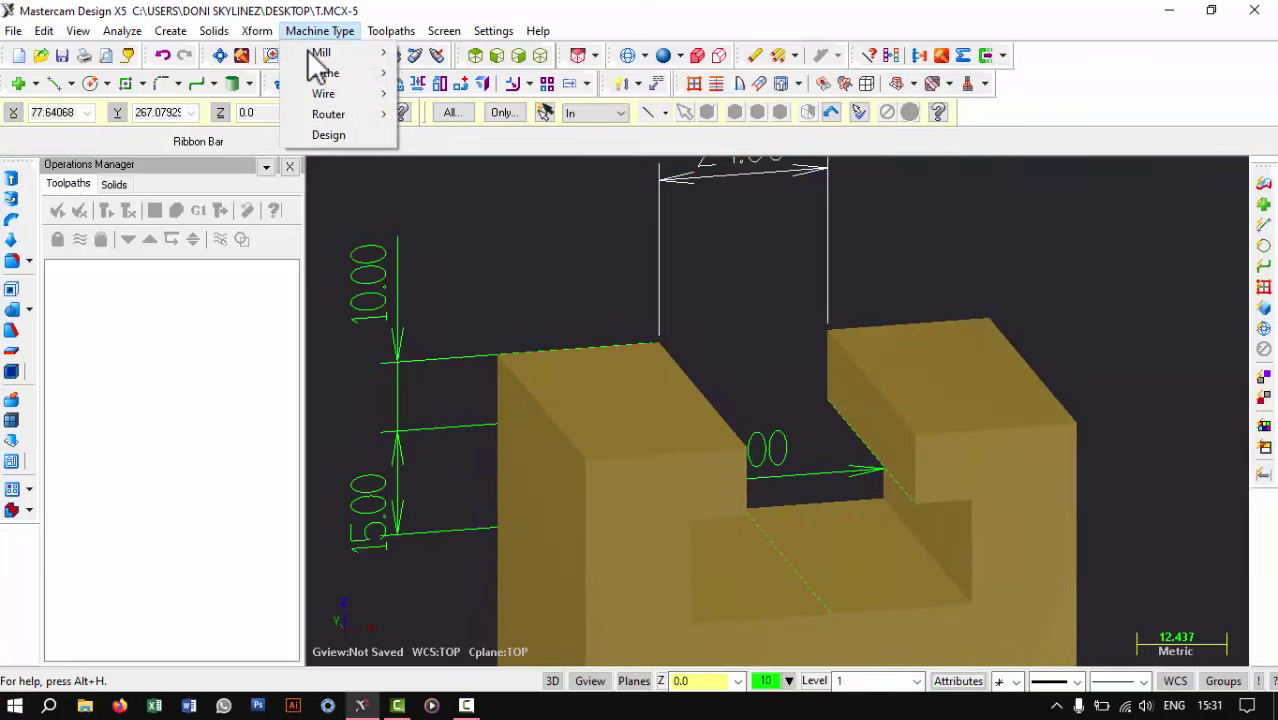
mouse_move(322, 52)
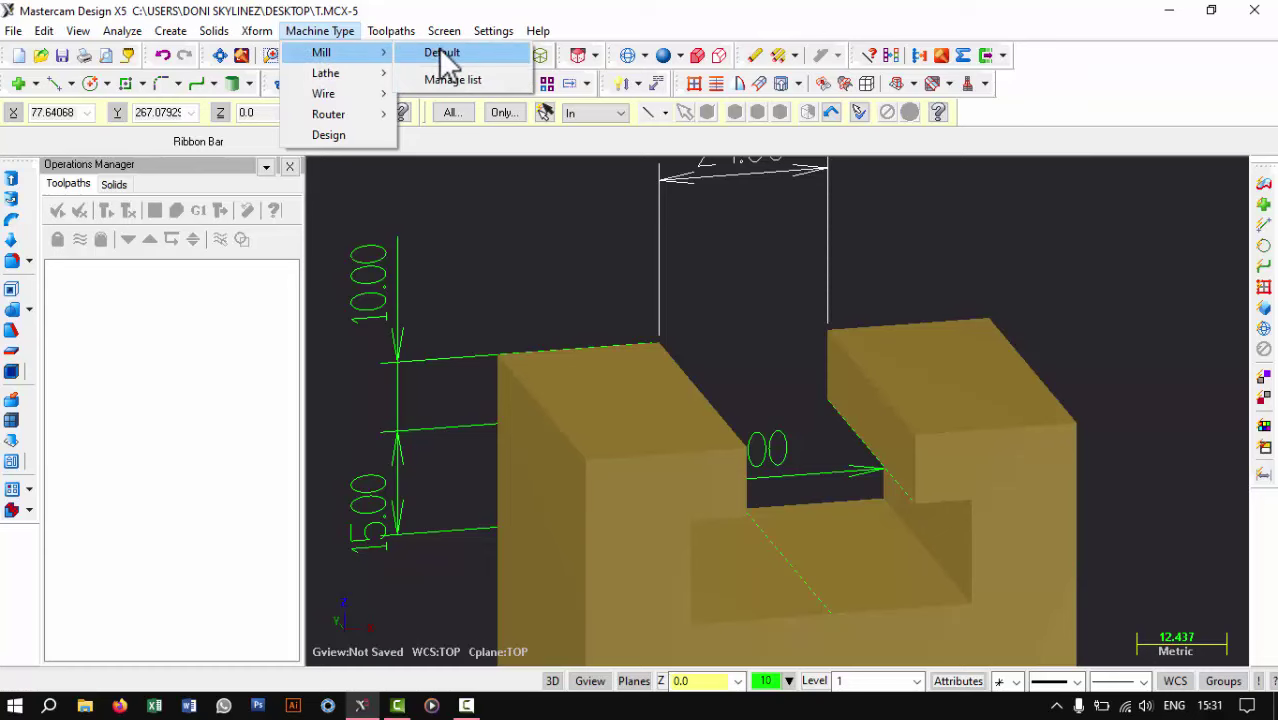
click(441, 52)
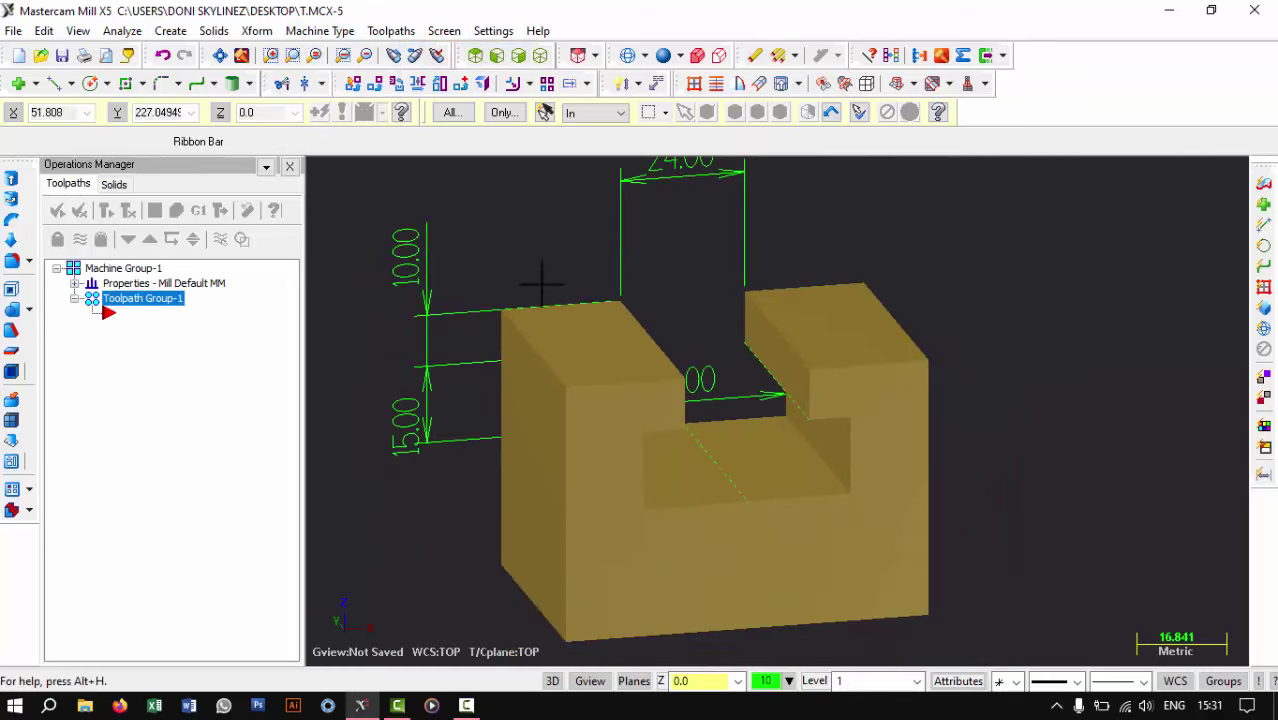
scroll(541, 285, down, 2)
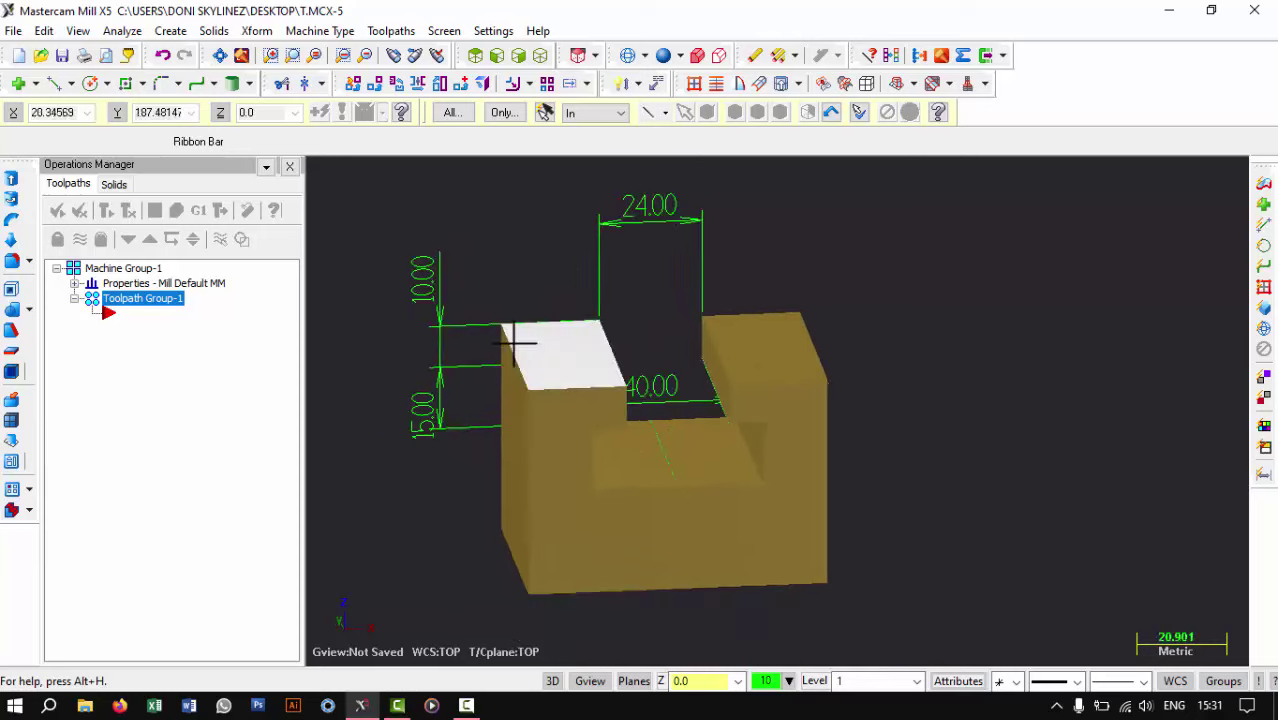
scroll(520, 250, up, 1)
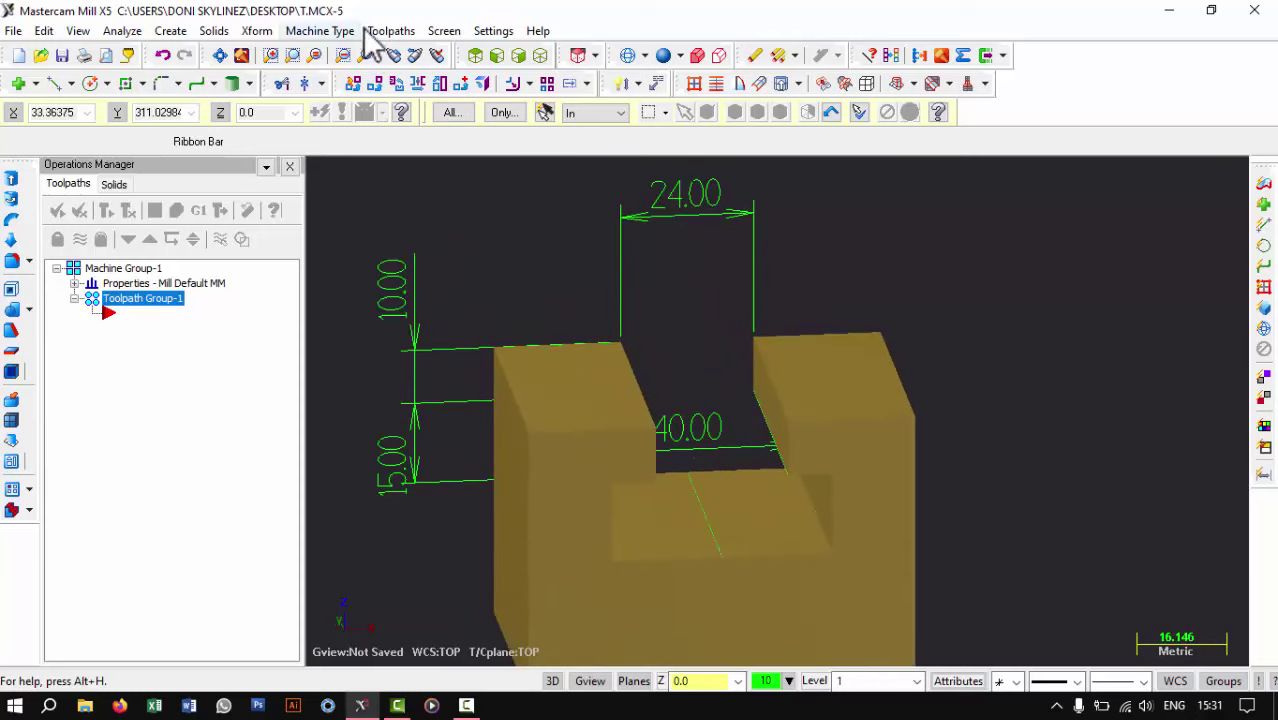
Start a Contour toolpath, keeping the NC name T
click(395, 36)
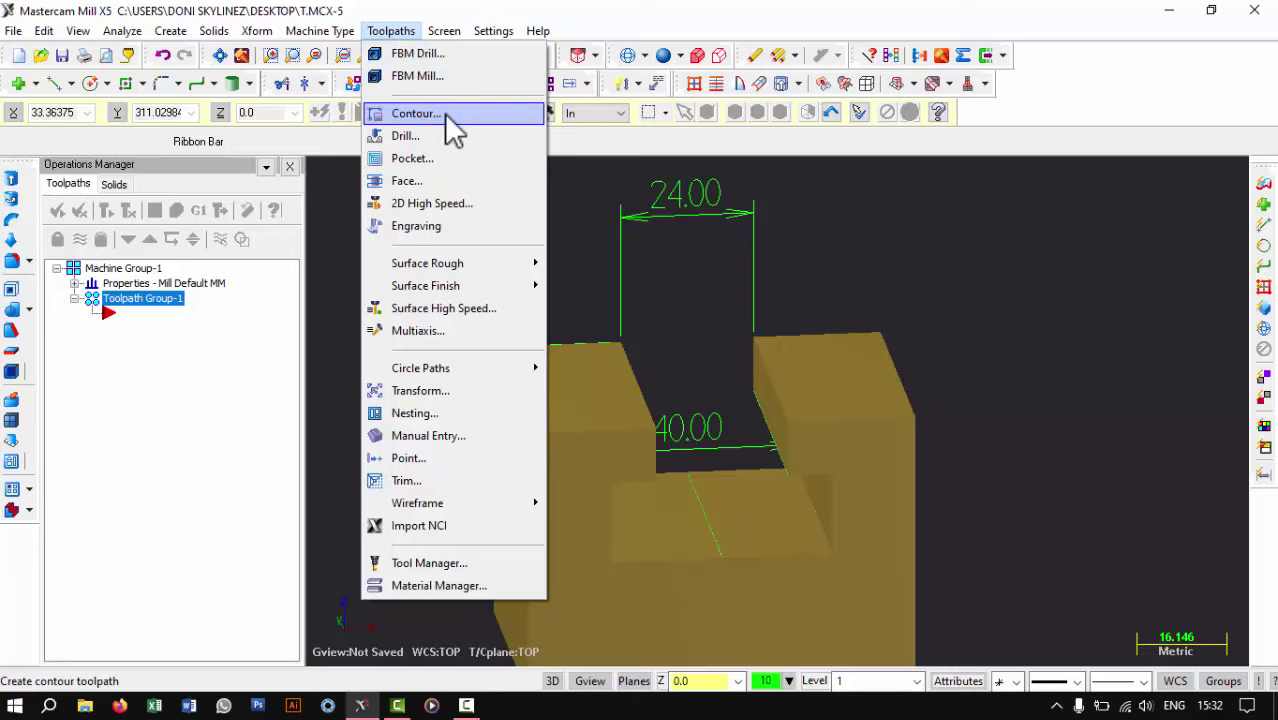
click(447, 117)
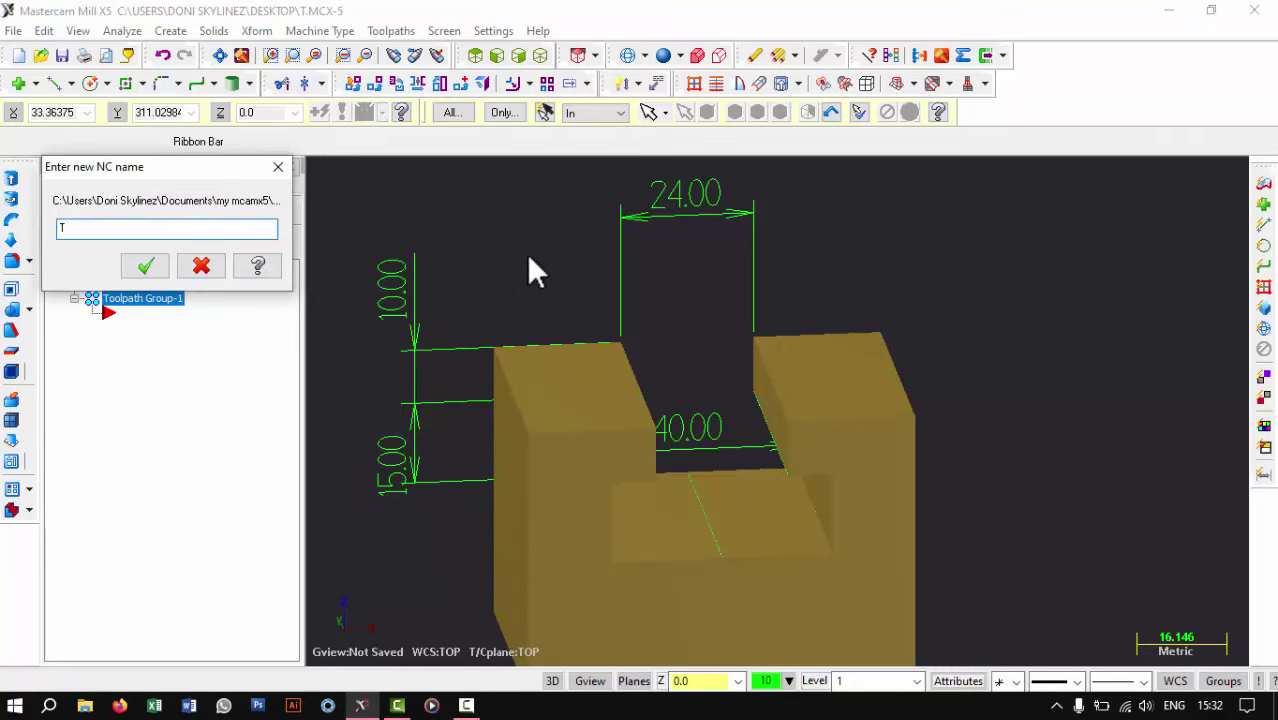
click(145, 265)
Switch chaining to Partial and chain the two slot edges as contour geometry
mouse_move(452, 272)
middle_down()
mouse_move(621, 271)
mouse_move(690, 248)
mouse_move(499, 271)
middle_up()
click(270, 350)
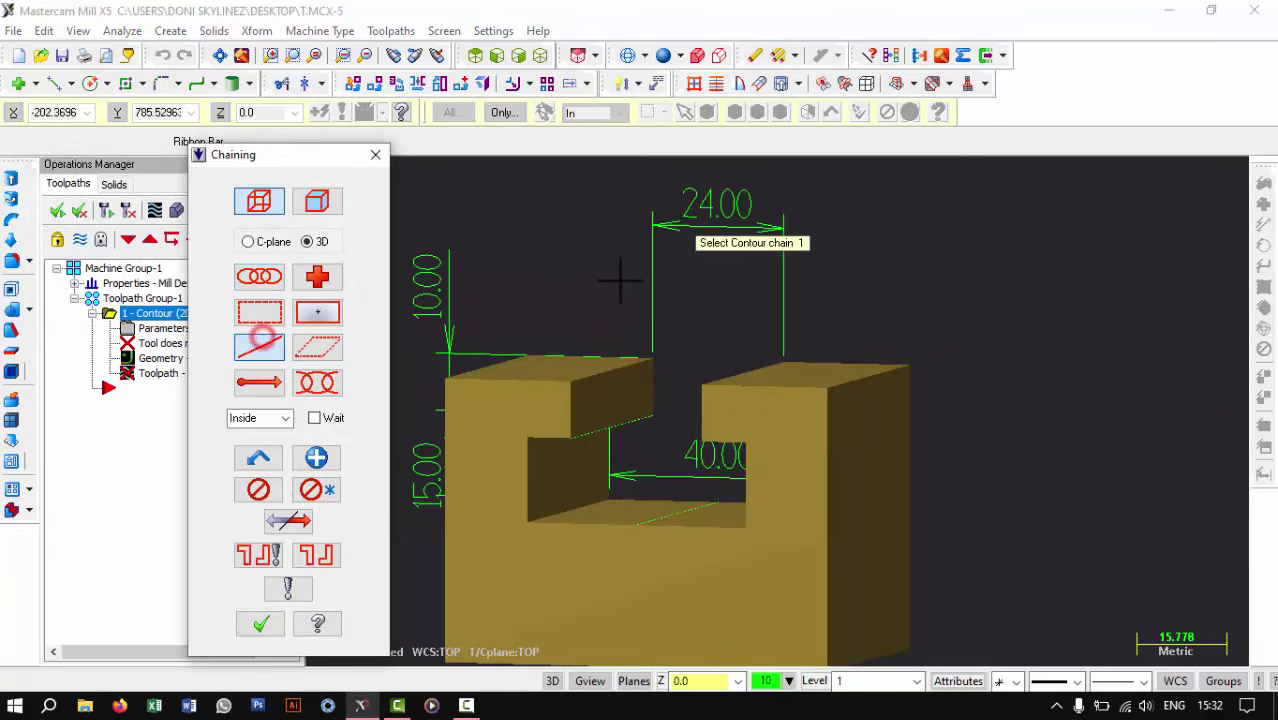
mouse_move(619, 280)
middle_down()
mouse_move(585, 237)
mouse_move(577, 277)
middle_up()
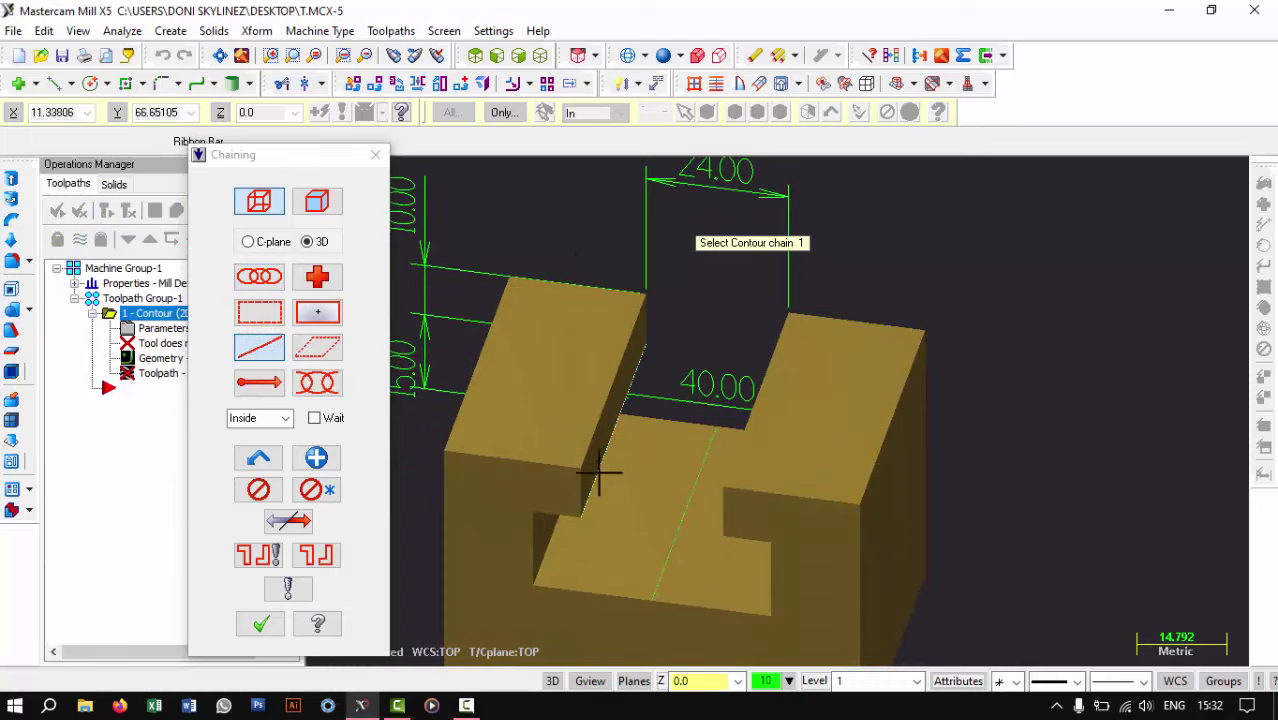
scroll(650, 380, up, 1)
scroll(605, 394, up, 2)
scroll(551, 442, up, 2)
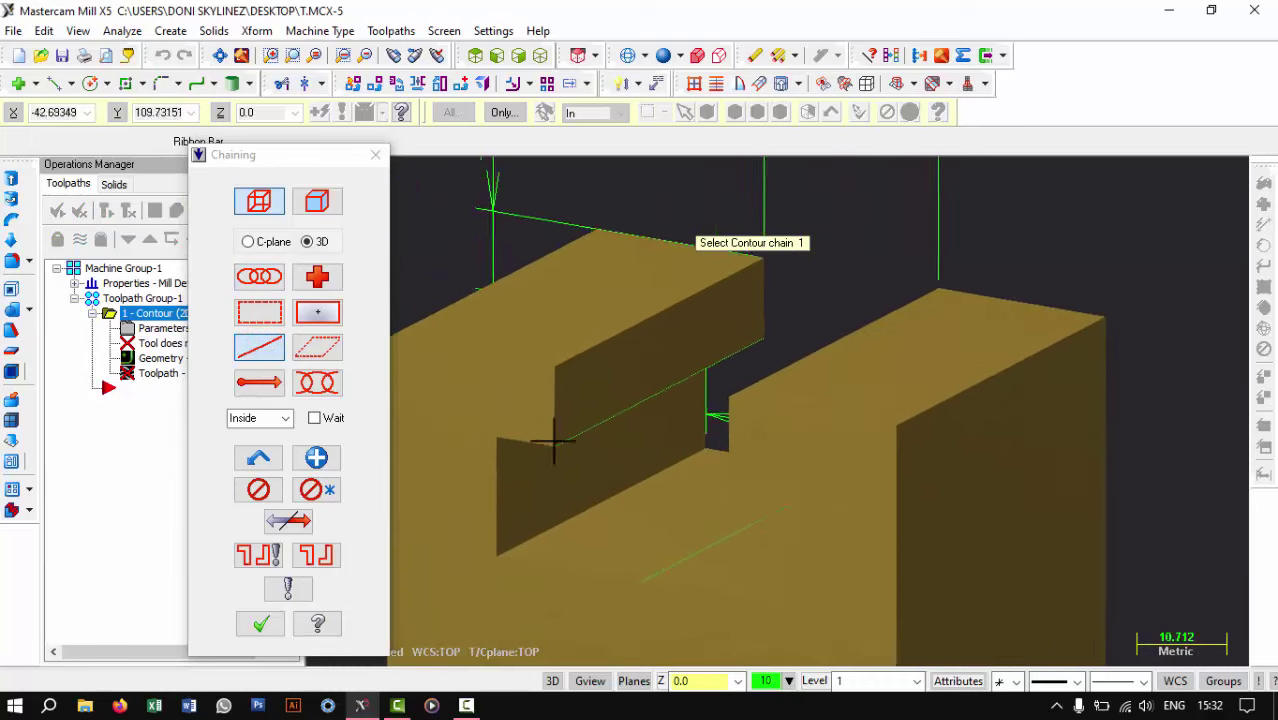
scroll(569, 479, up, 2)
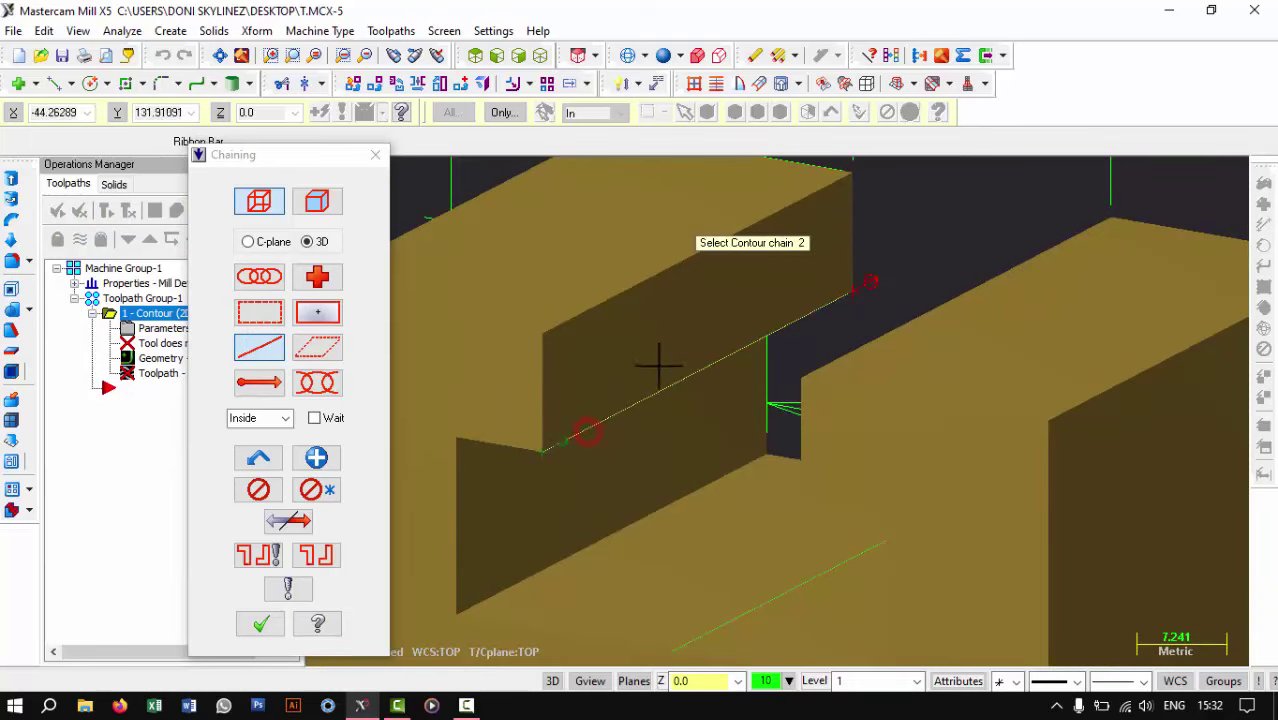
scroll(864, 277, down, 5)
mouse_move(864, 277)
middle_down()
mouse_move(893, 251)
mouse_move(756, 243)
mouse_move(727, 258)
middle_up()
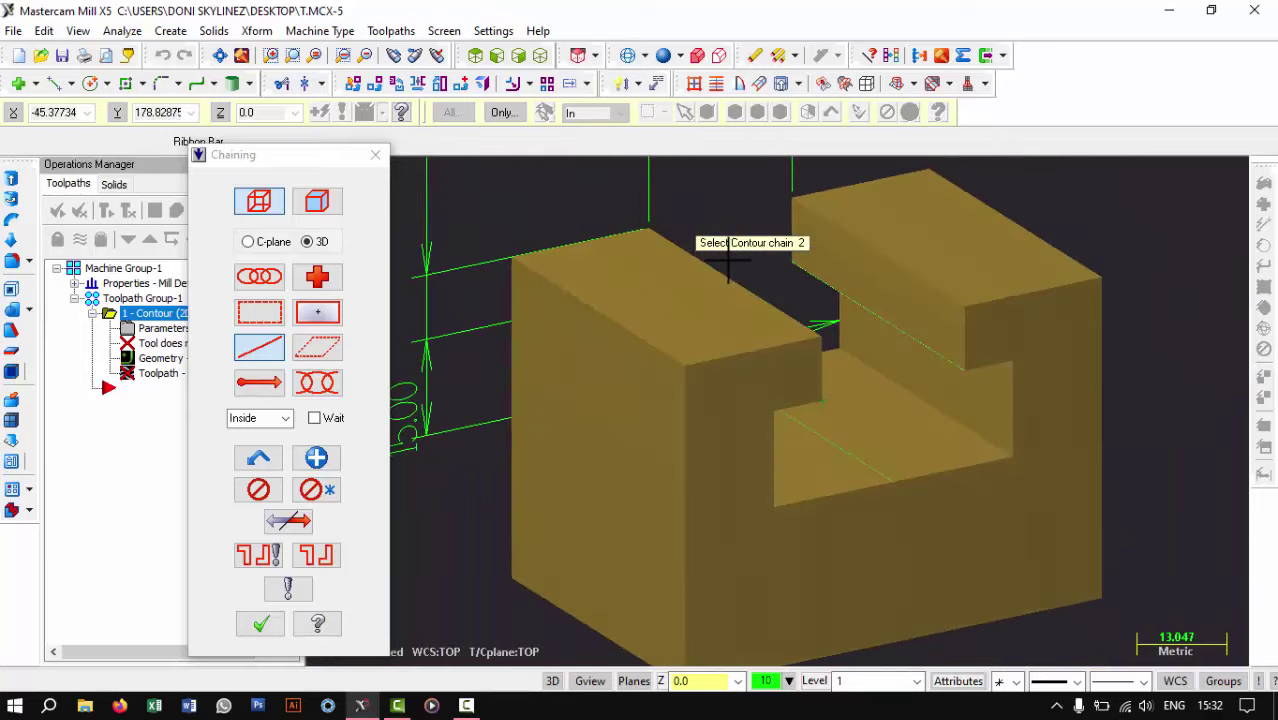
scroll(760, 235, up, 2)
scroll(747, 353, up, 2)
click(735, 326)
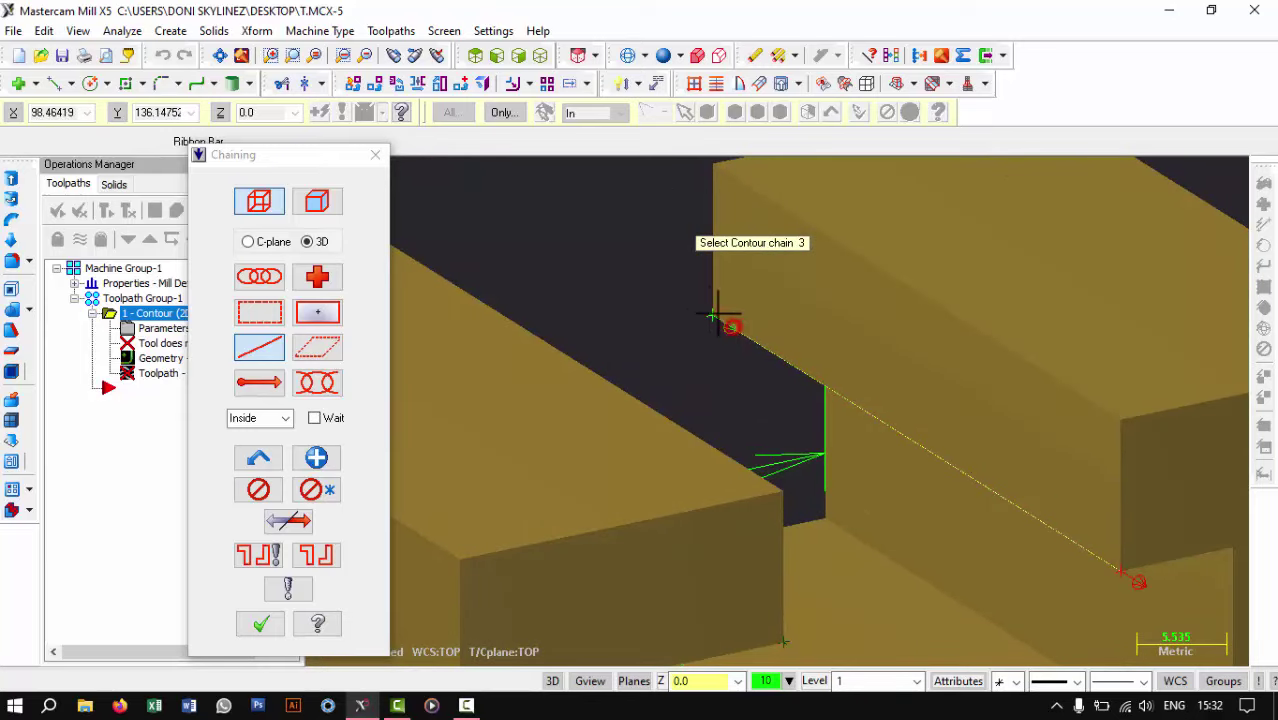
scroll(685, 290, down, 3)
mouse_move(677, 283)
middle_down()
mouse_move(728, 251)
mouse_move(748, 277)
mouse_move(622, 343)
middle_up()
Confirm the chain and define a new flat end mill, 12 mm diameter and 40 mm overall length
click(260, 624)
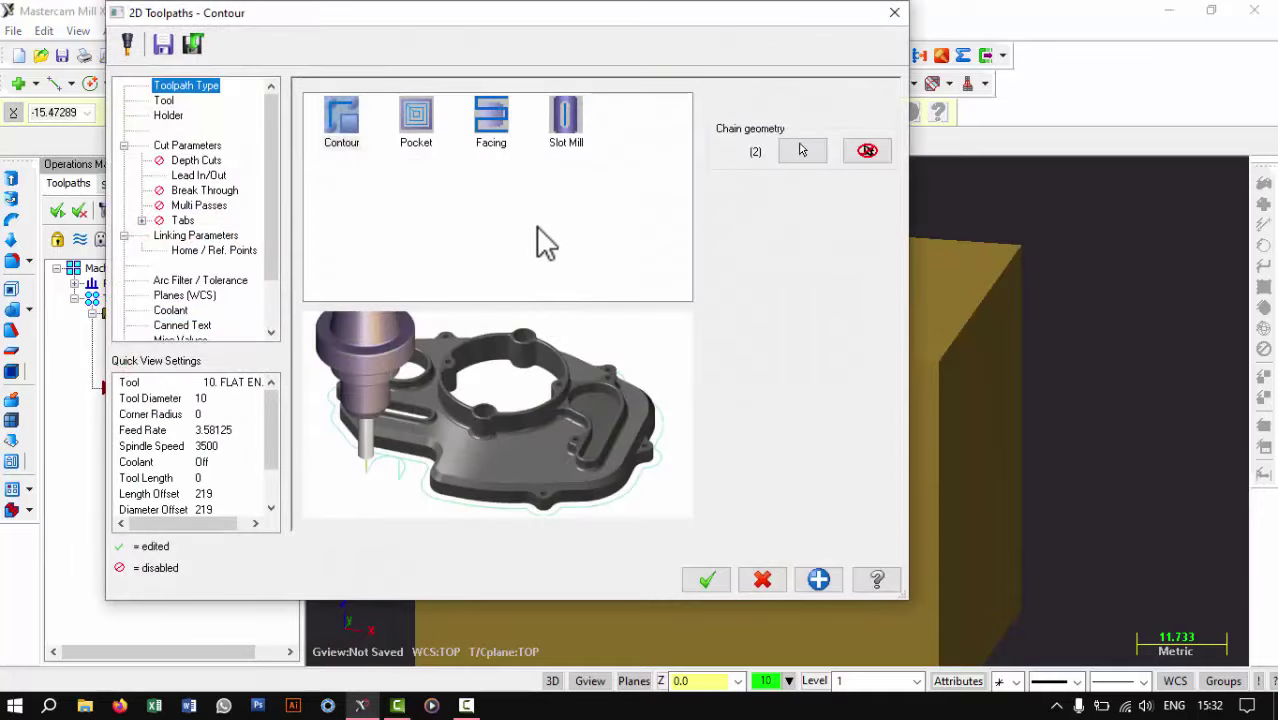
click(164, 100)
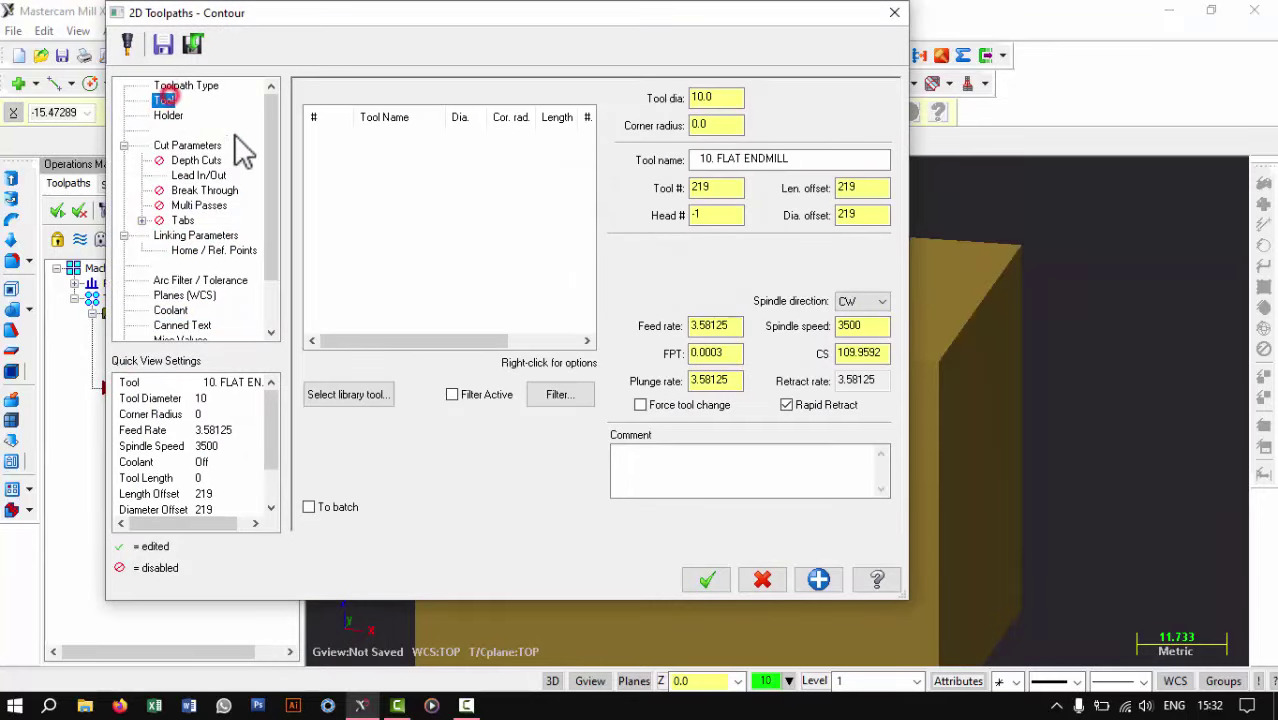
right_click(472, 163)
click(567, 196)
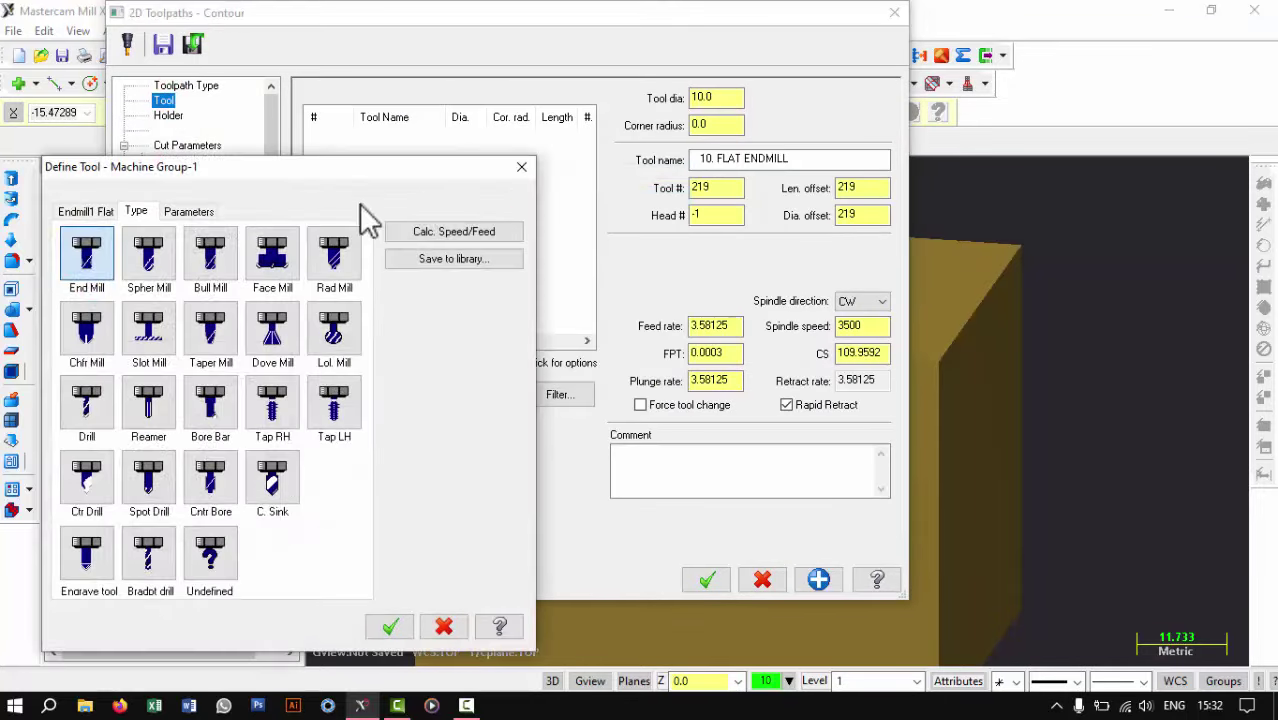
click(80, 266)
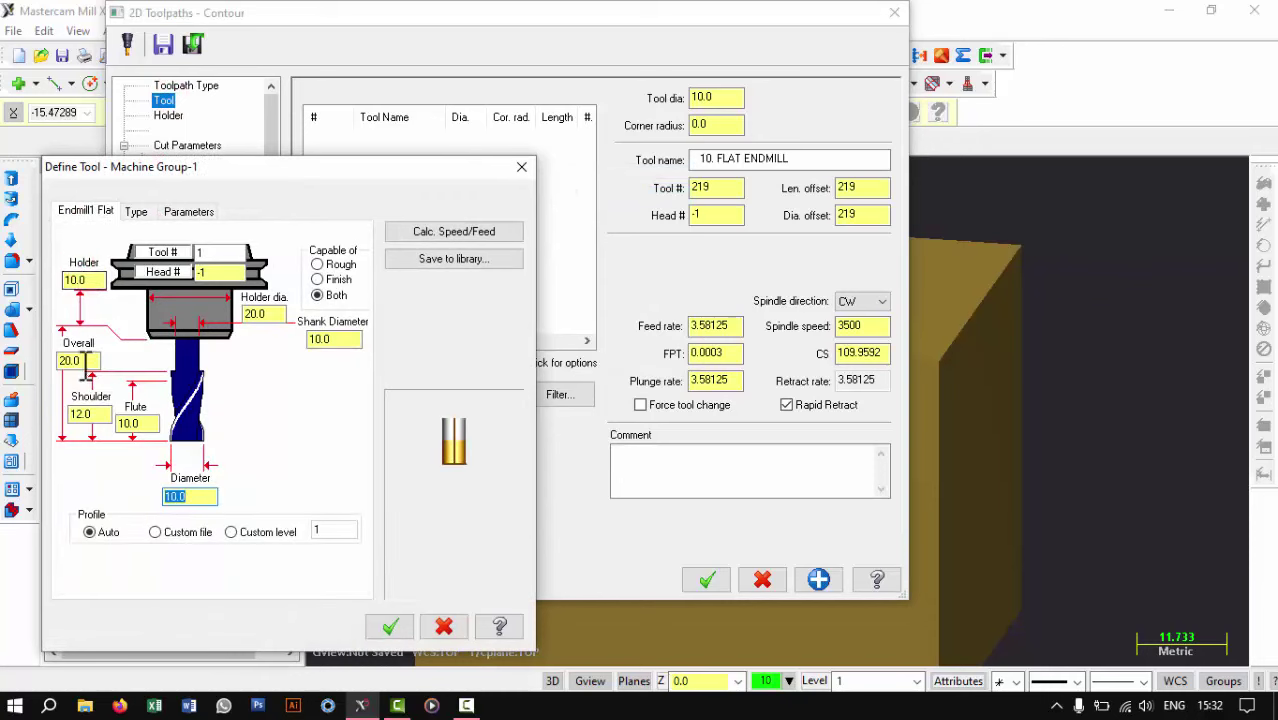
click(90, 361)
text(40)
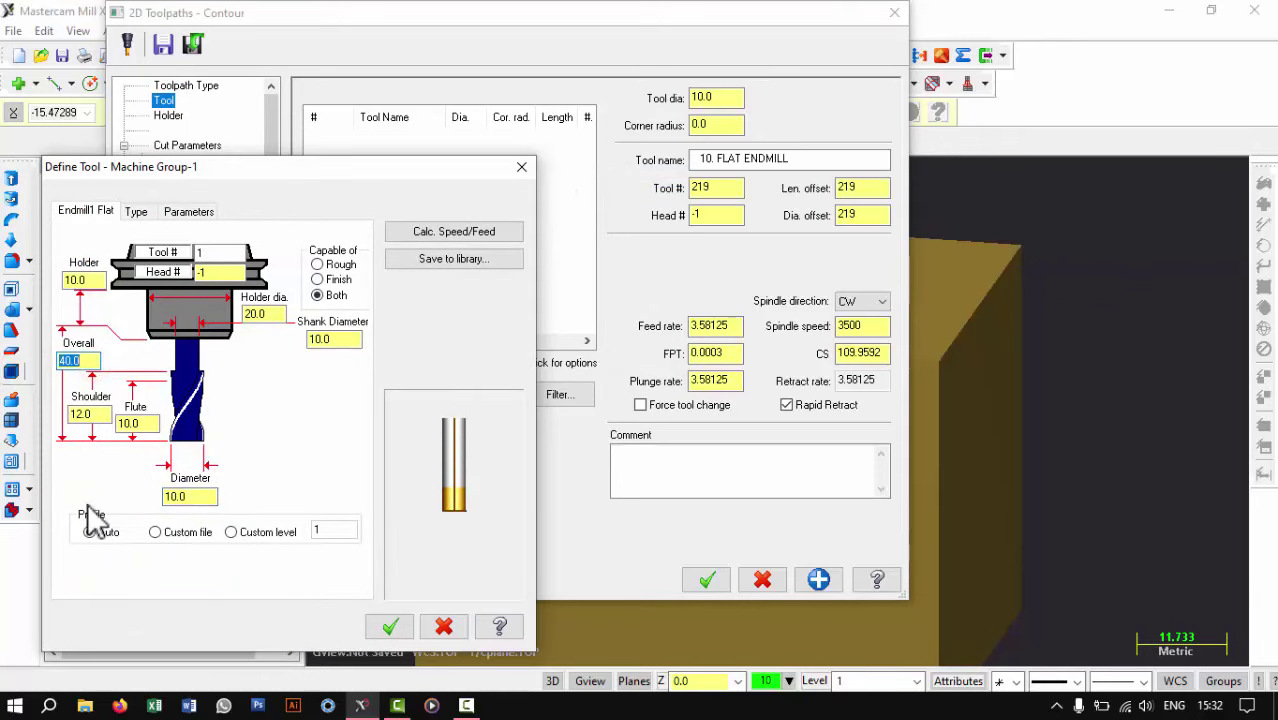
click(201, 496)
text(12)
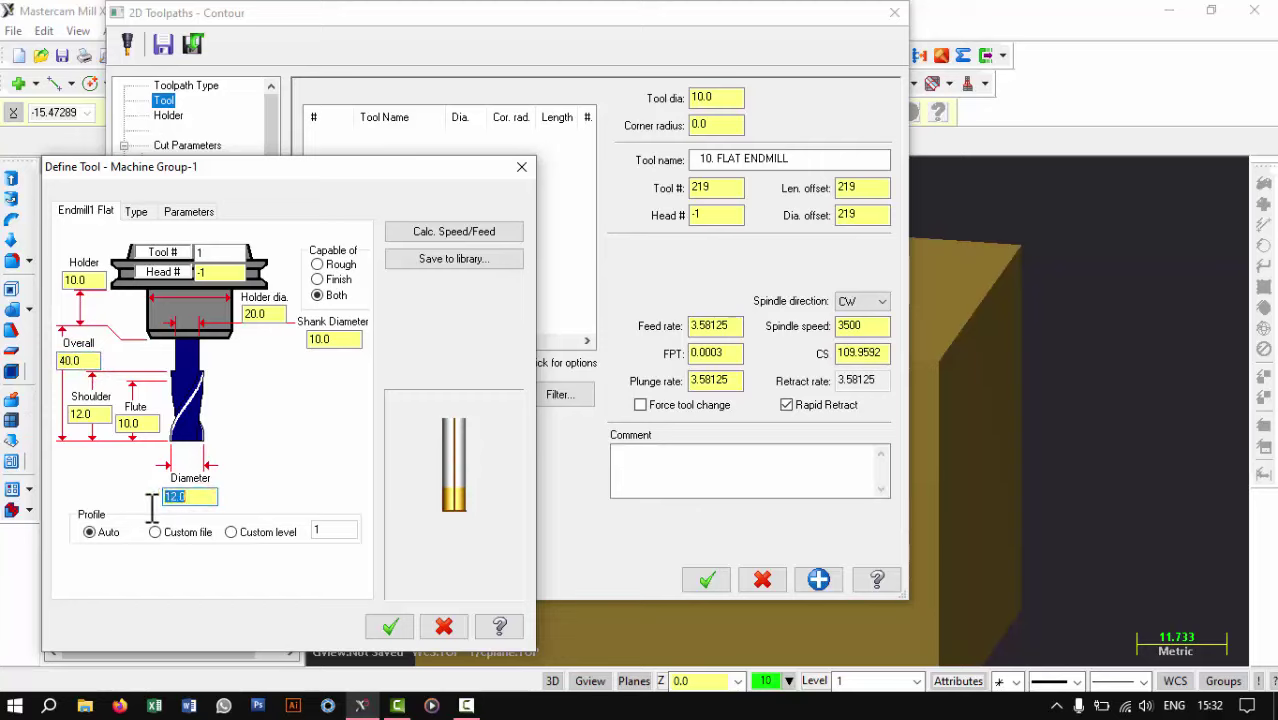
click(460, 231)
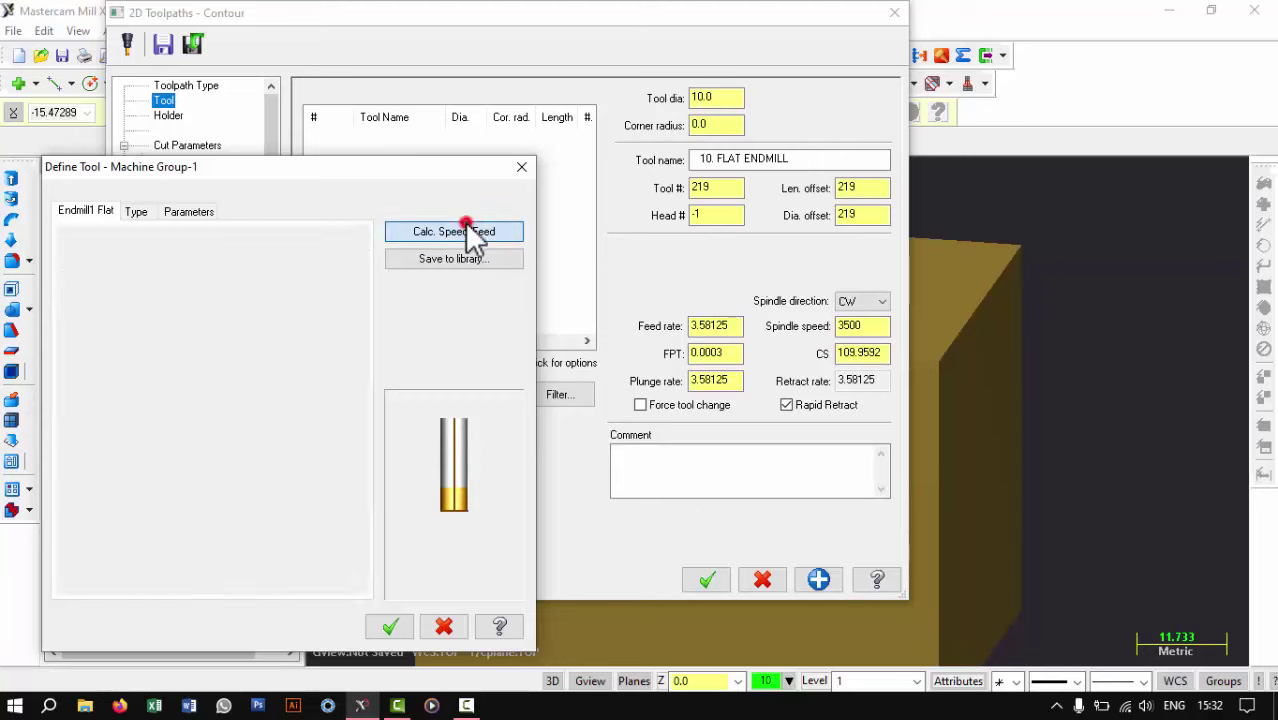
Accept the 12 mm end mill and set cutter compensation direction to Right
click(392, 626)
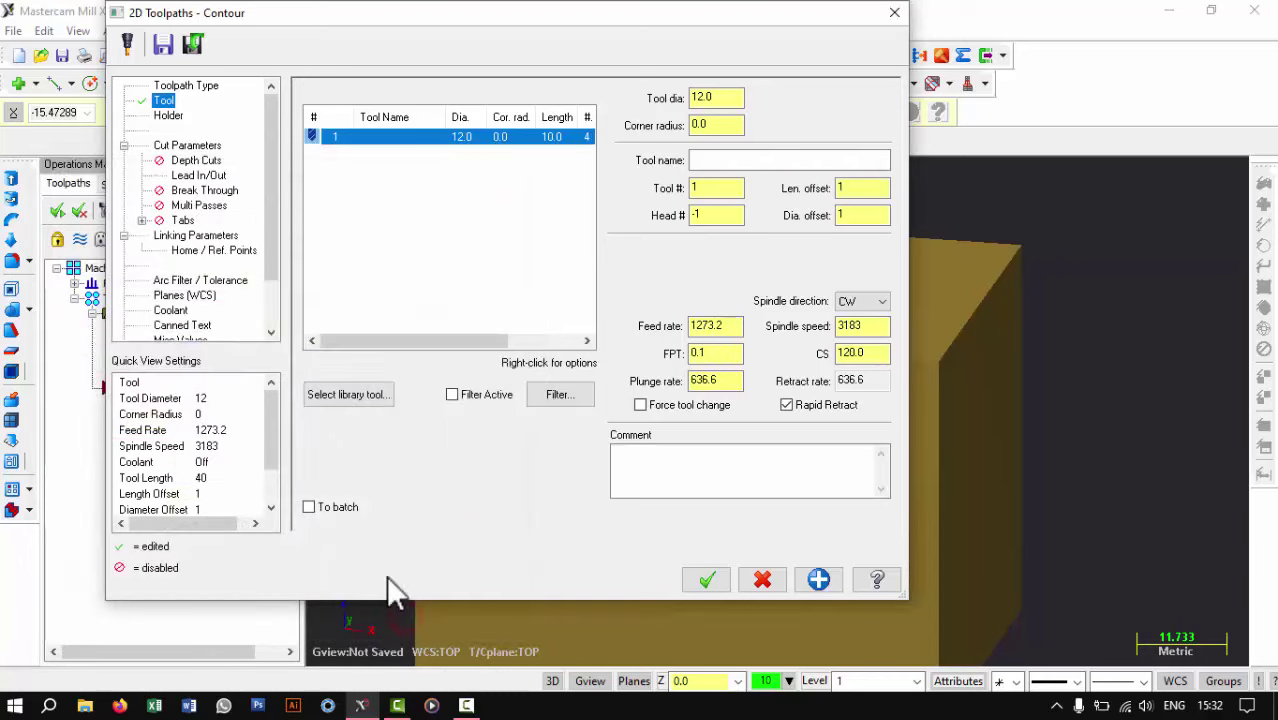
click(170, 147)
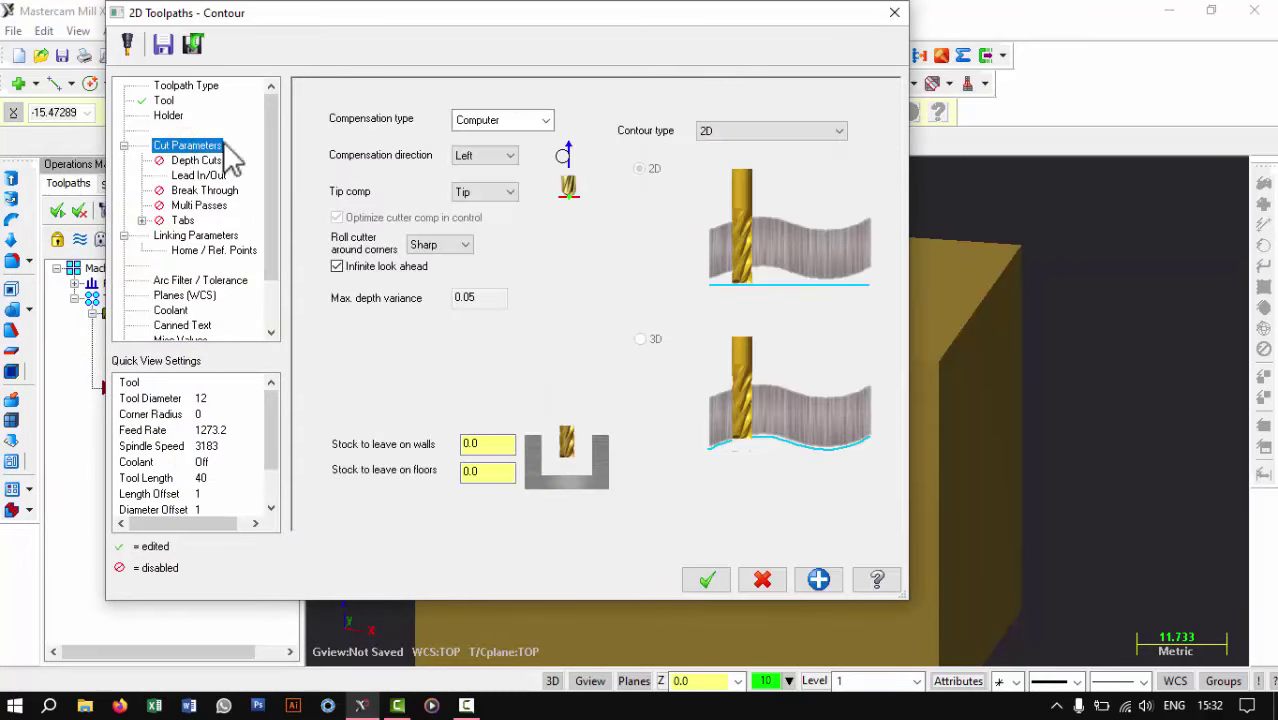
click(497, 165)
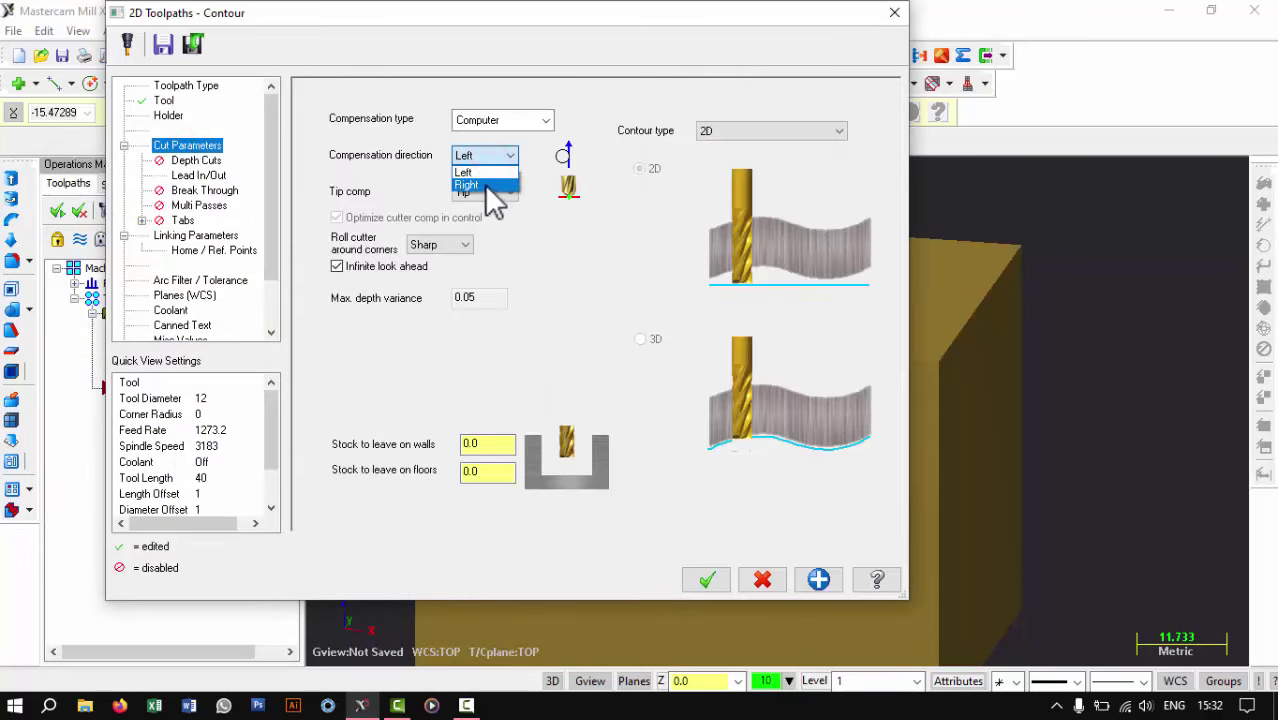
click(490, 187)
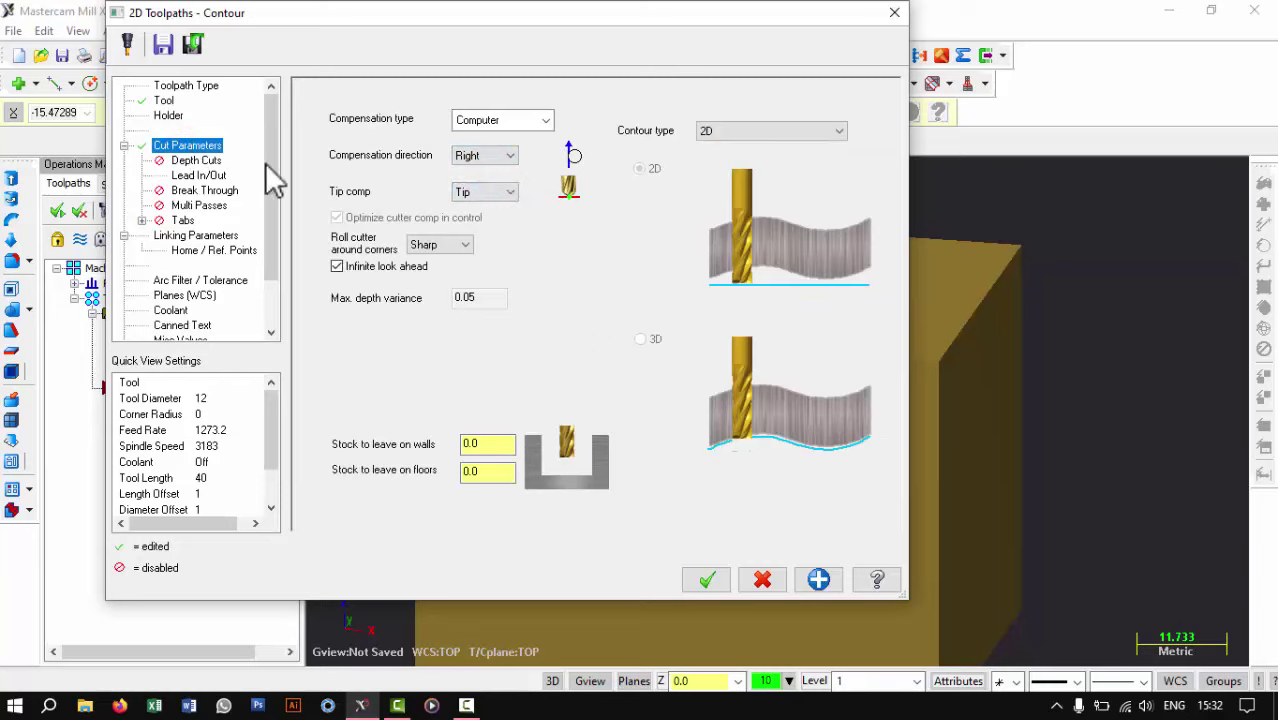
Turn on multiple depth cuts with a 5.0 max rough step
click(200, 161)
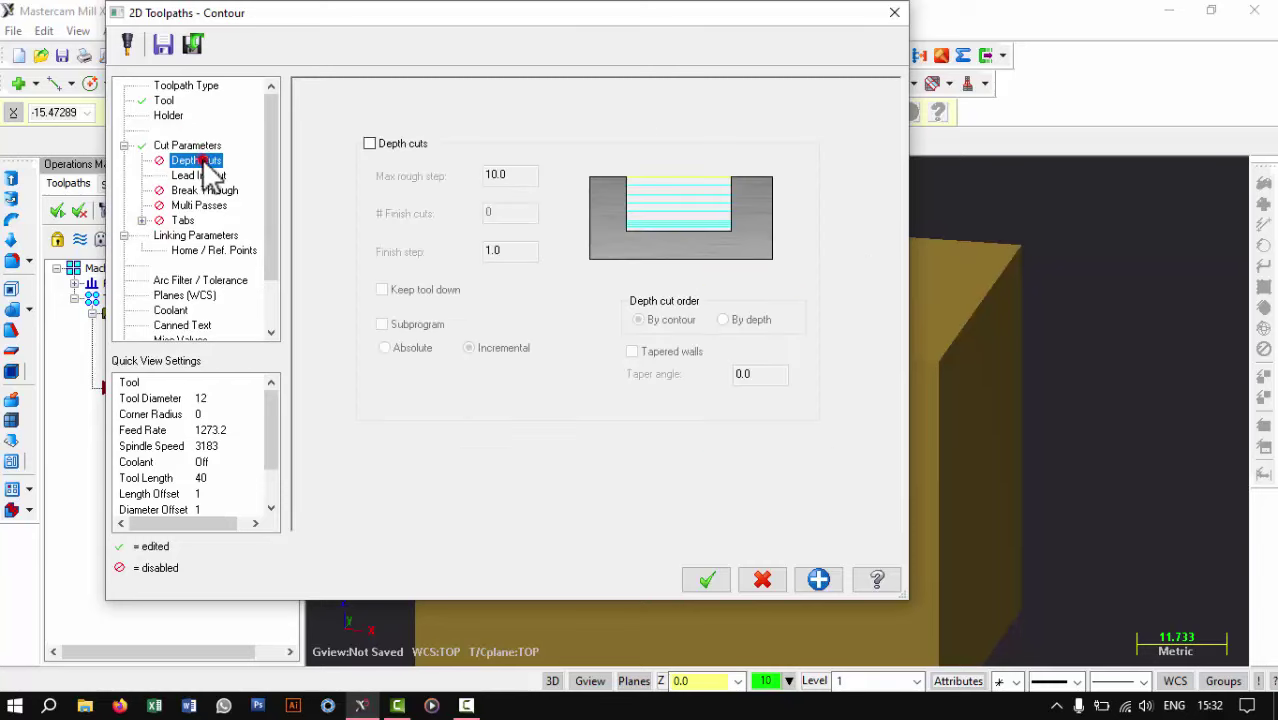
click(370, 144)
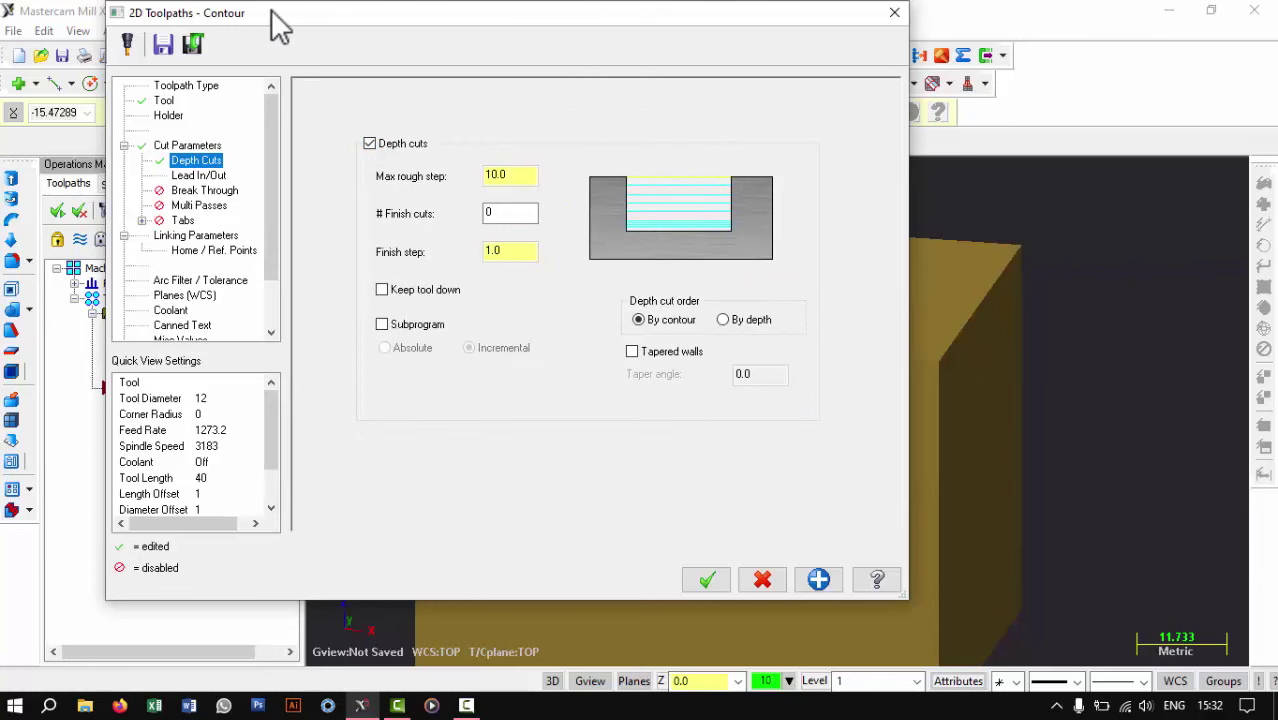
drag(237, 14, 564, 54)
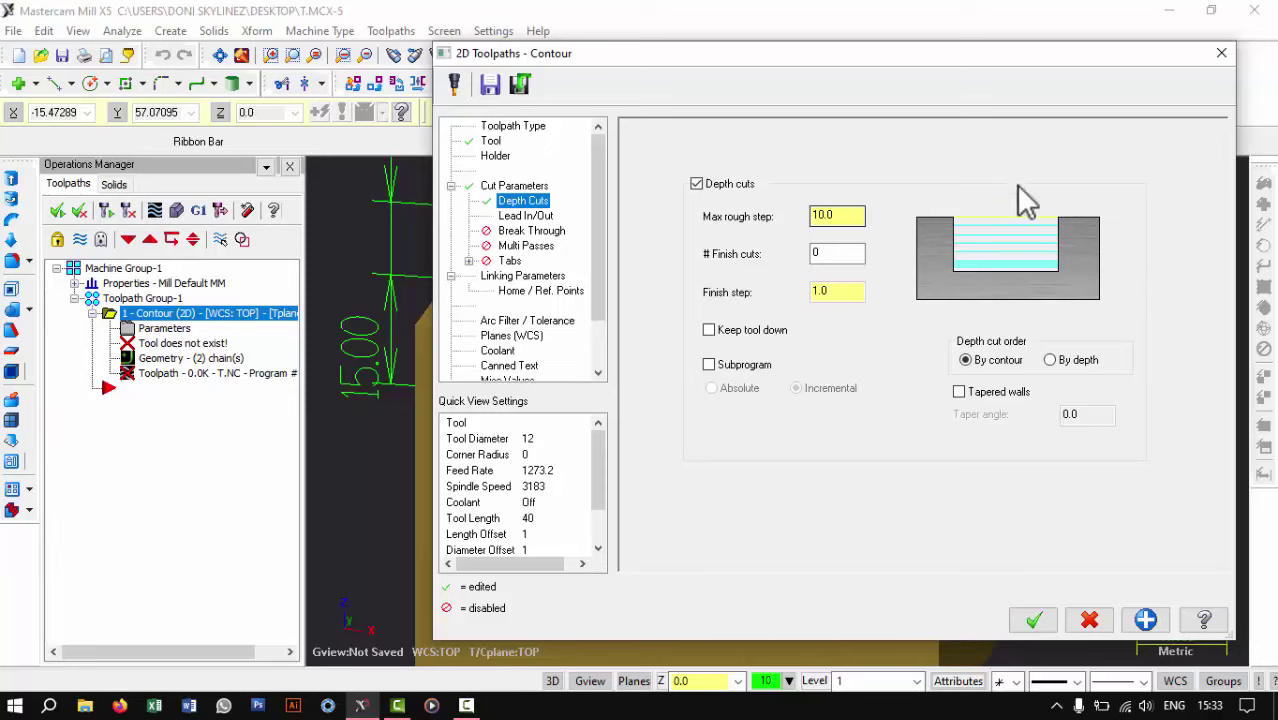
double_click(822, 215)
text(5)
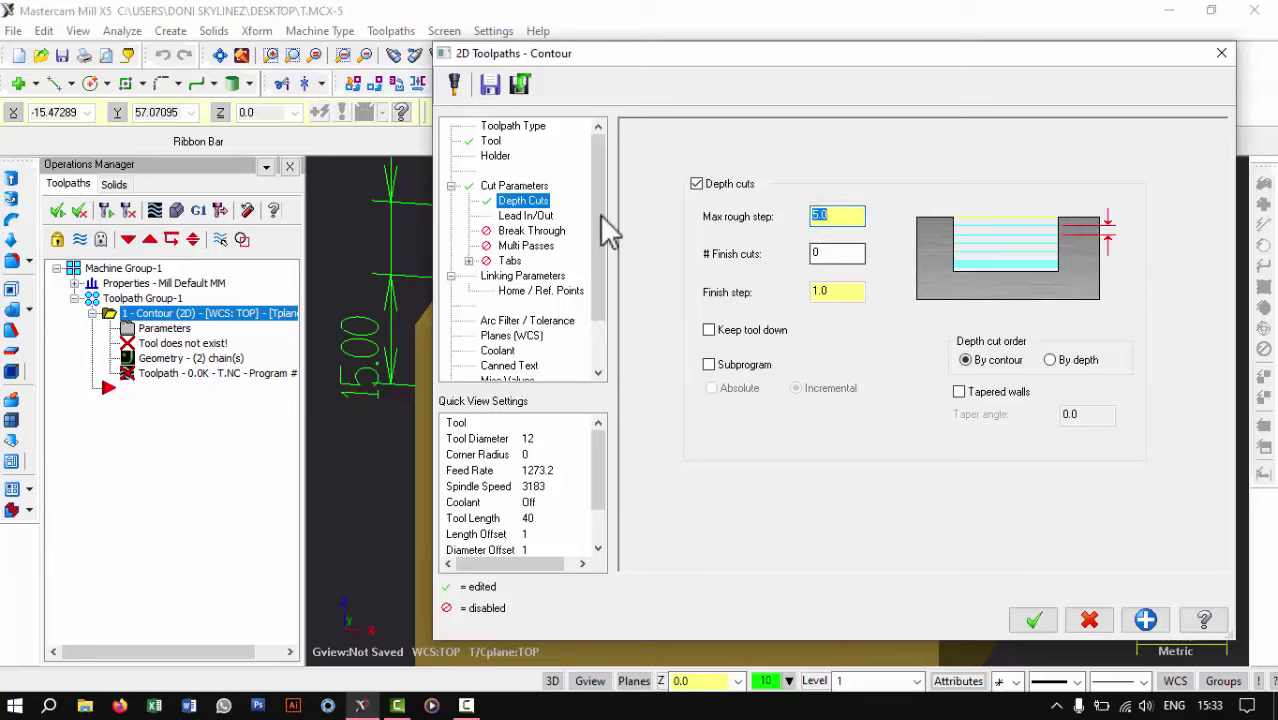
click(532, 215)
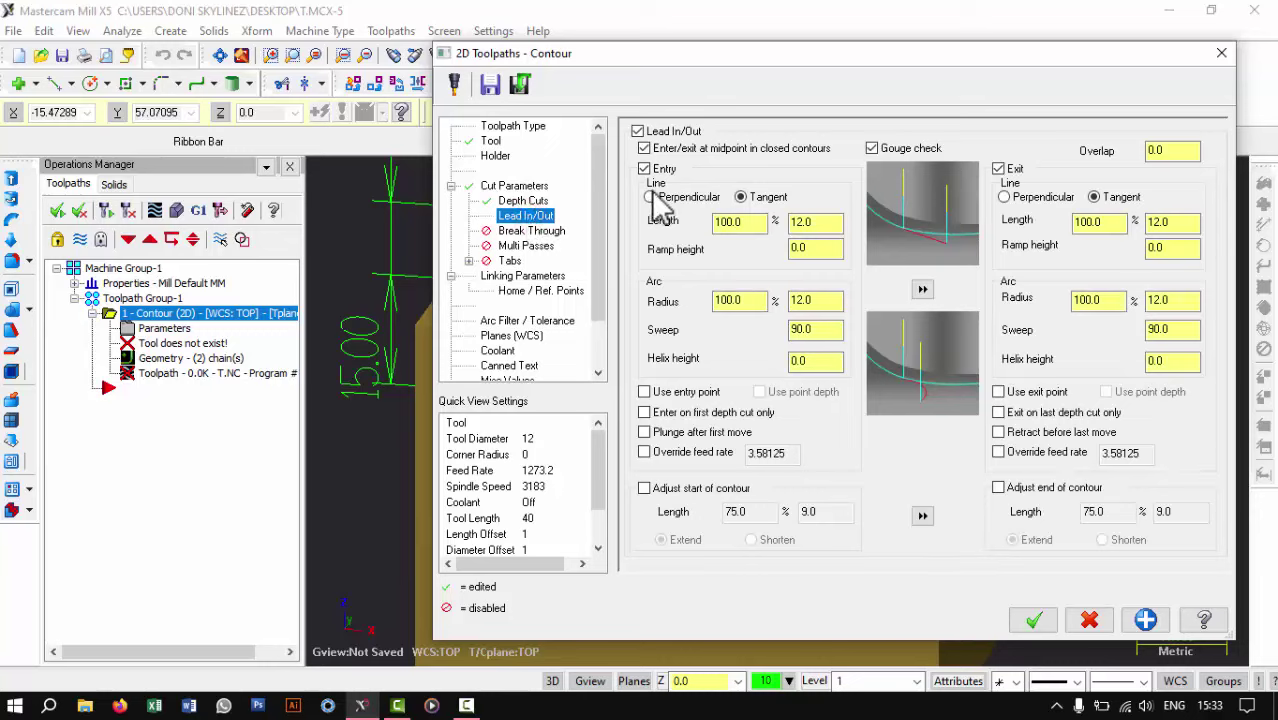
Enable lead in/out arcs, copy the entry settings to the exit, and review the following pages
click(637, 132)
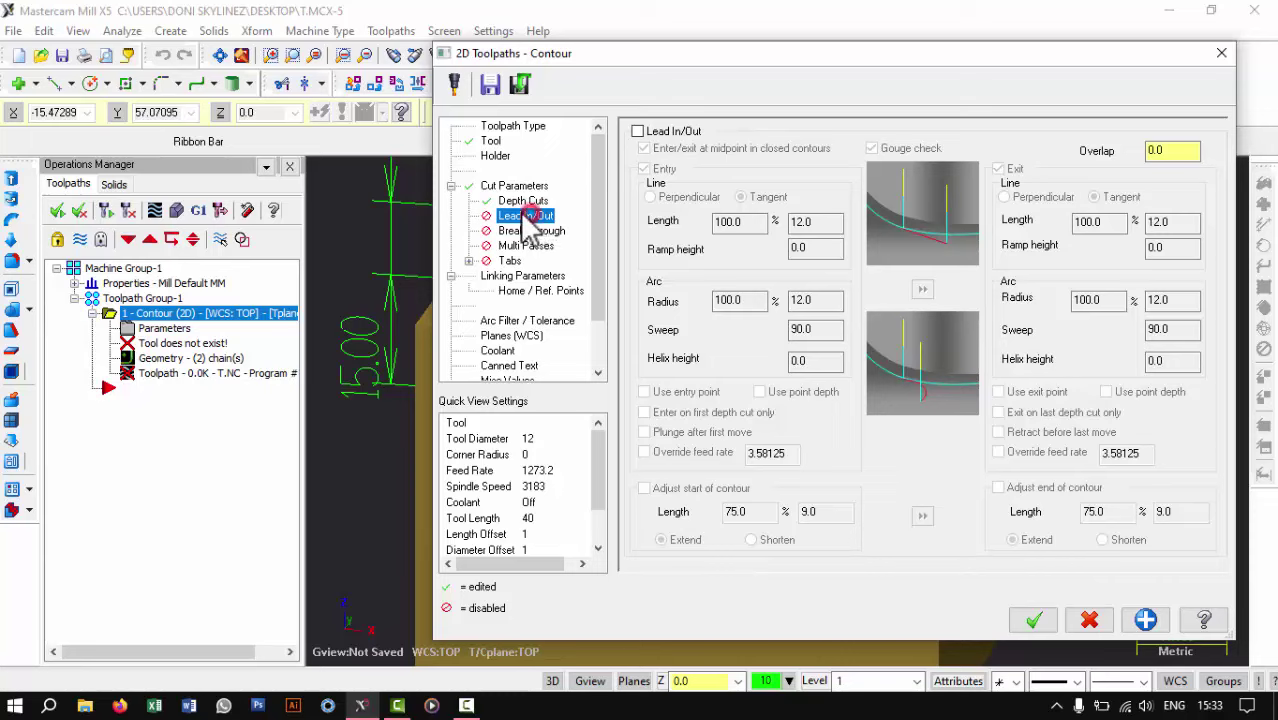
click(637, 131)
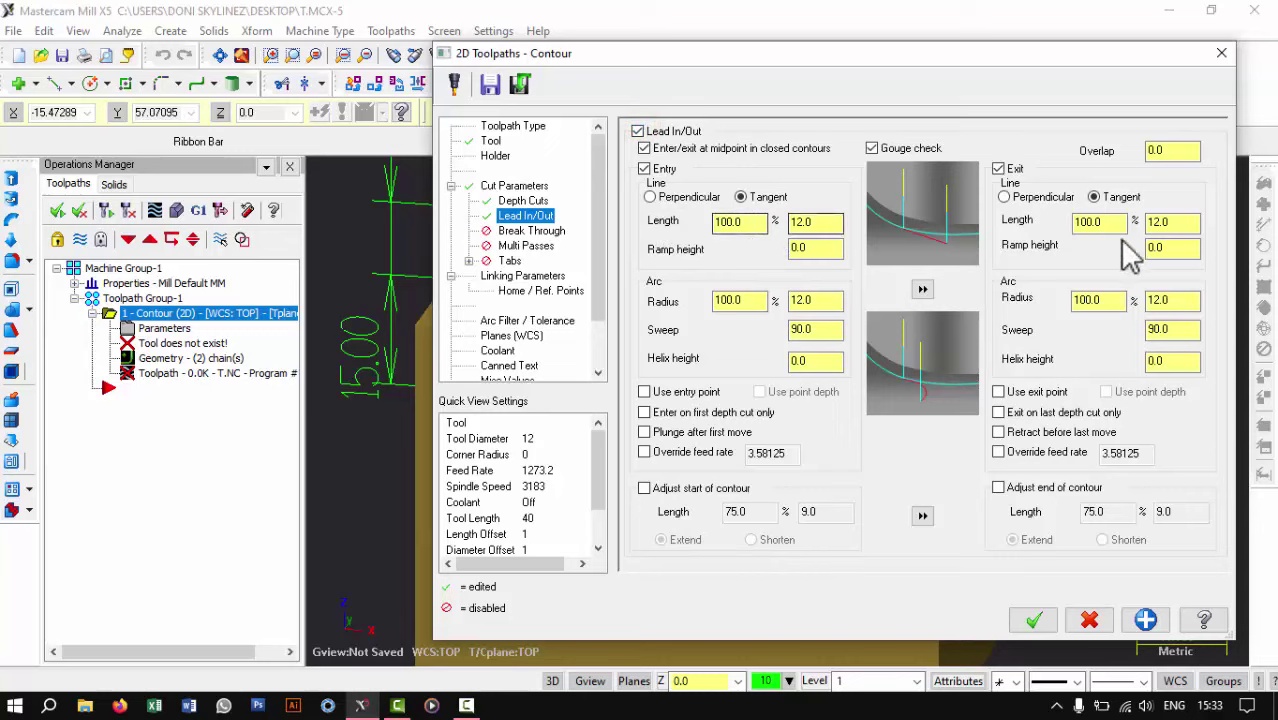
click(922, 290)
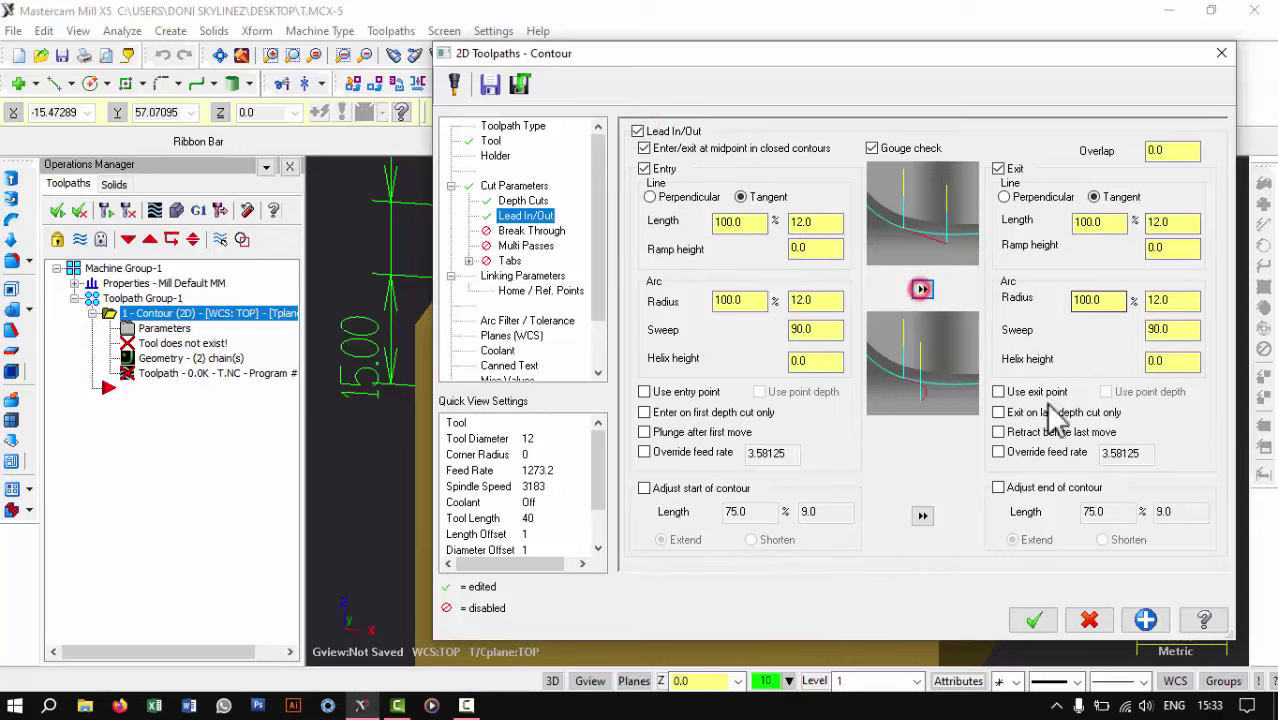
click(520, 231)
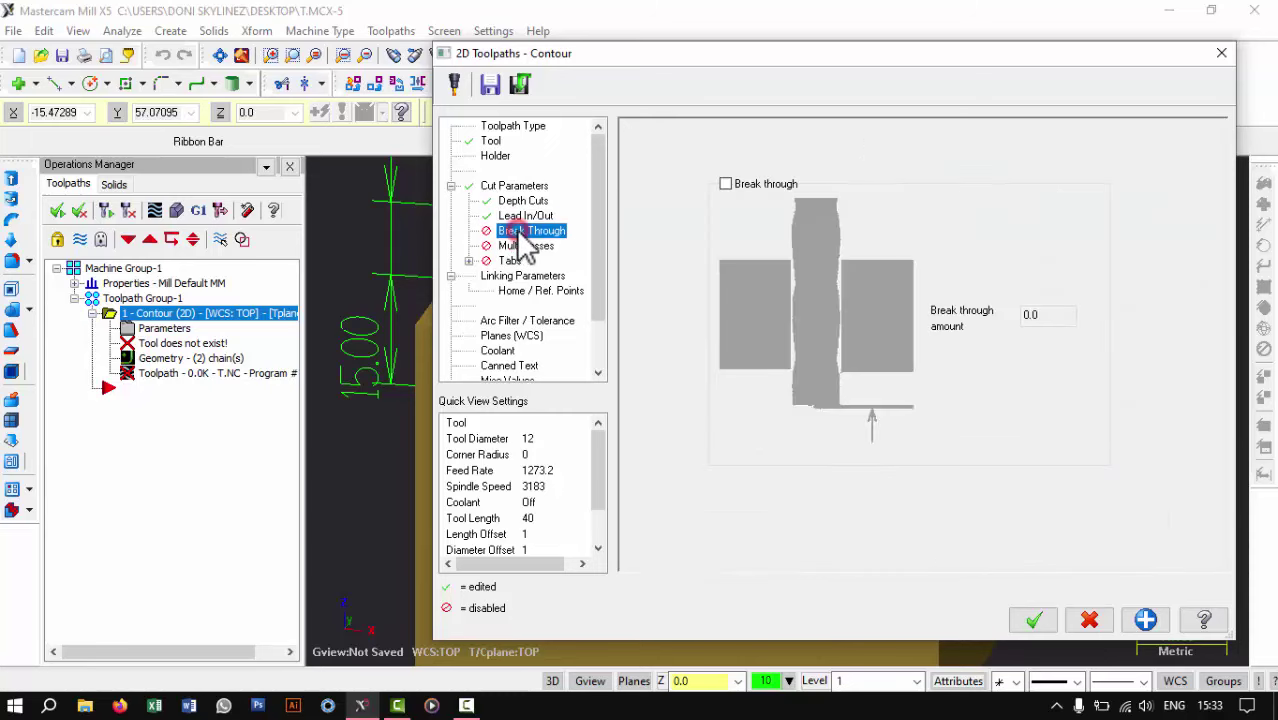
click(520, 246)
click(518, 261)
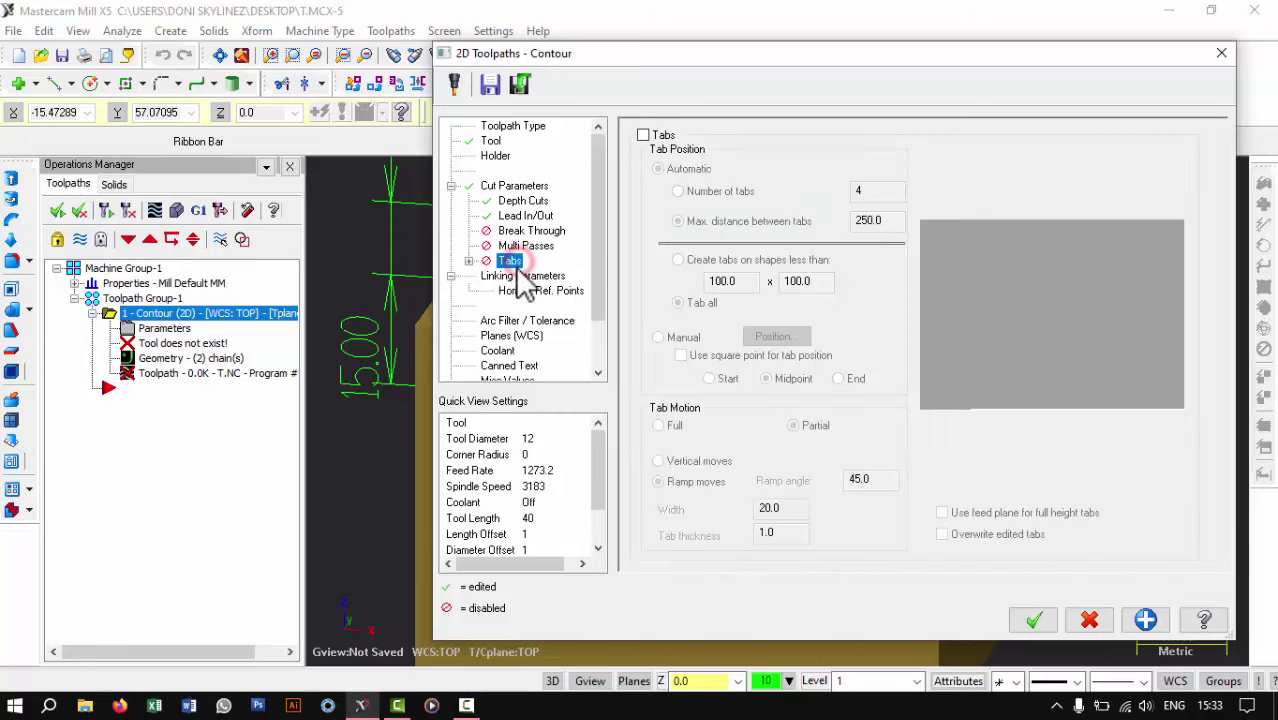
click(520, 276)
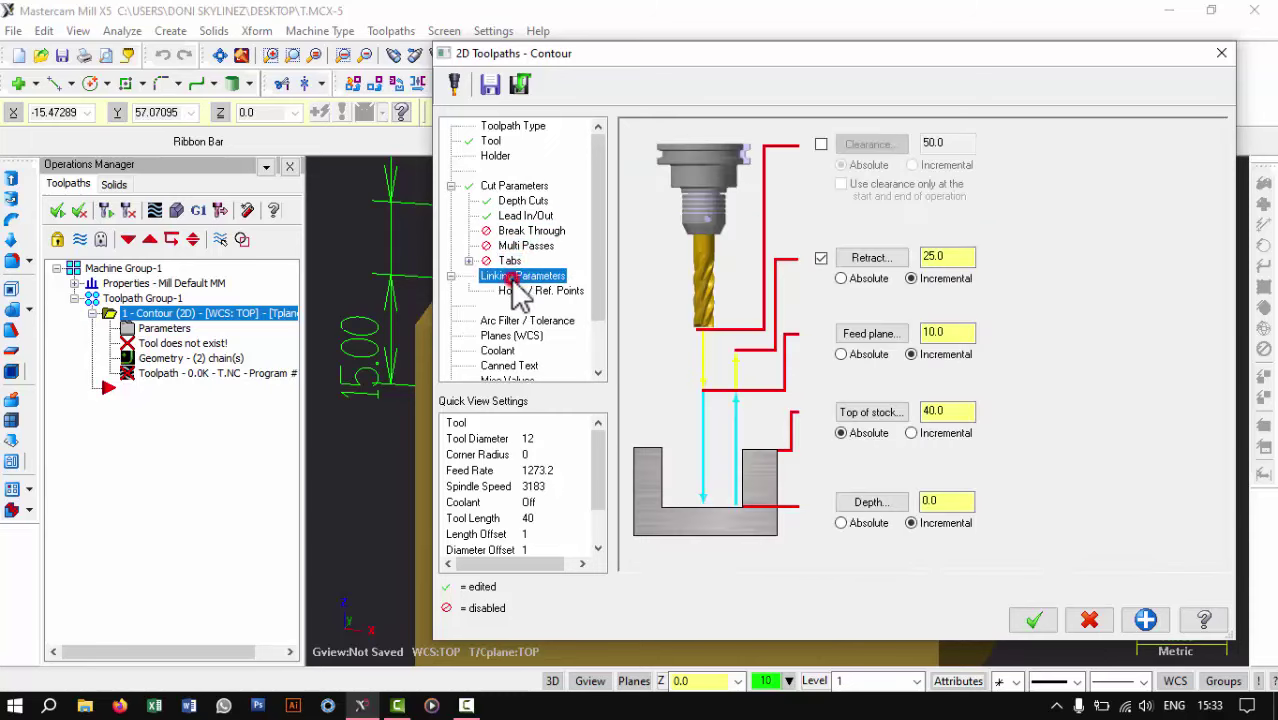
Set feed plane 5.0, top of stock from the block top, depth -1, and generate the contour
double_click(952, 332)
text(5)
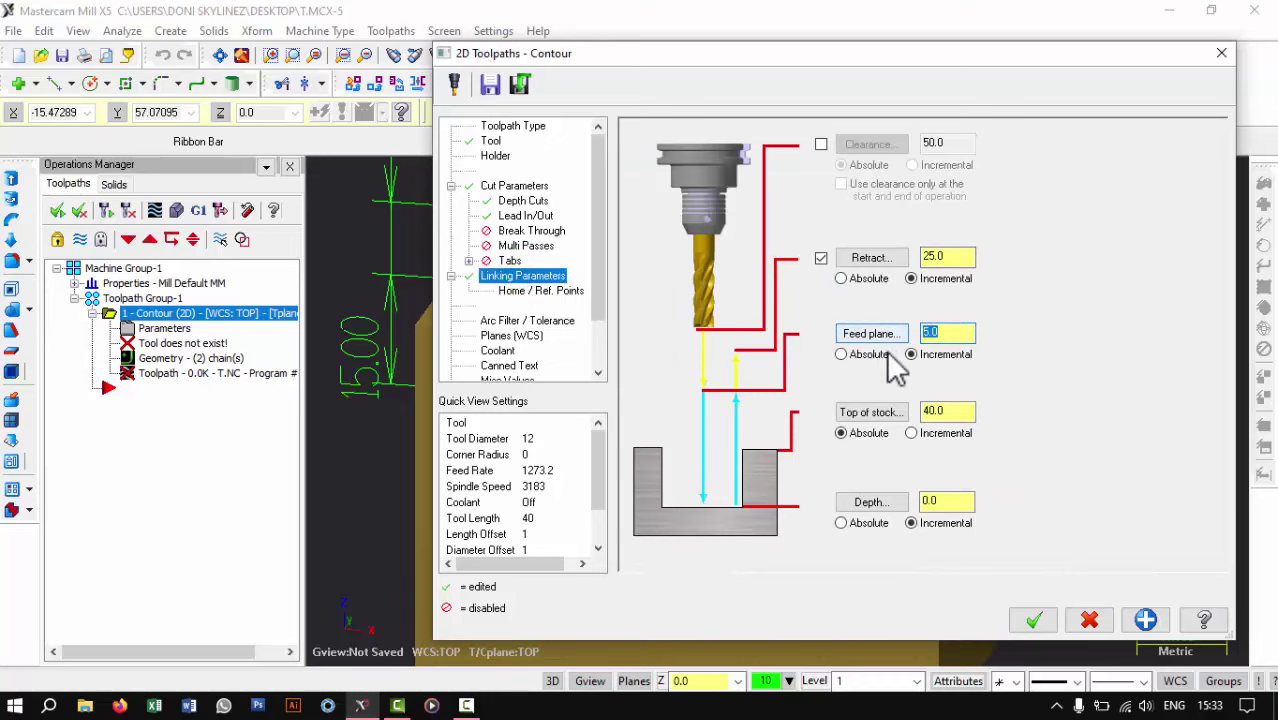
click(874, 412)
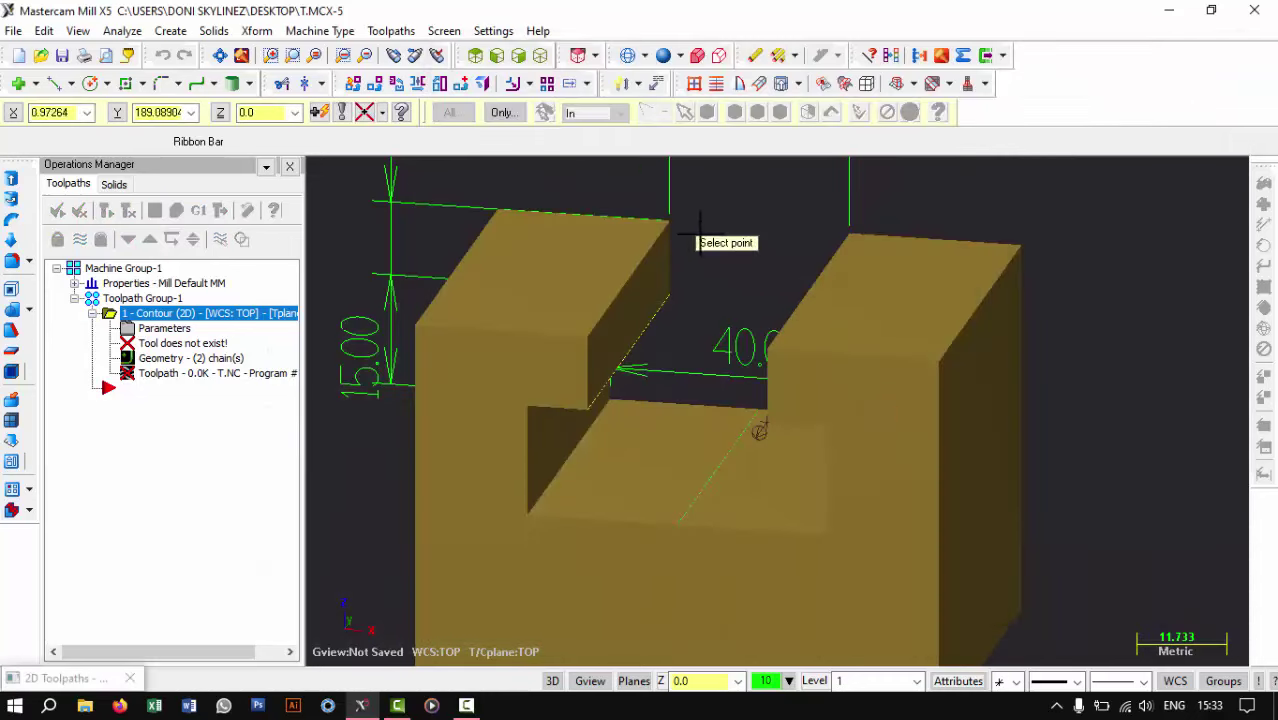
click(669, 221)
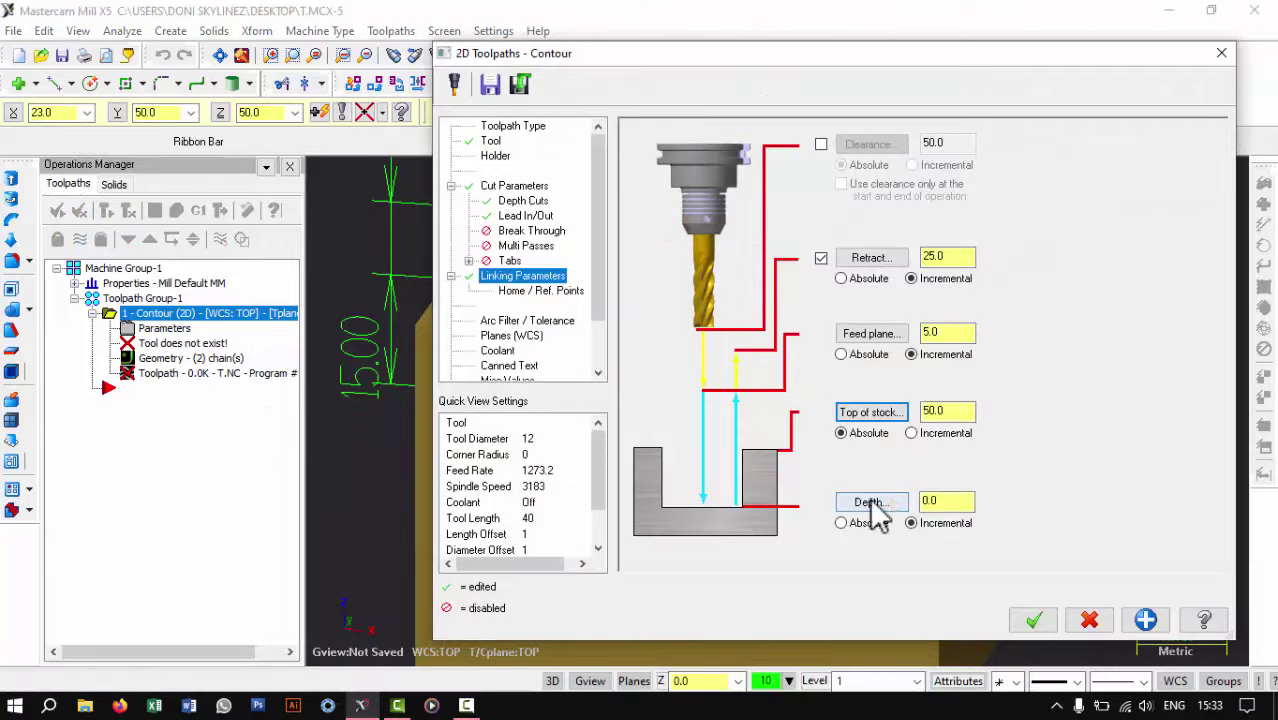
click(872, 506)
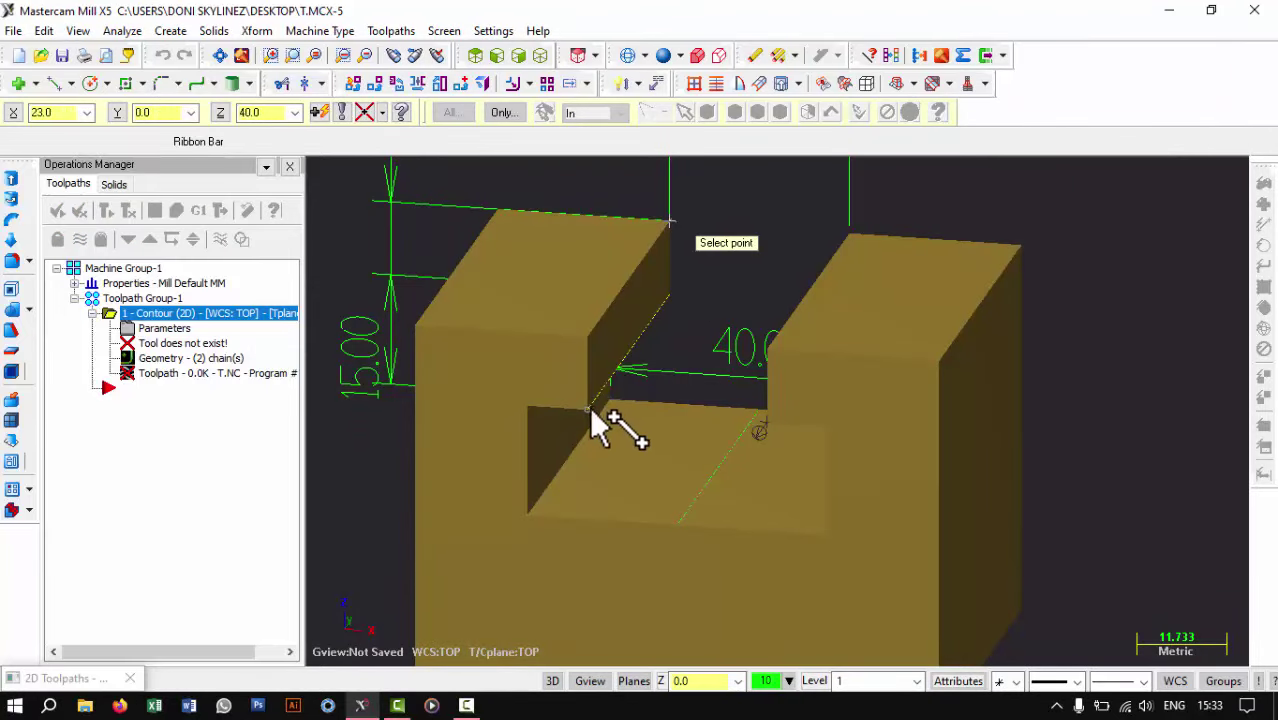
click(593, 410)
double_click(932, 500)
text(-1)
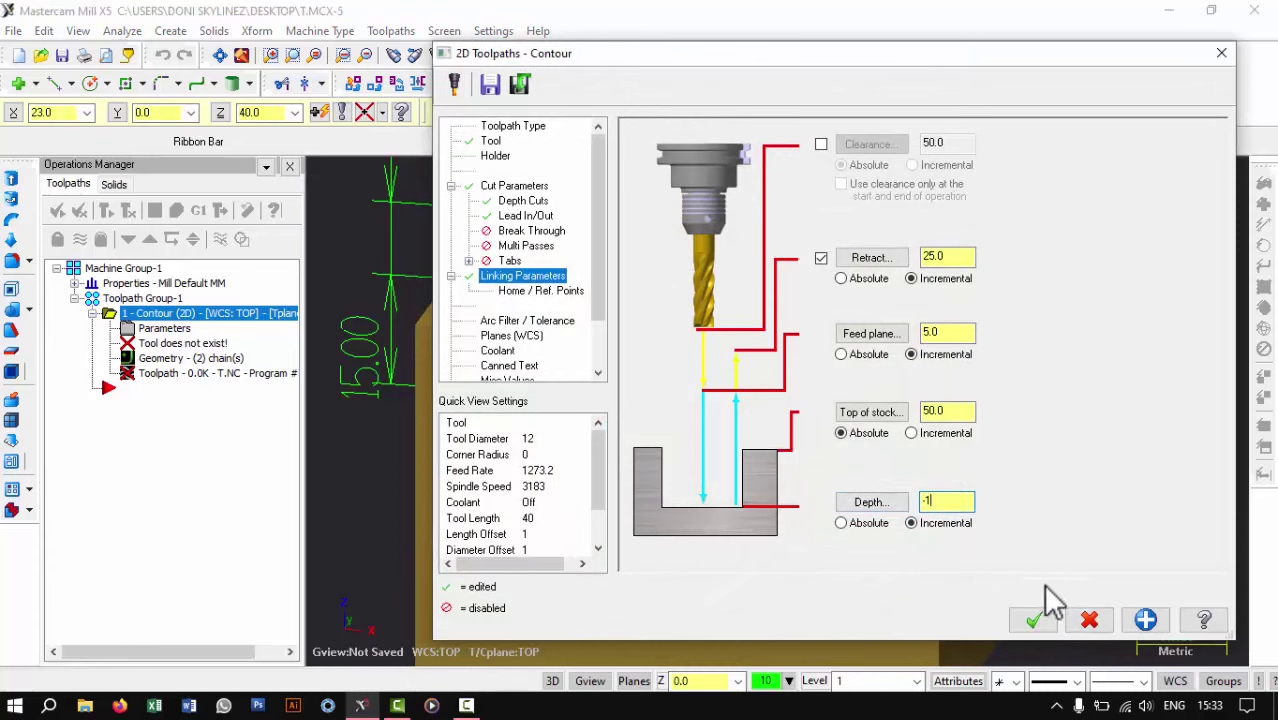
click(1035, 620)
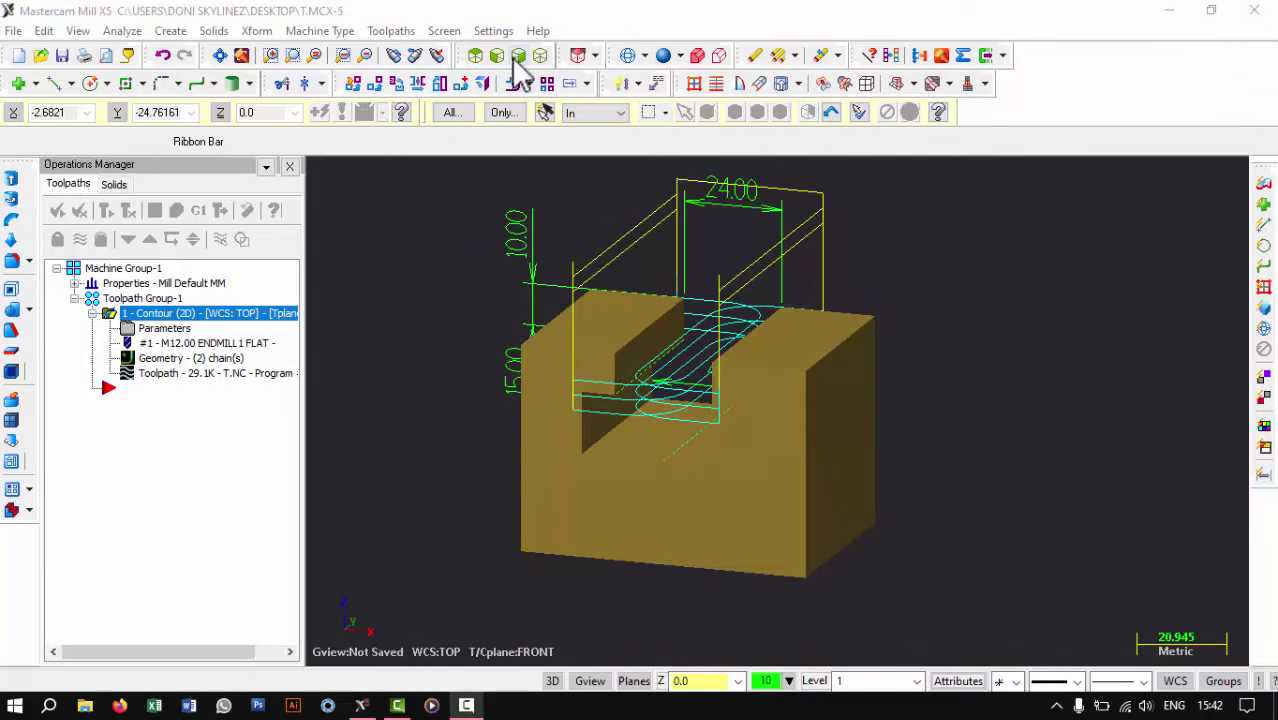
Switch to Top view and start a second Contour toolpath
click(476, 55)
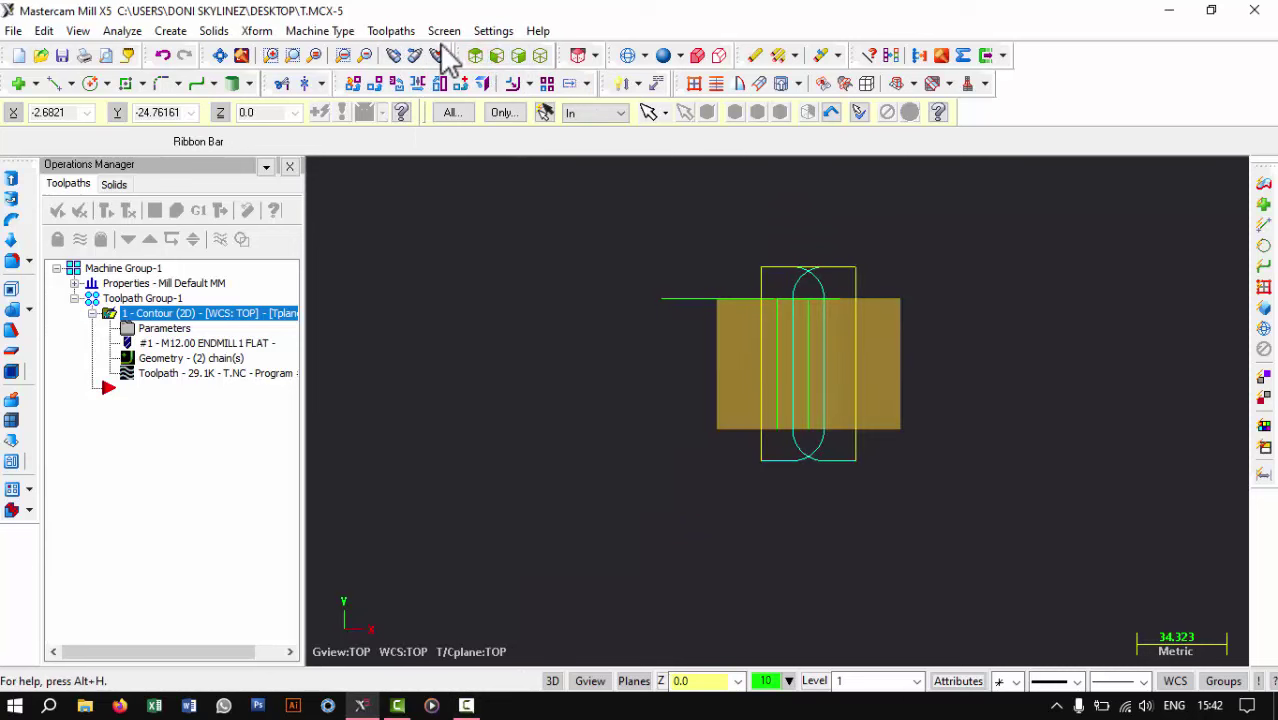
click(391, 31)
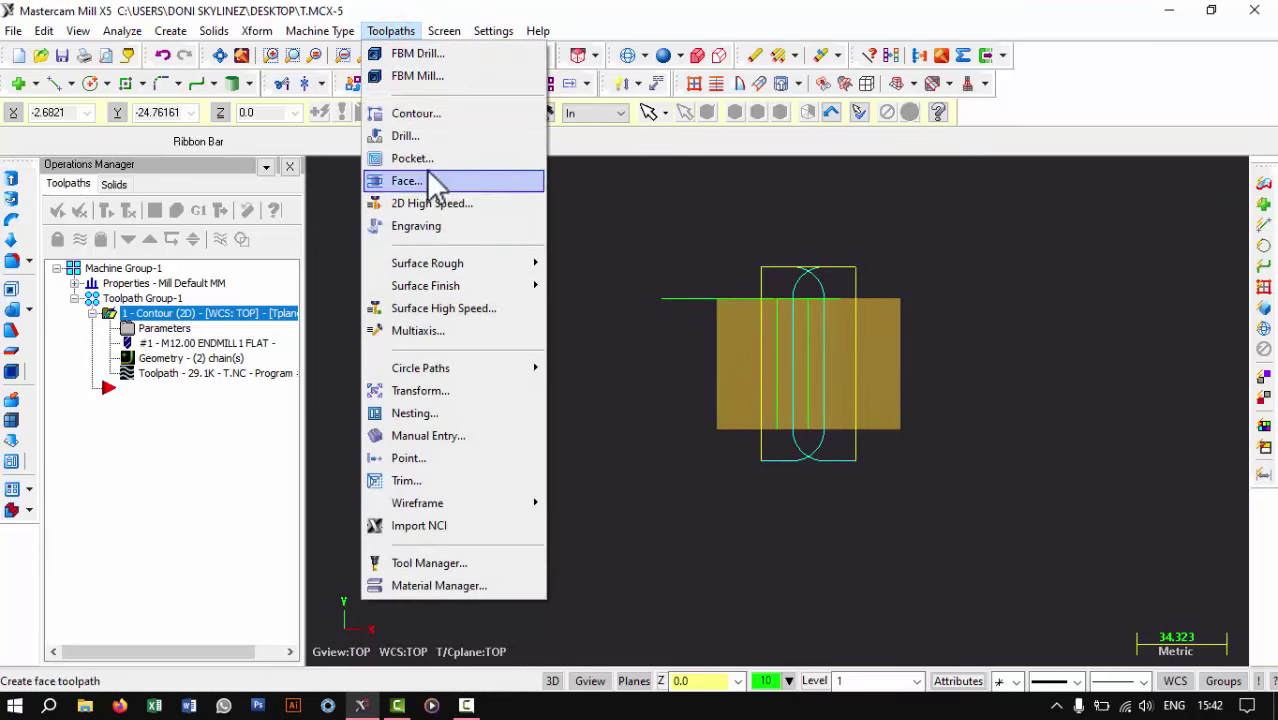
click(412, 113)
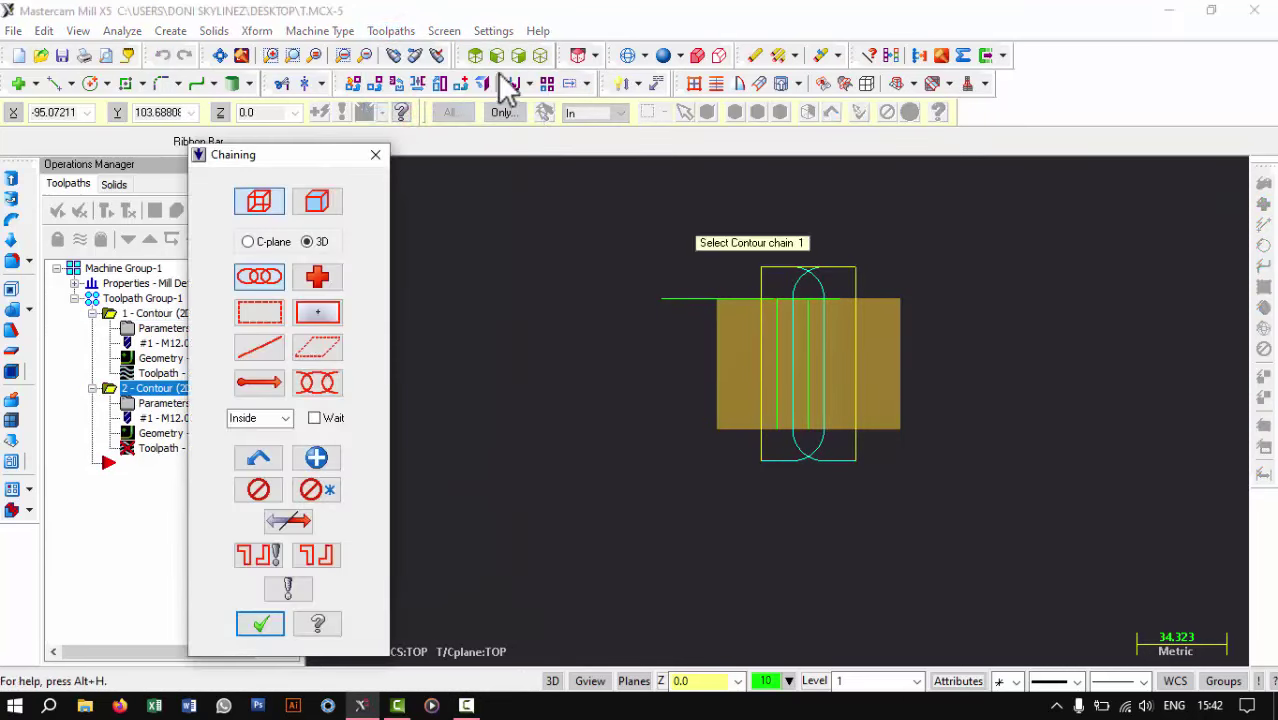
In isometric view, hide the first contour operation's toolpath display
click(541, 55)
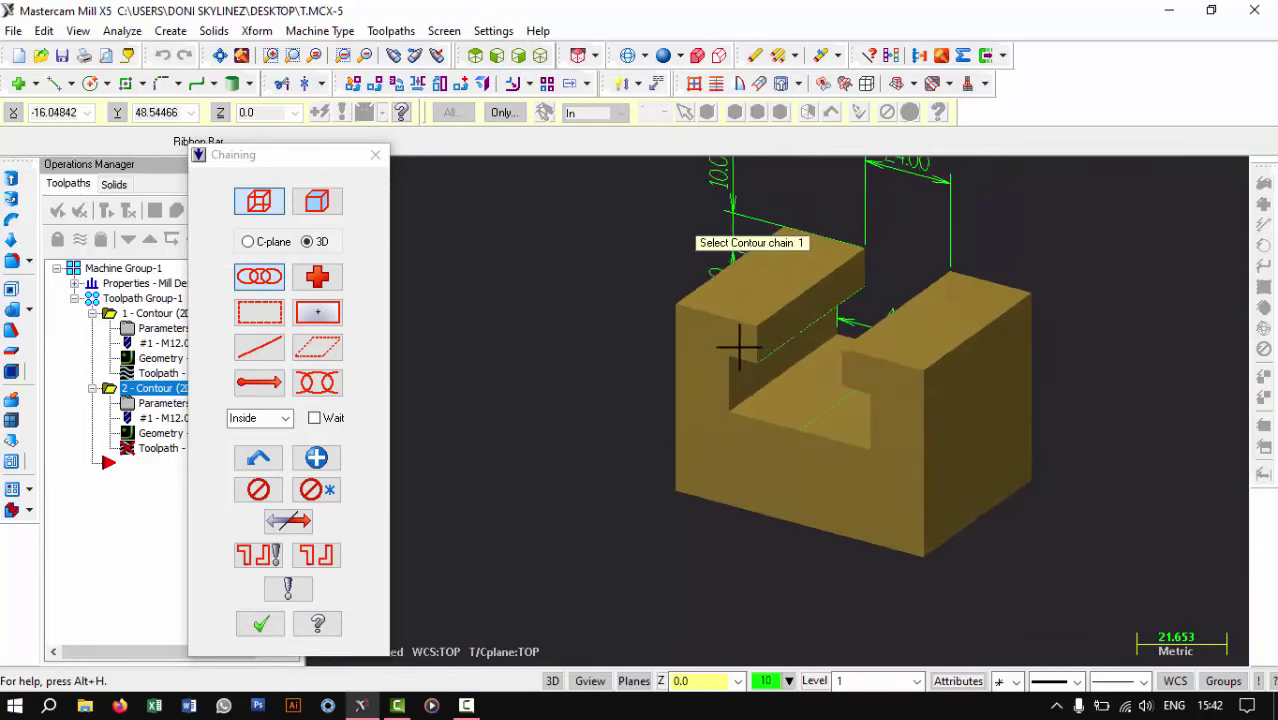
click(60, 239)
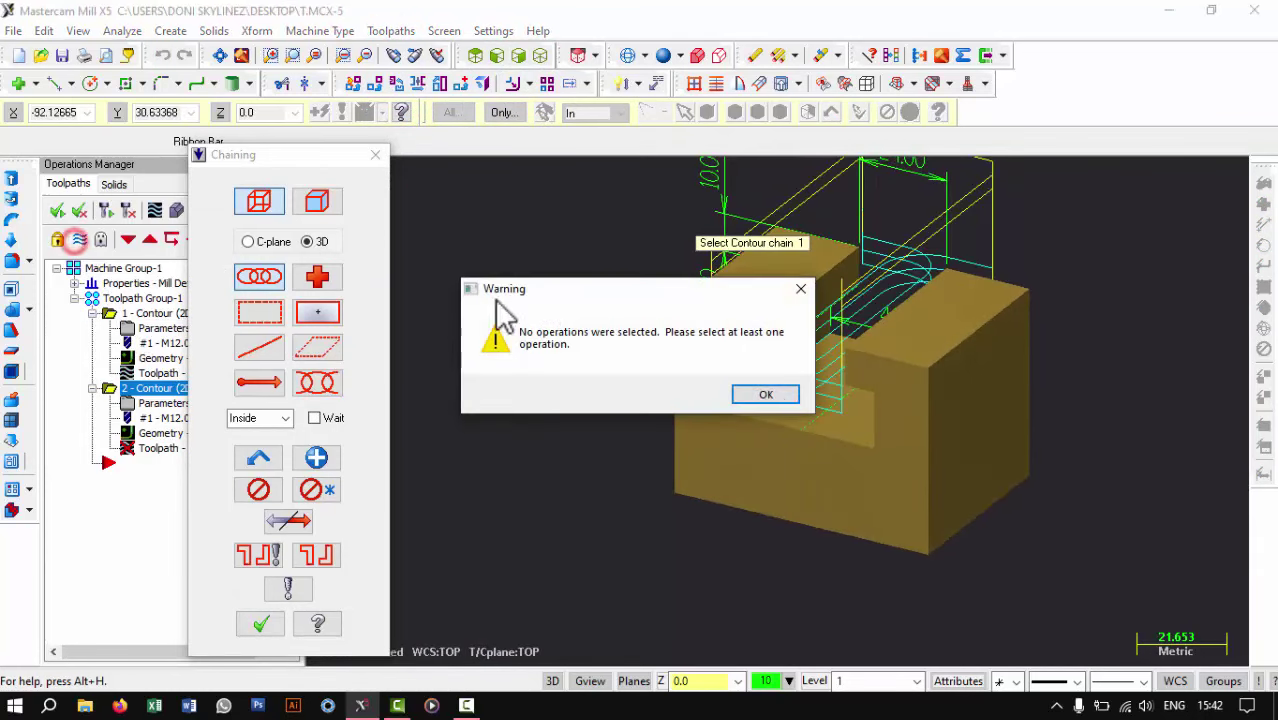
click(782, 389)
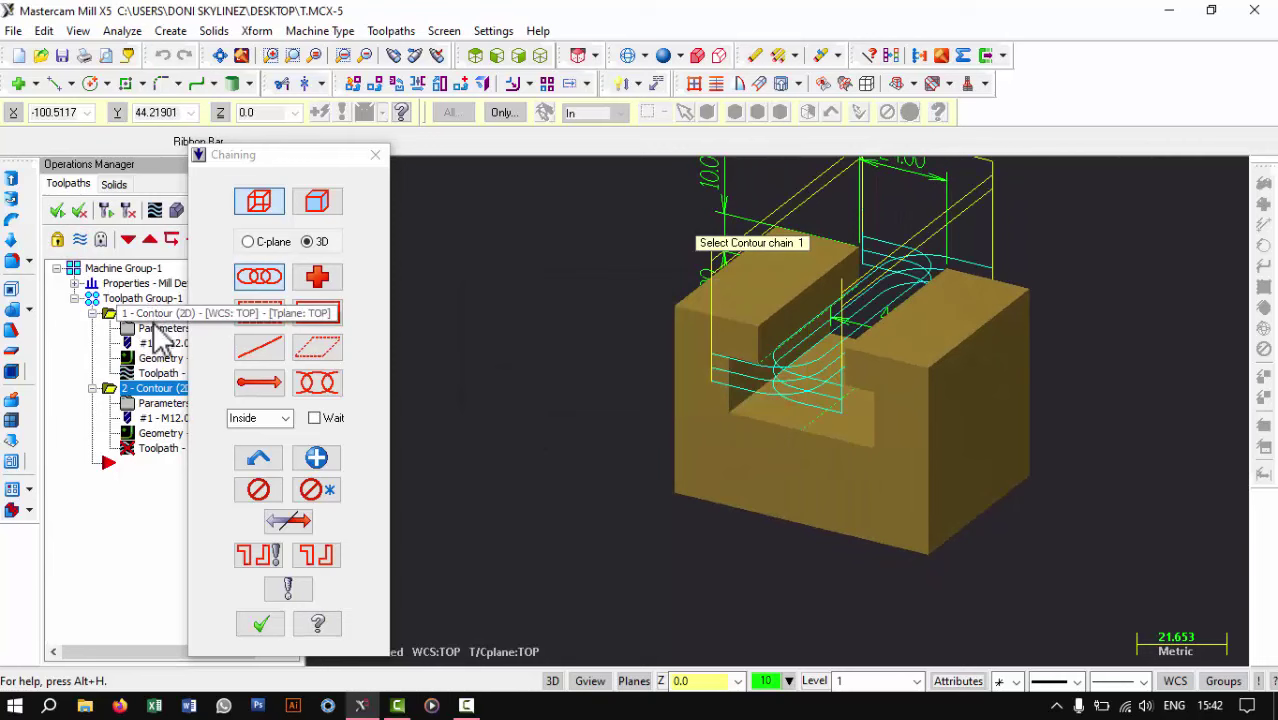
click(145, 313)
click(78, 240)
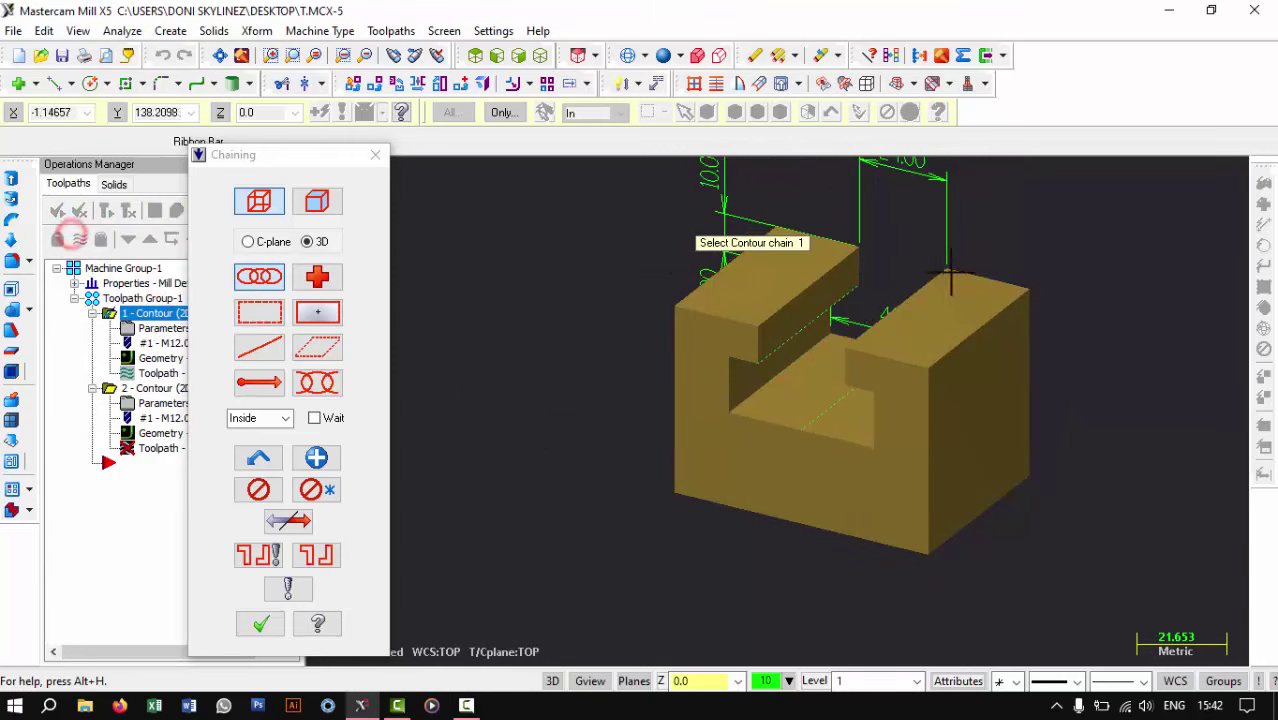
Chain the slot's undercut edges and confirm the chain selection
scroll(812, 320, up, 3)
scroll(768, 305, up, 2)
scroll(765, 296, up, 1)
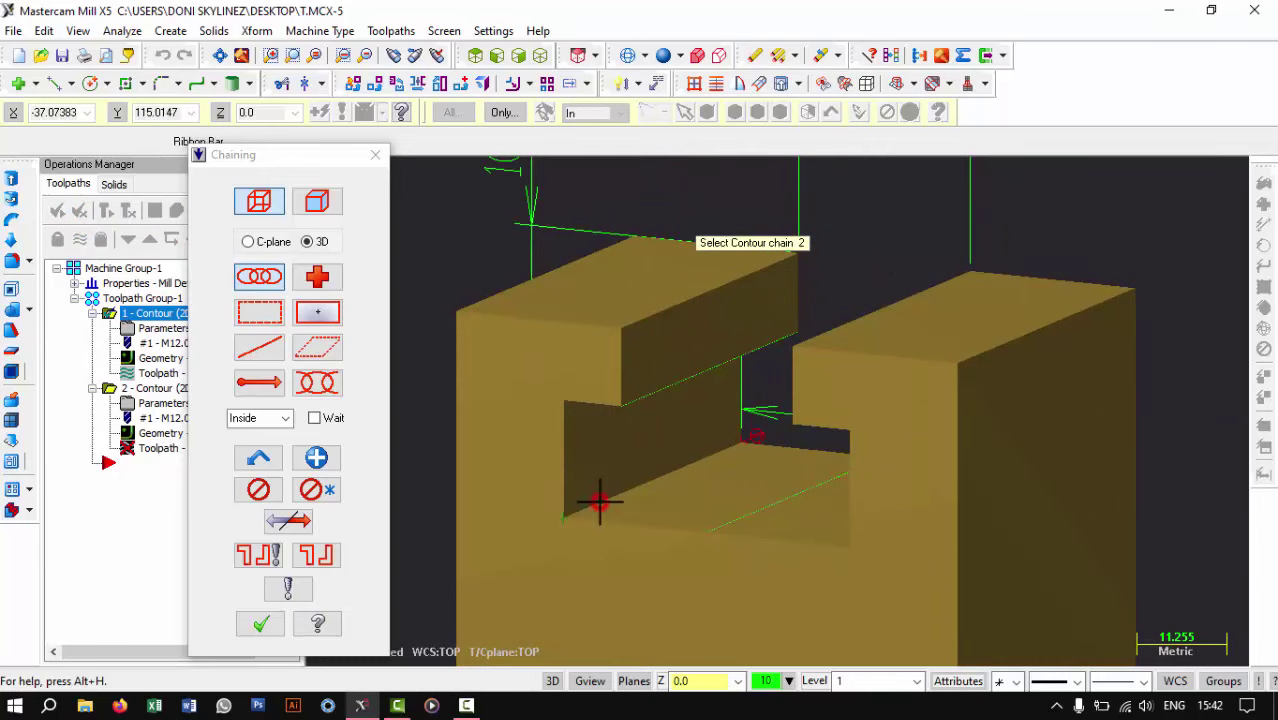
mouse_move(850, 474)
middle_down()
mouse_move(742, 479)
mouse_move(893, 459)
middle_up()
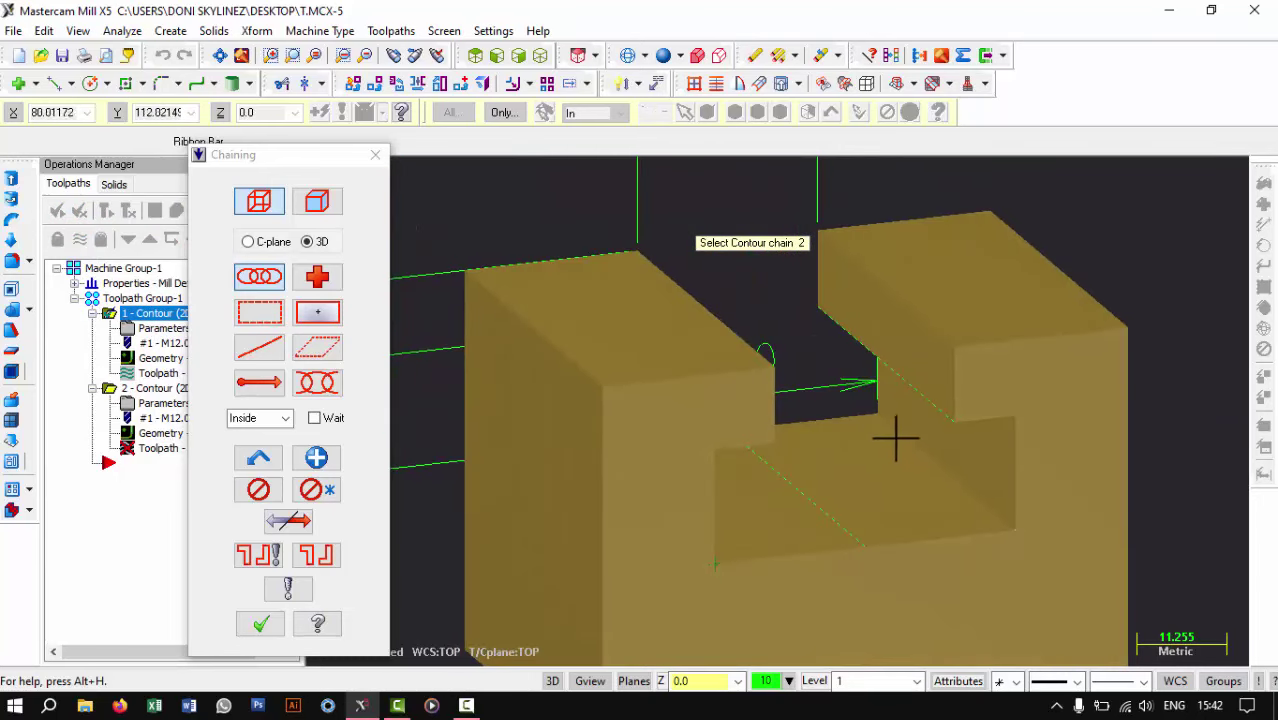
click(896, 437)
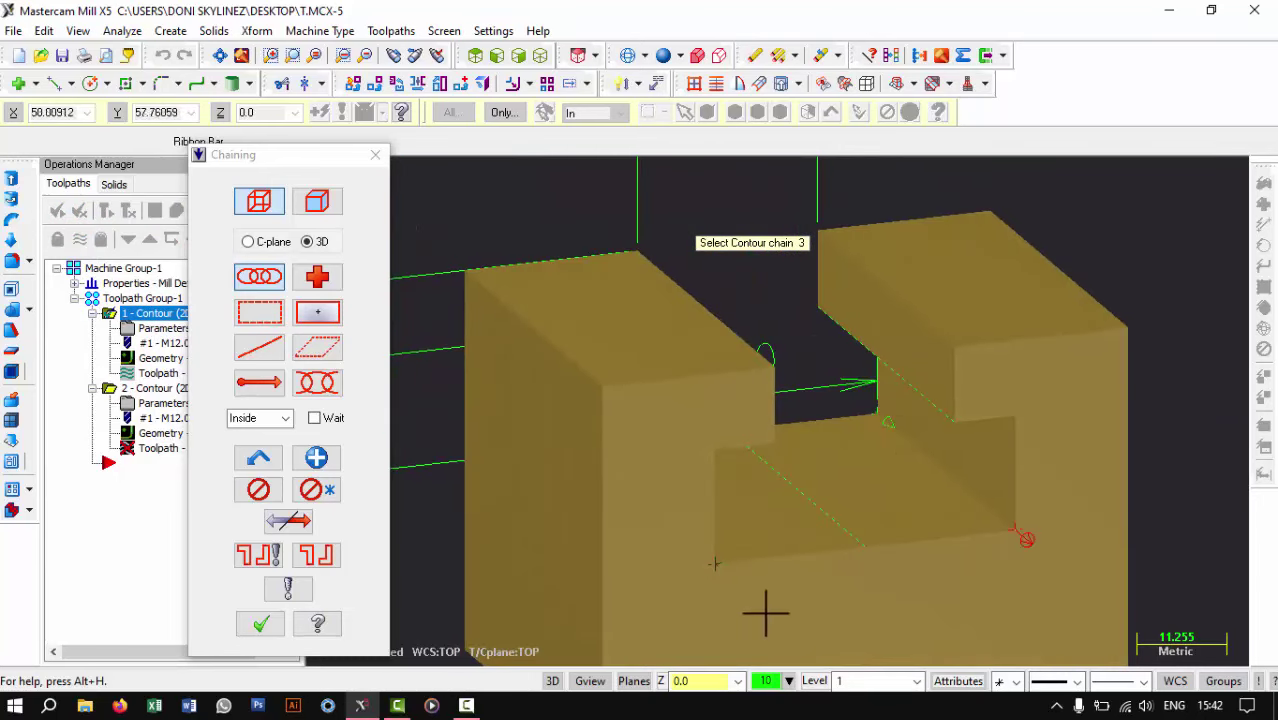
click(270, 625)
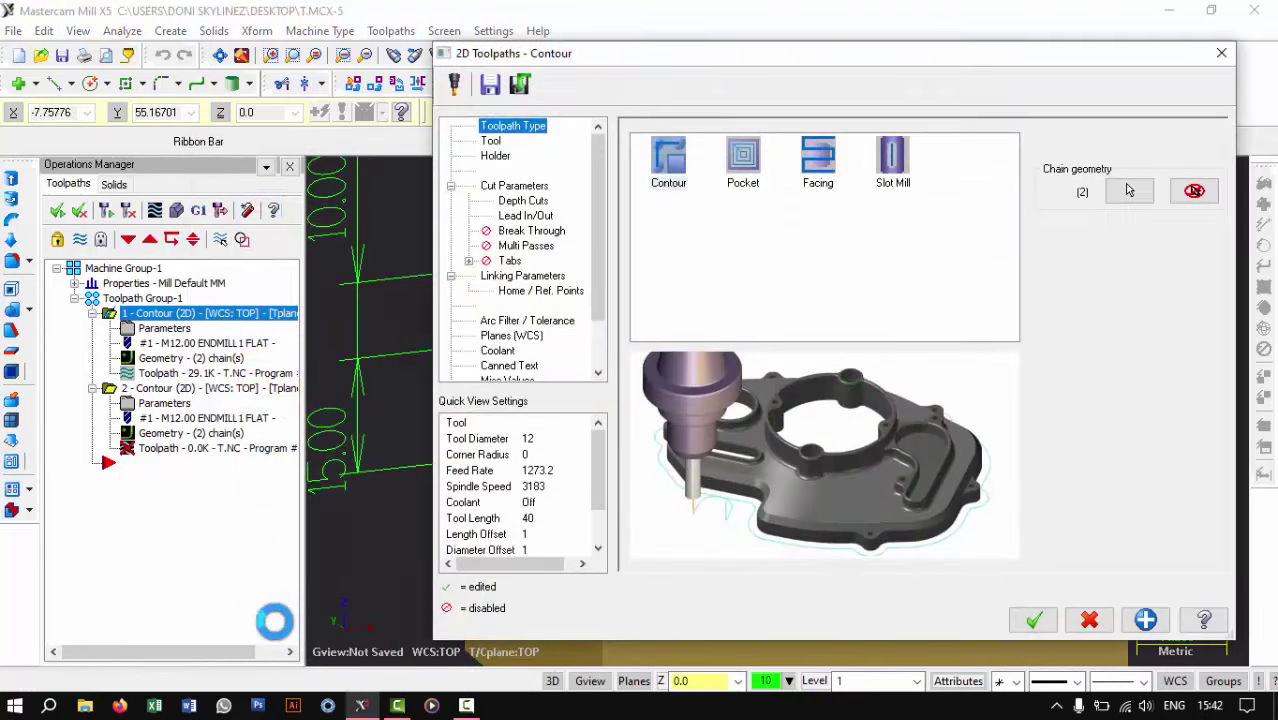
Create a new slot mill with a 30 mm cutter diameter
click(490, 140)
right_click(760, 262)
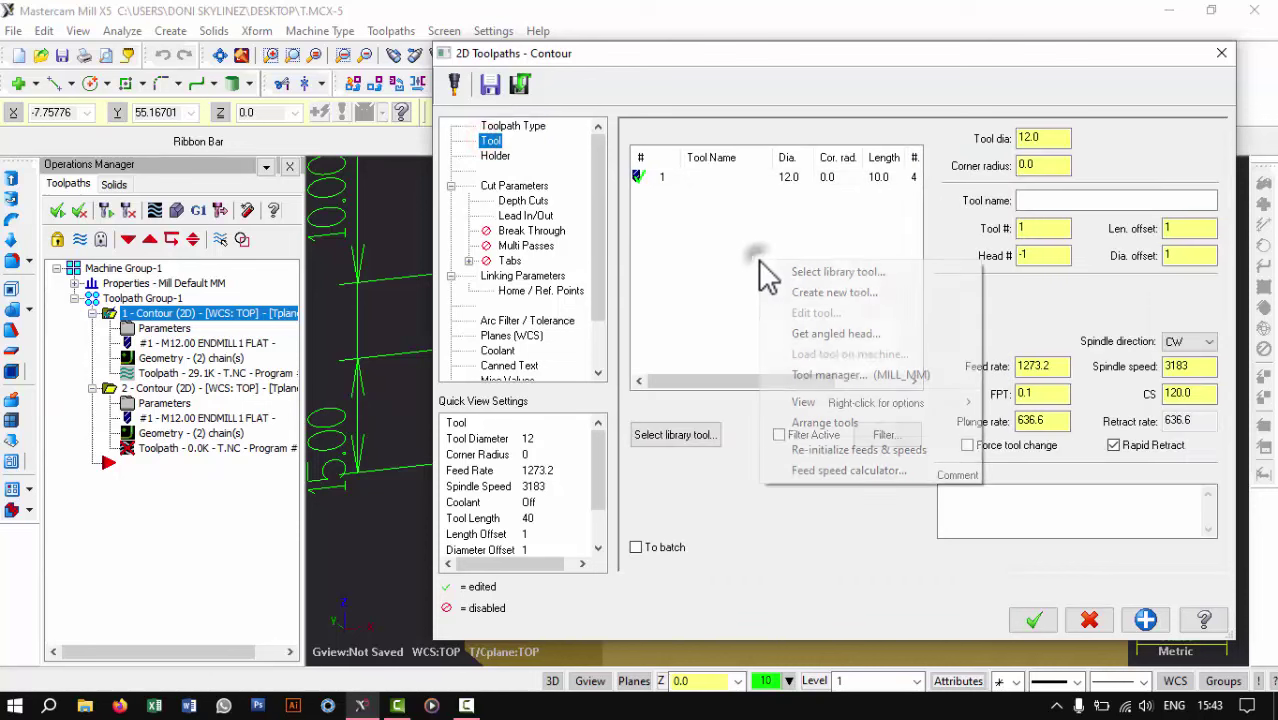
click(825, 292)
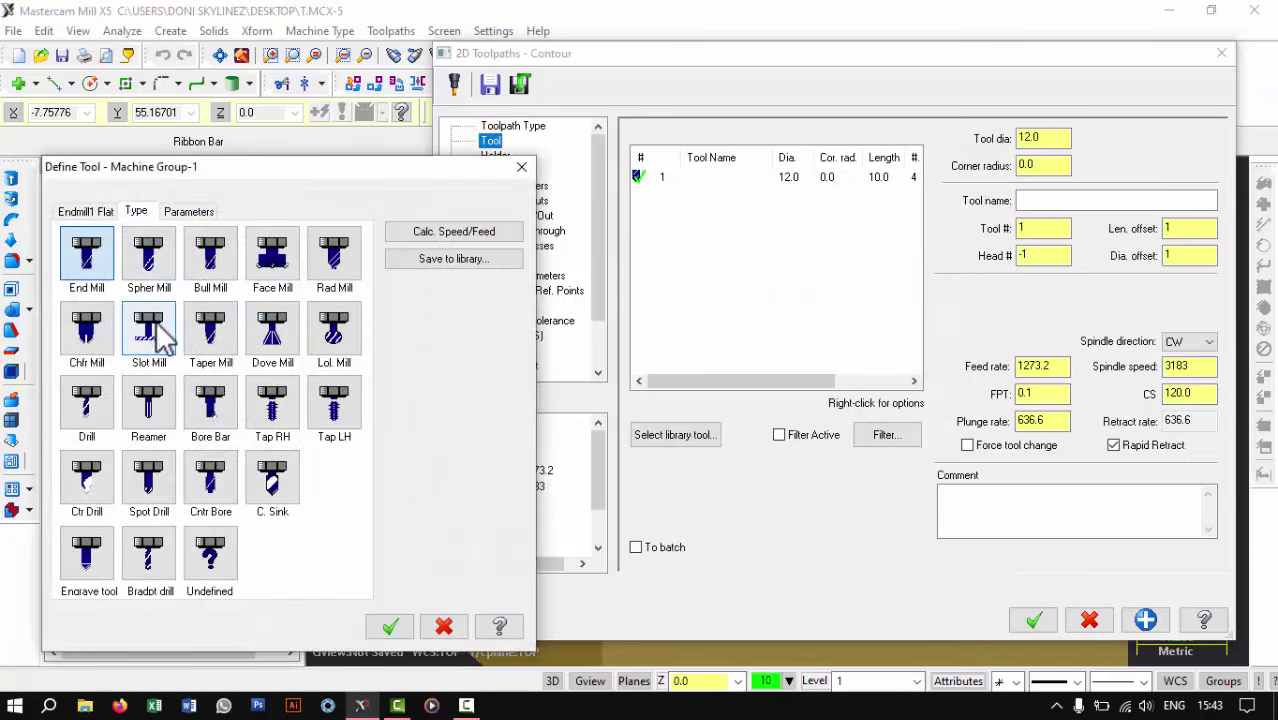
click(155, 333)
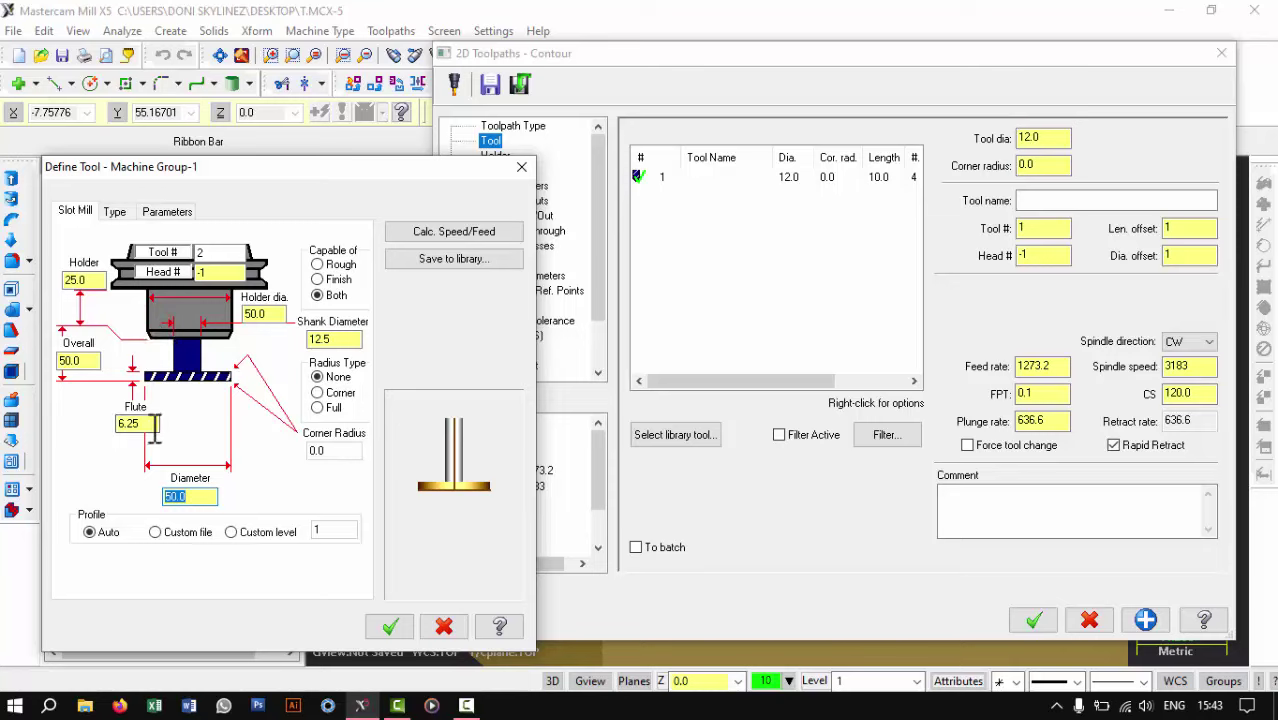
drag(150, 425, 66, 426)
text(10)
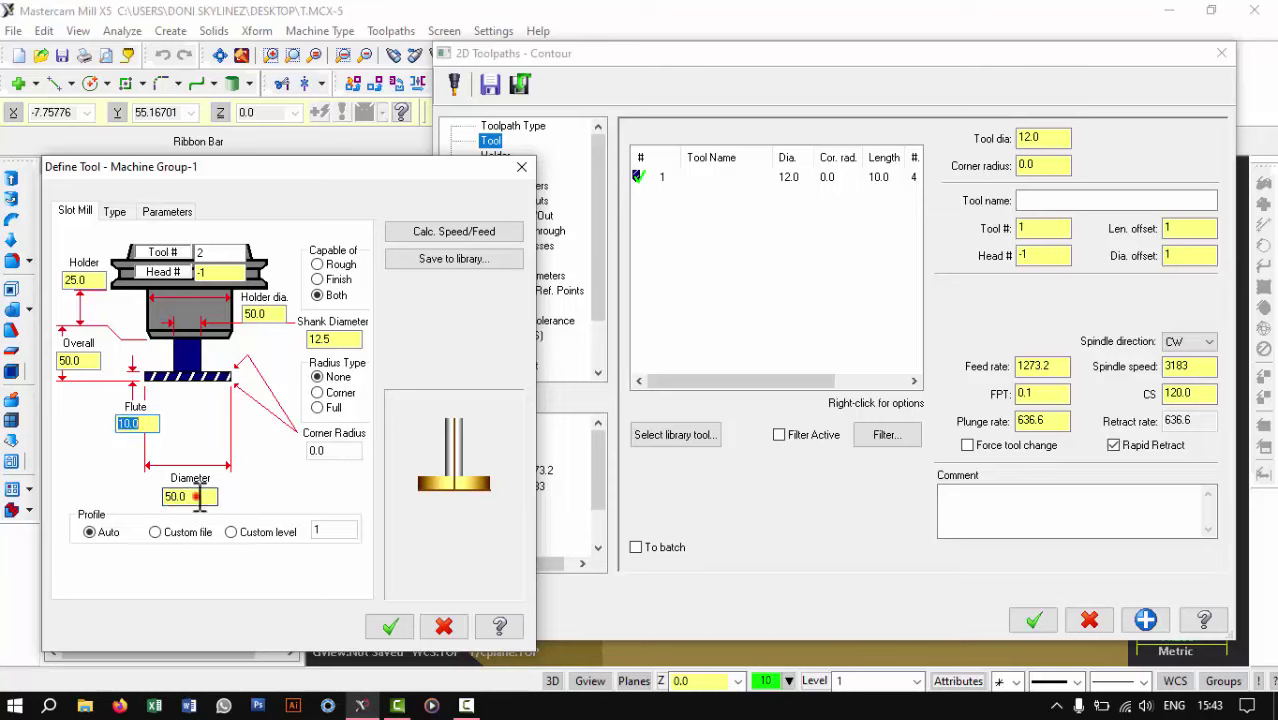
drag(199, 498, 121, 517)
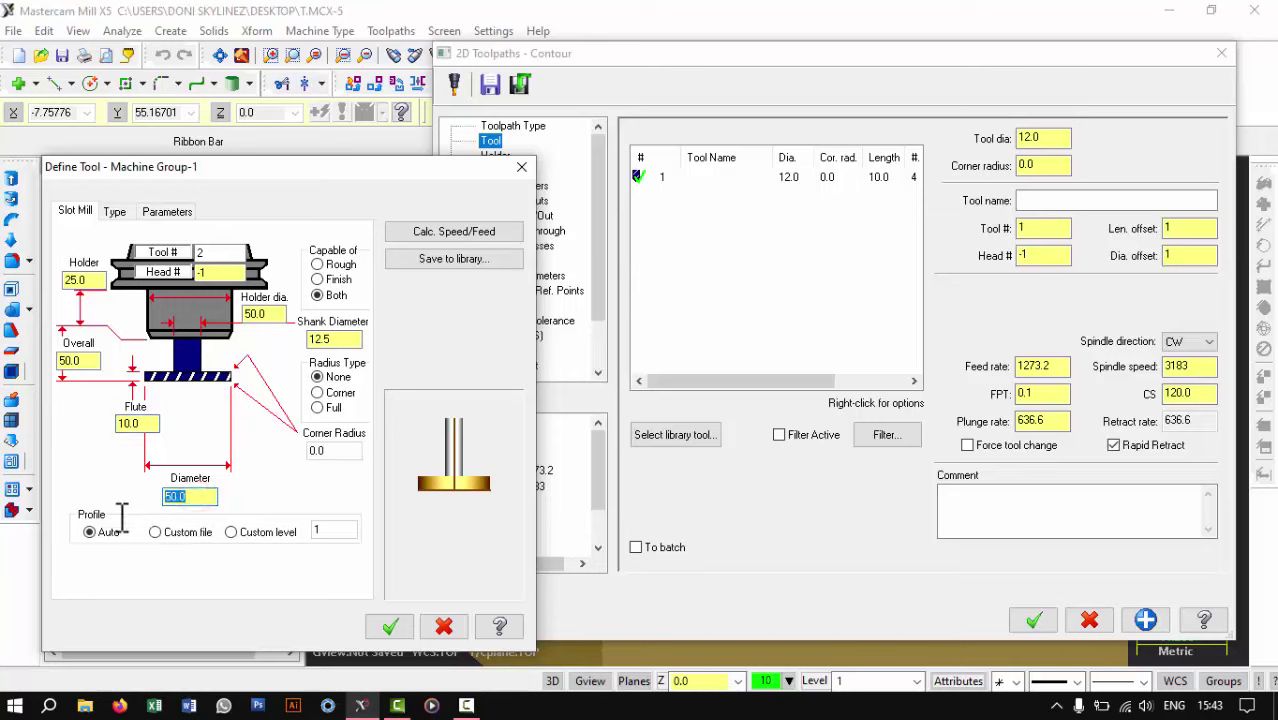
text(30)
key(Return)
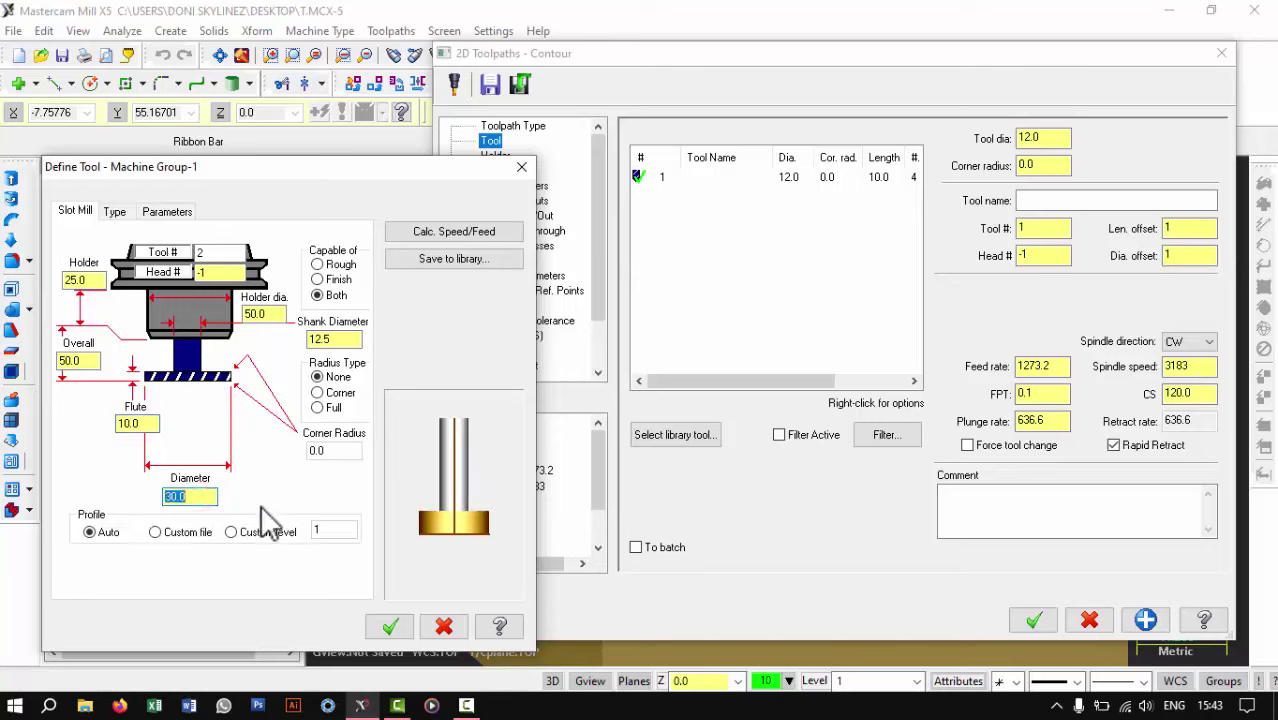
Give the slot mill an 8 mm shank and 40 mm overall length, and add it as tool #2
drag(350, 339, 285, 337)
text(8)
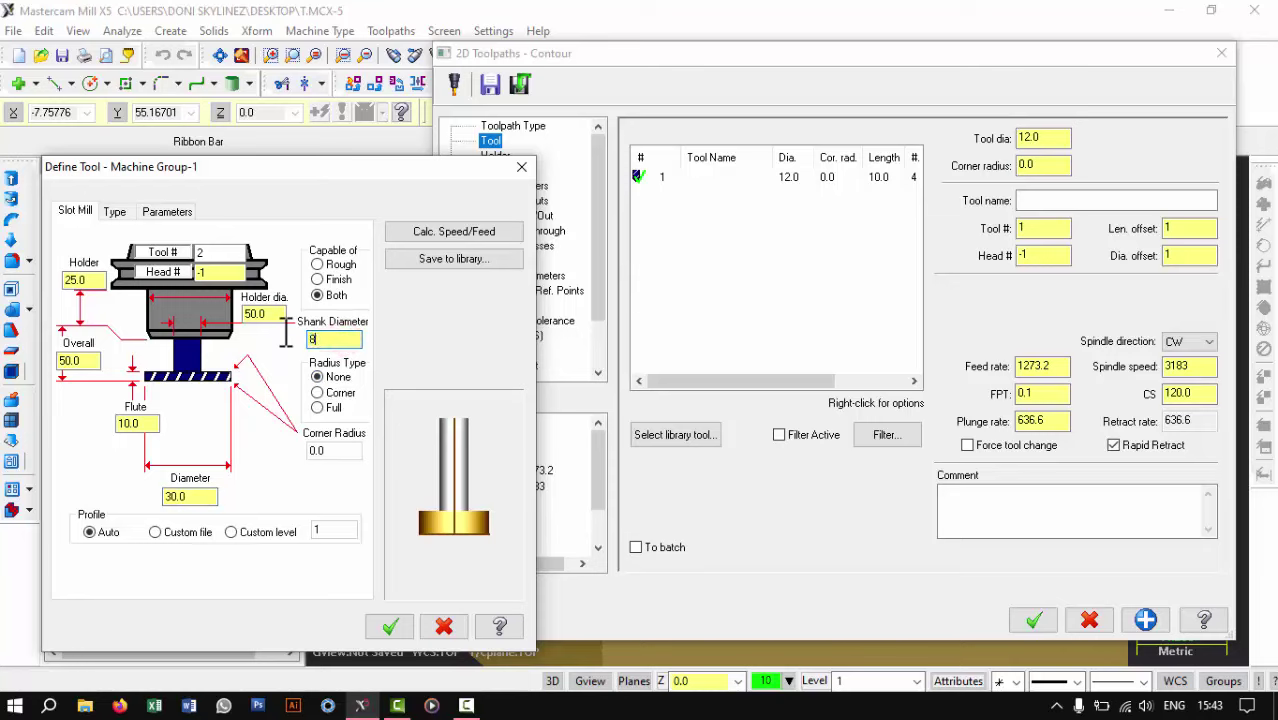
key(Return)
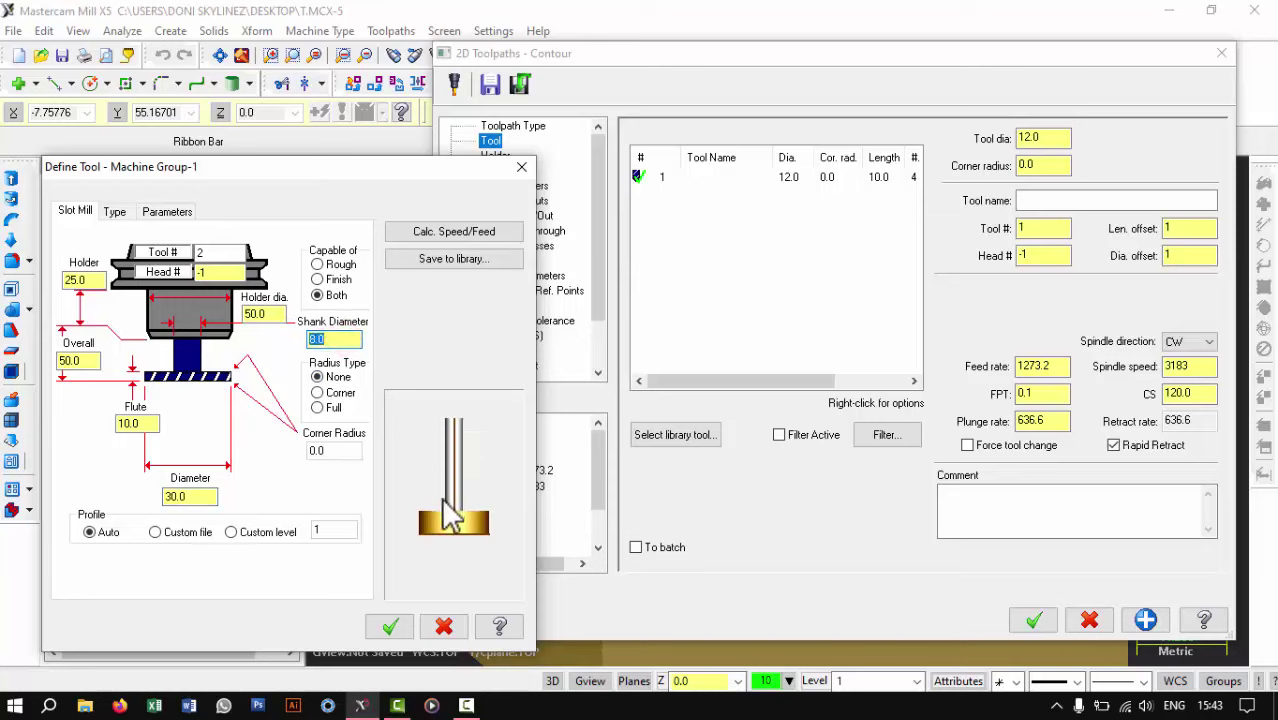
drag(86, 362, 38, 356)
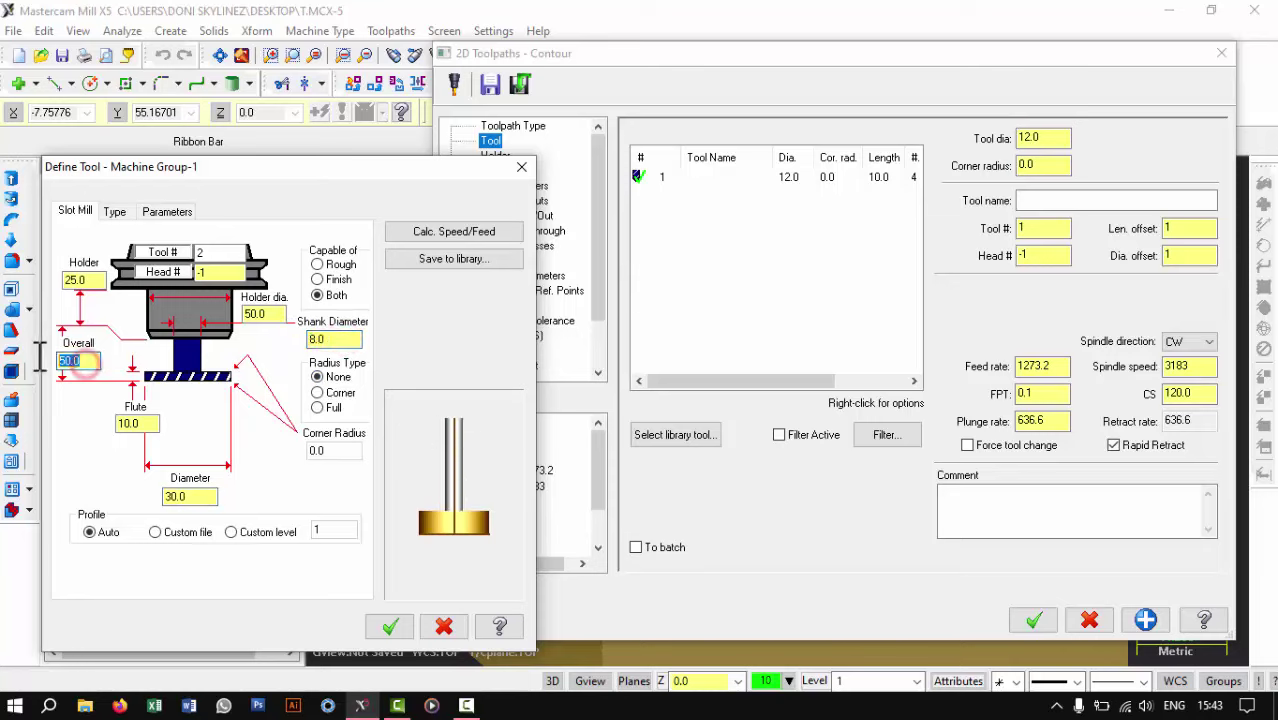
text(40)
key(Return)
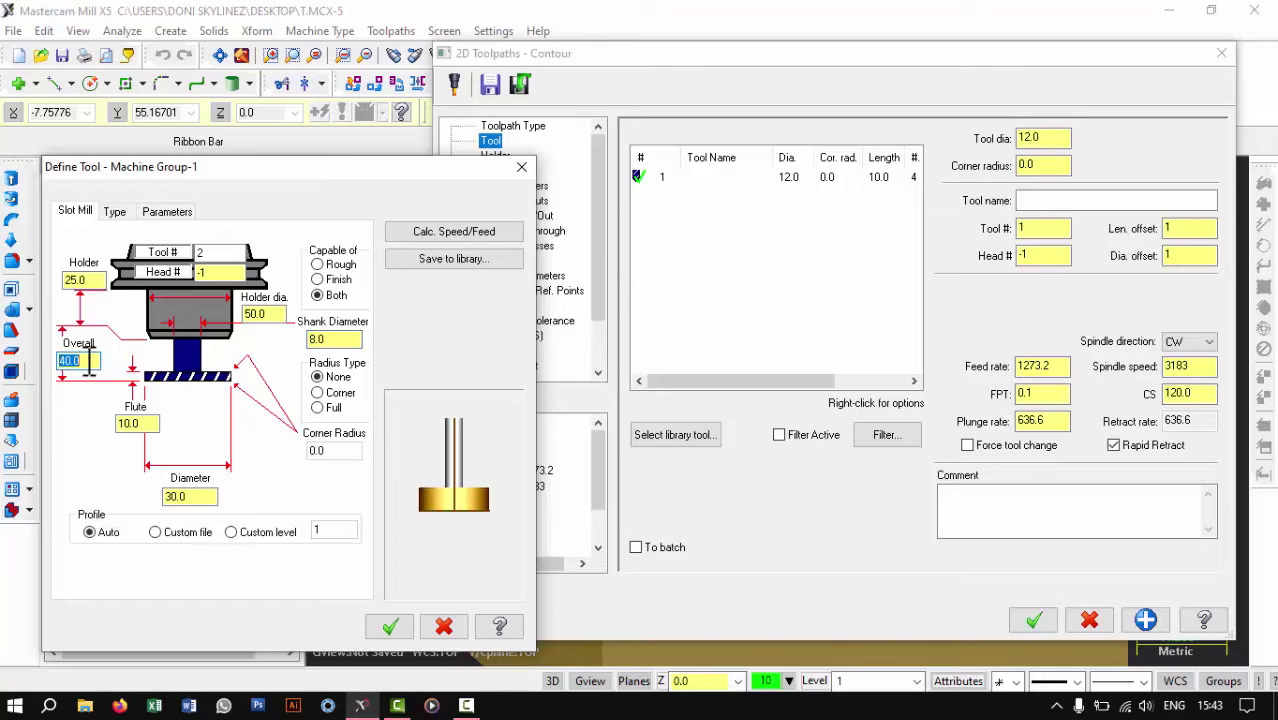
click(431, 232)
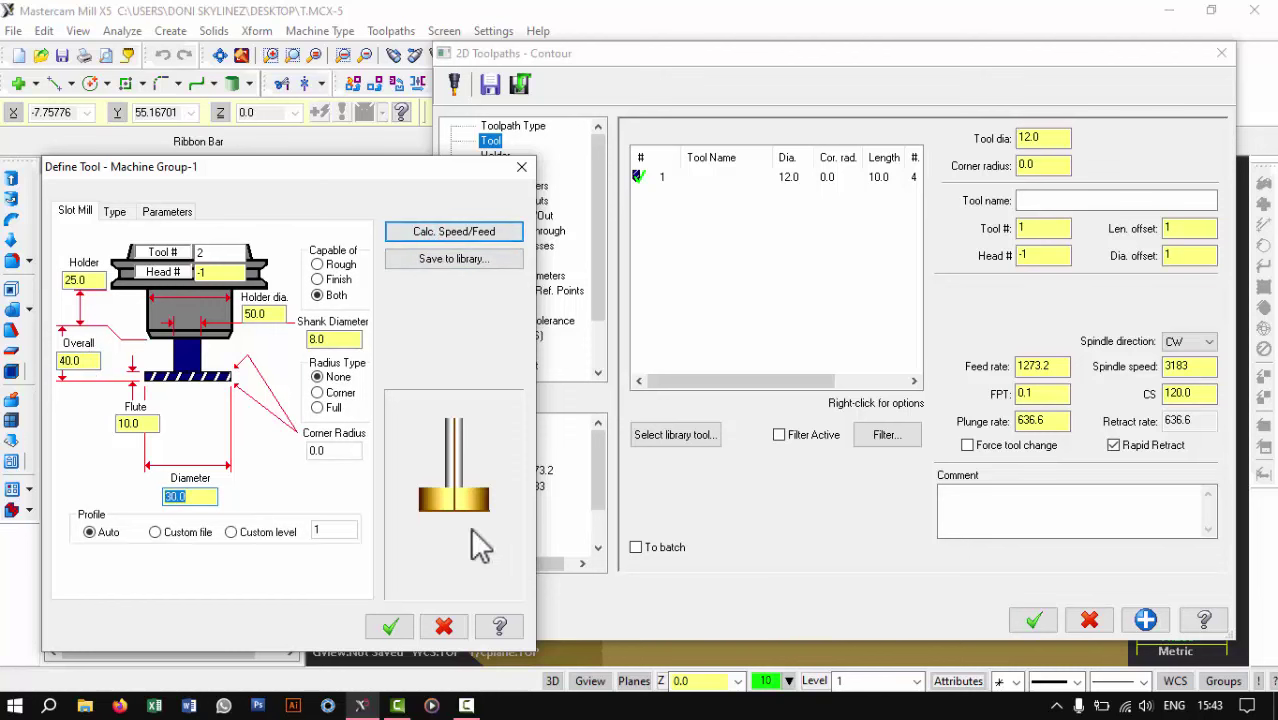
click(375, 624)
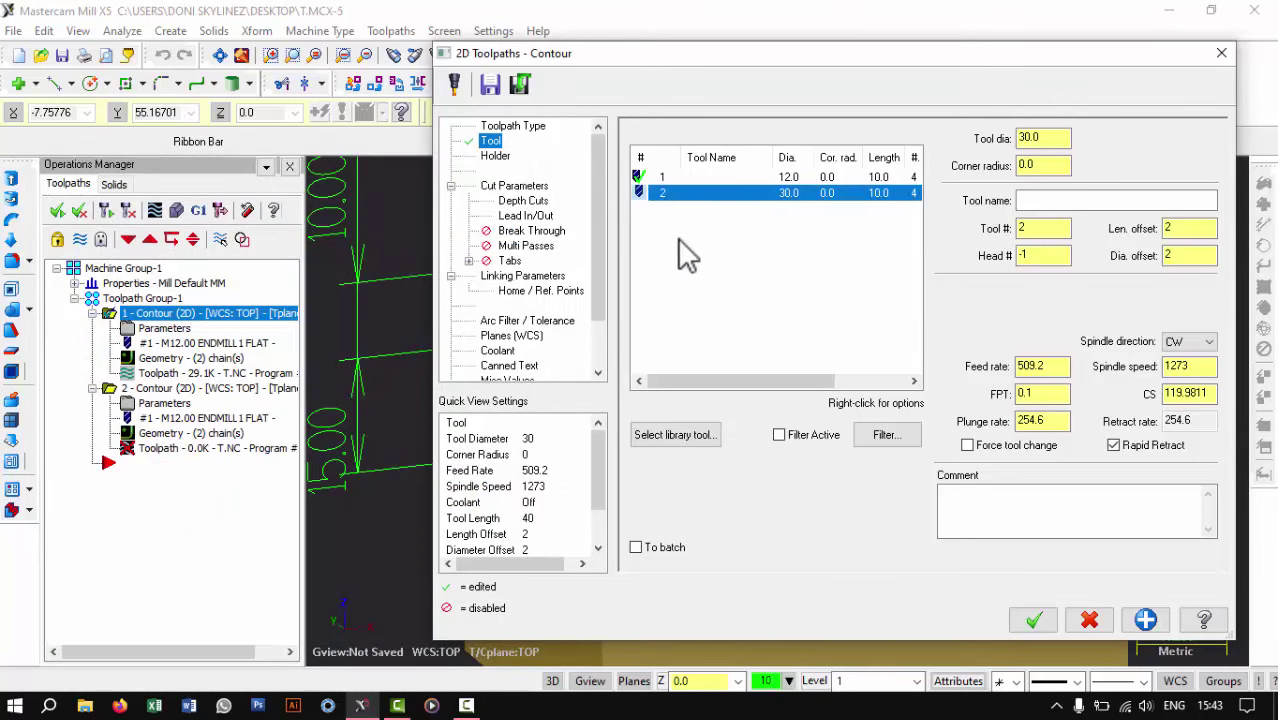
Keep the slot-mill contour's compensation direction set to Right
click(503, 157)
click(505, 185)
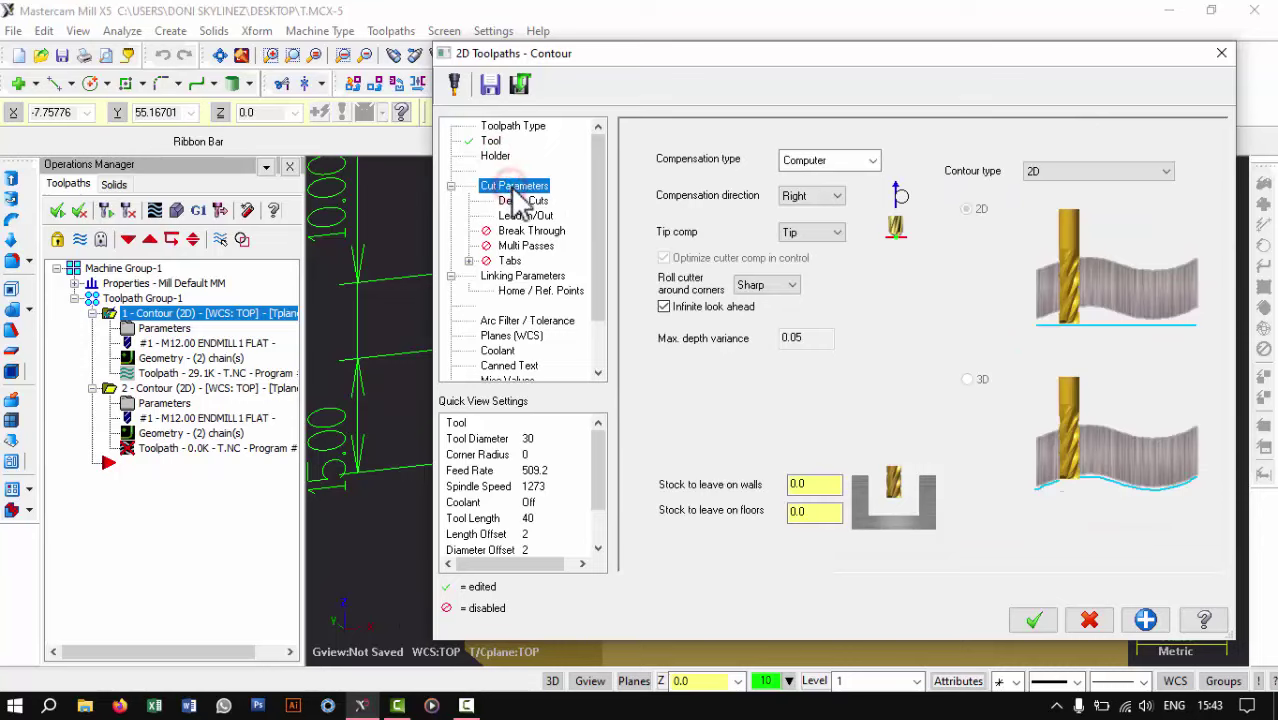
click(838, 197)
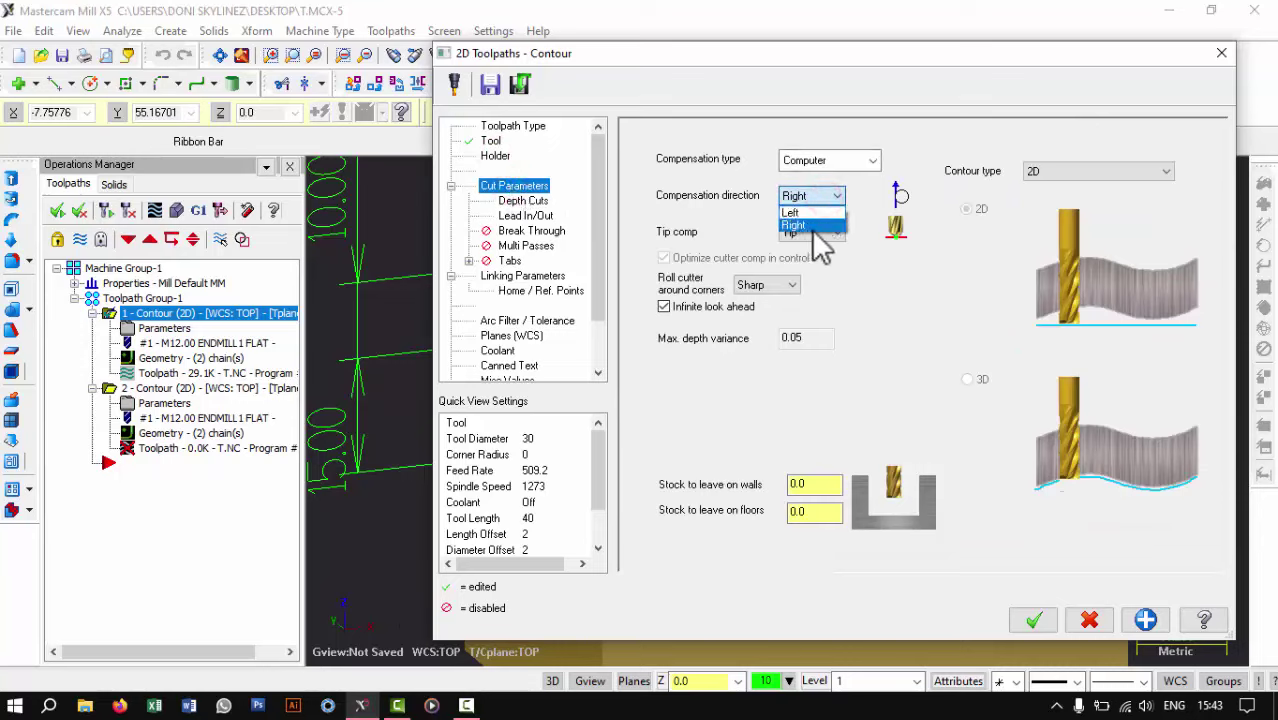
click(815, 229)
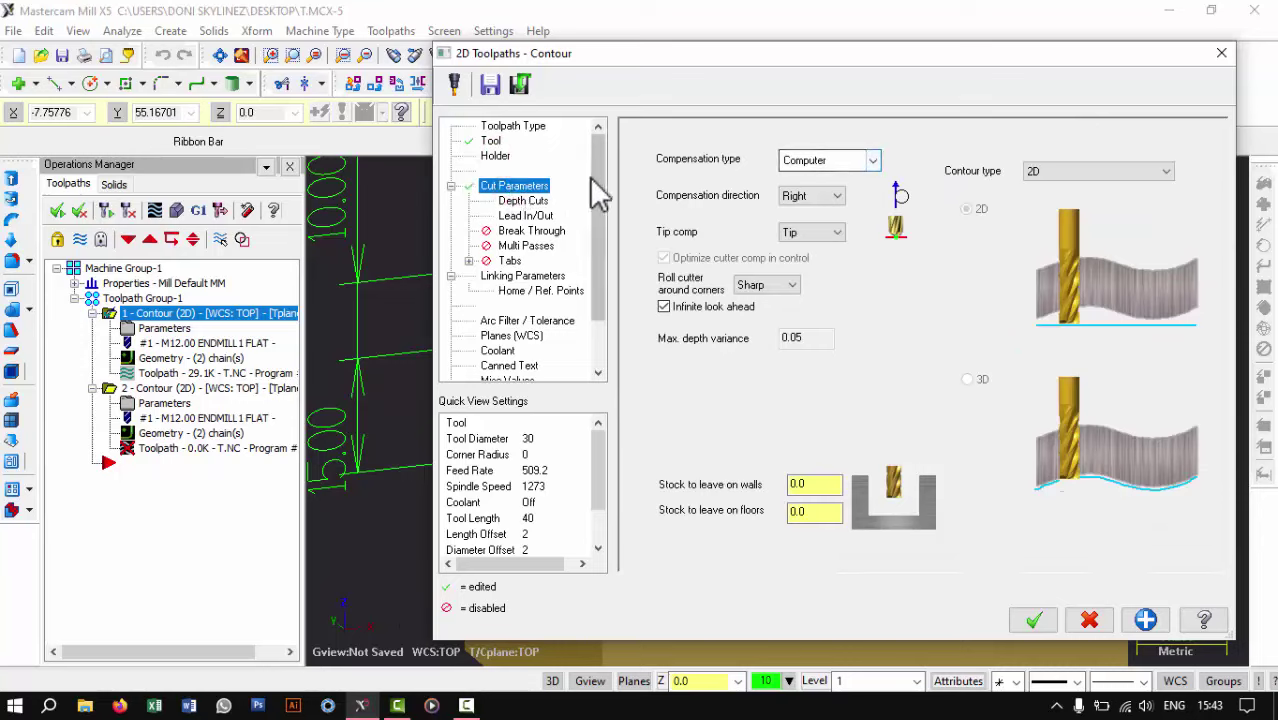
Check depth cuts at a 5.0 max rough step, then review lead in/out and break-through pages
click(528, 201)
click(833, 215)
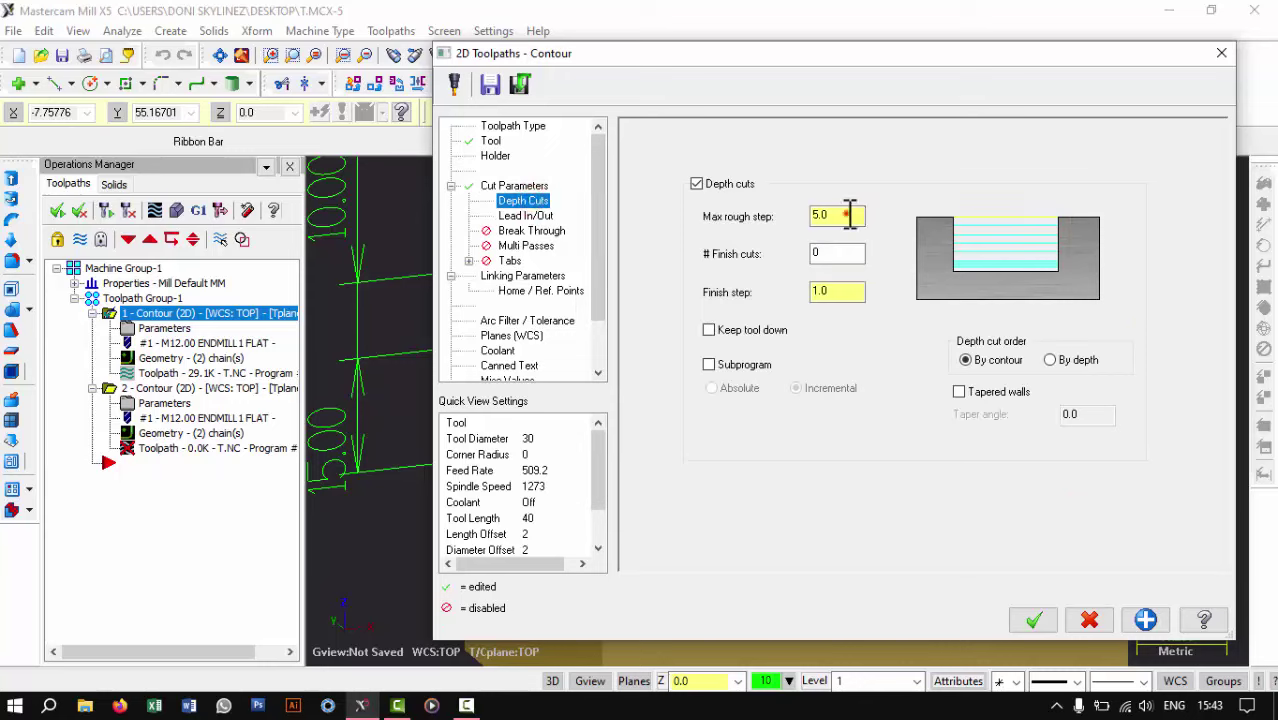
double_click(847, 215)
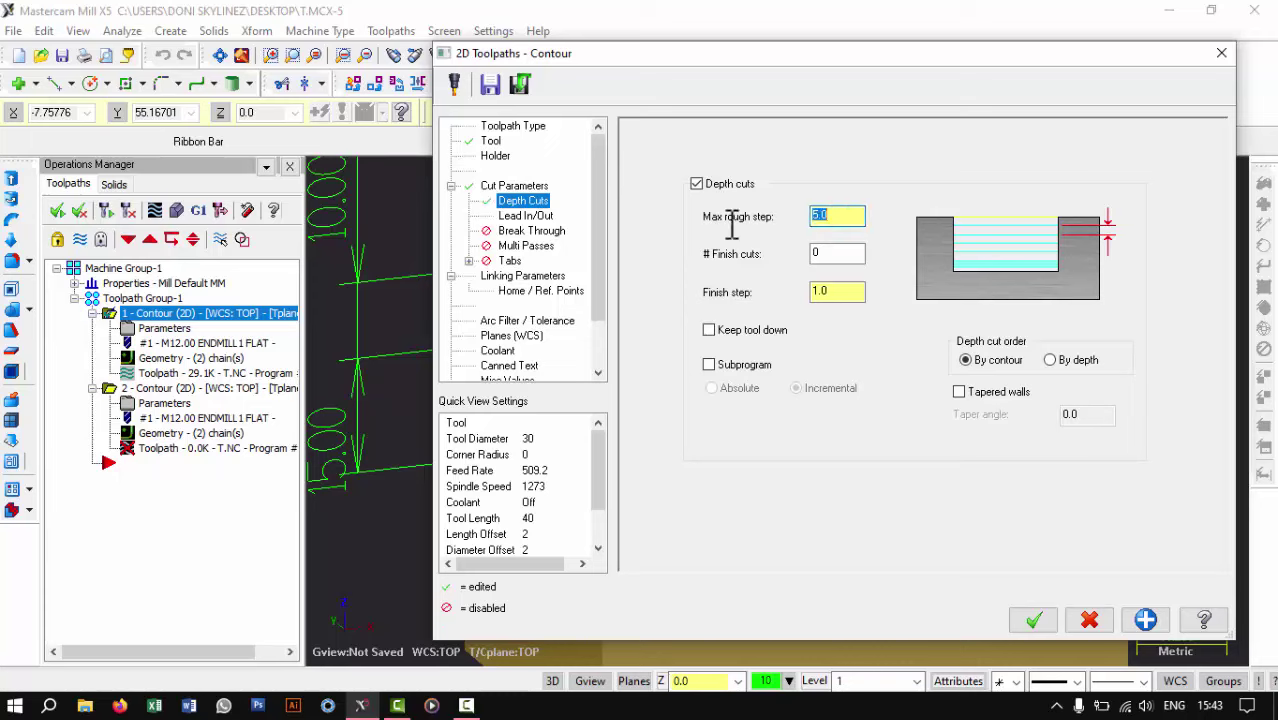
click(525, 215)
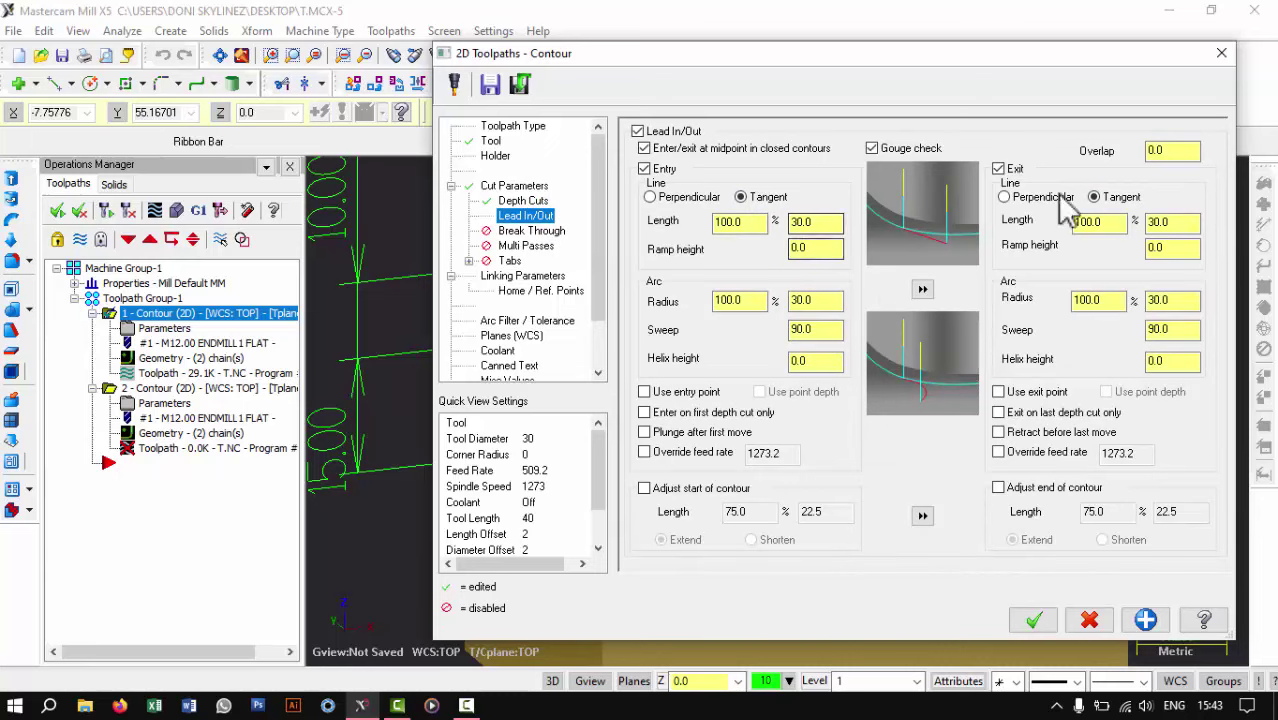
click(543, 234)
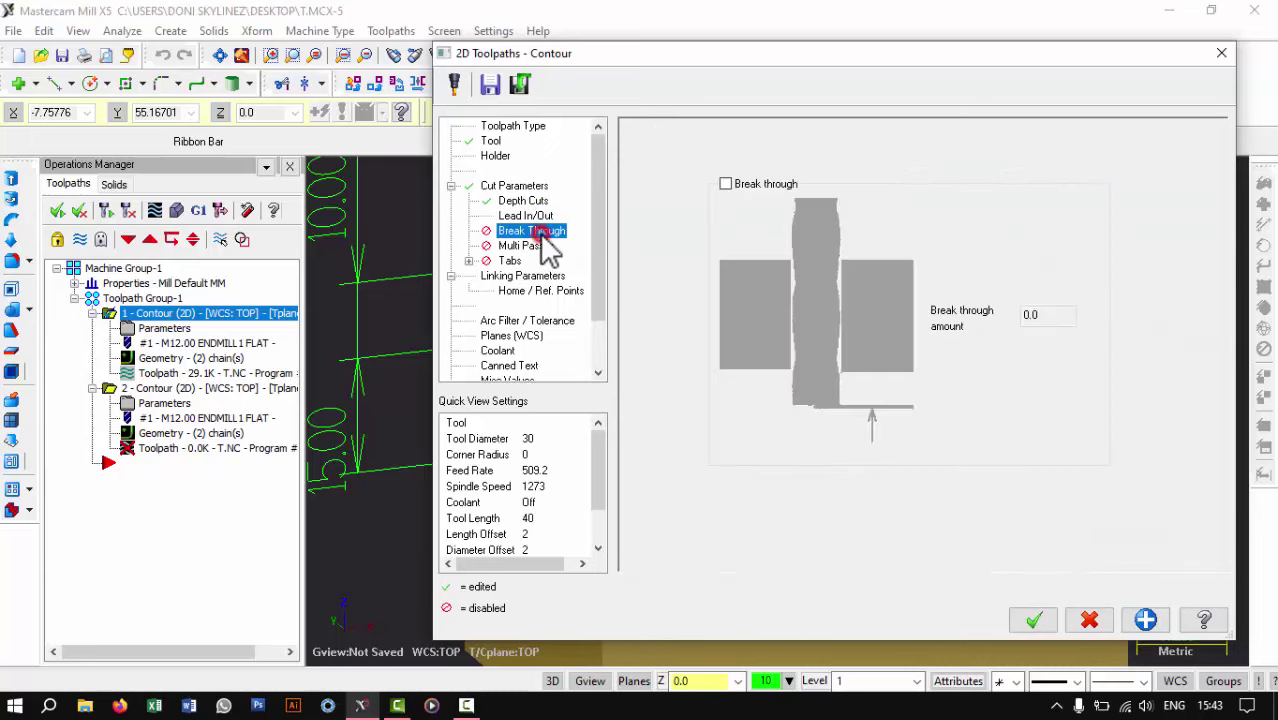
click(525, 245)
click(510, 260)
Set top of stock to incremental 7.5 from the slot edge, depth 0.0, and generate the toolpath
click(525, 275)
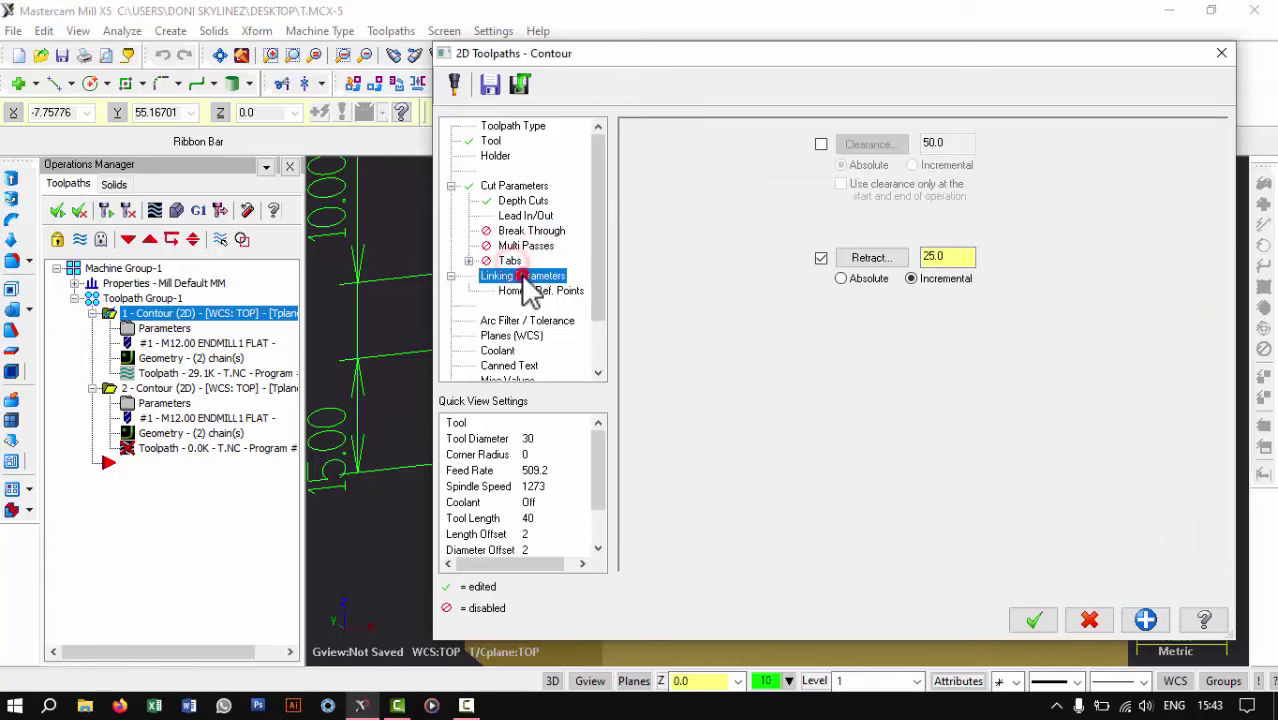
drag(966, 330, 882, 345)
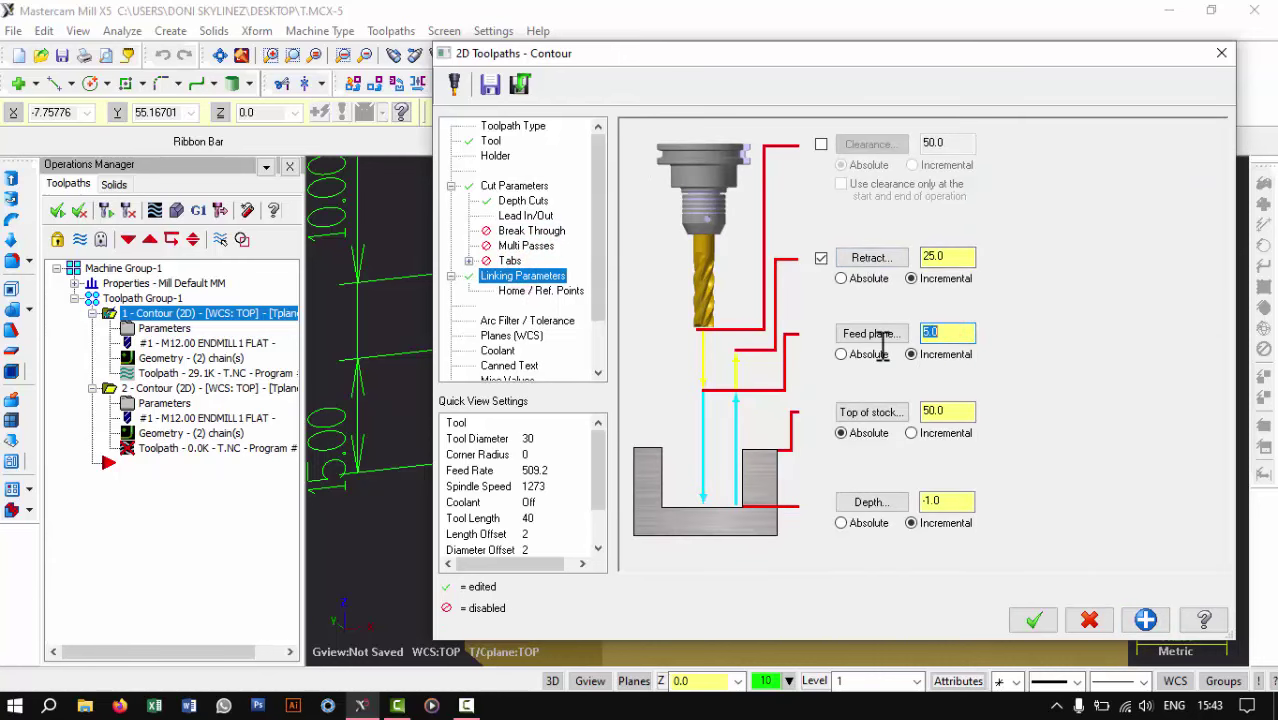
click(885, 418)
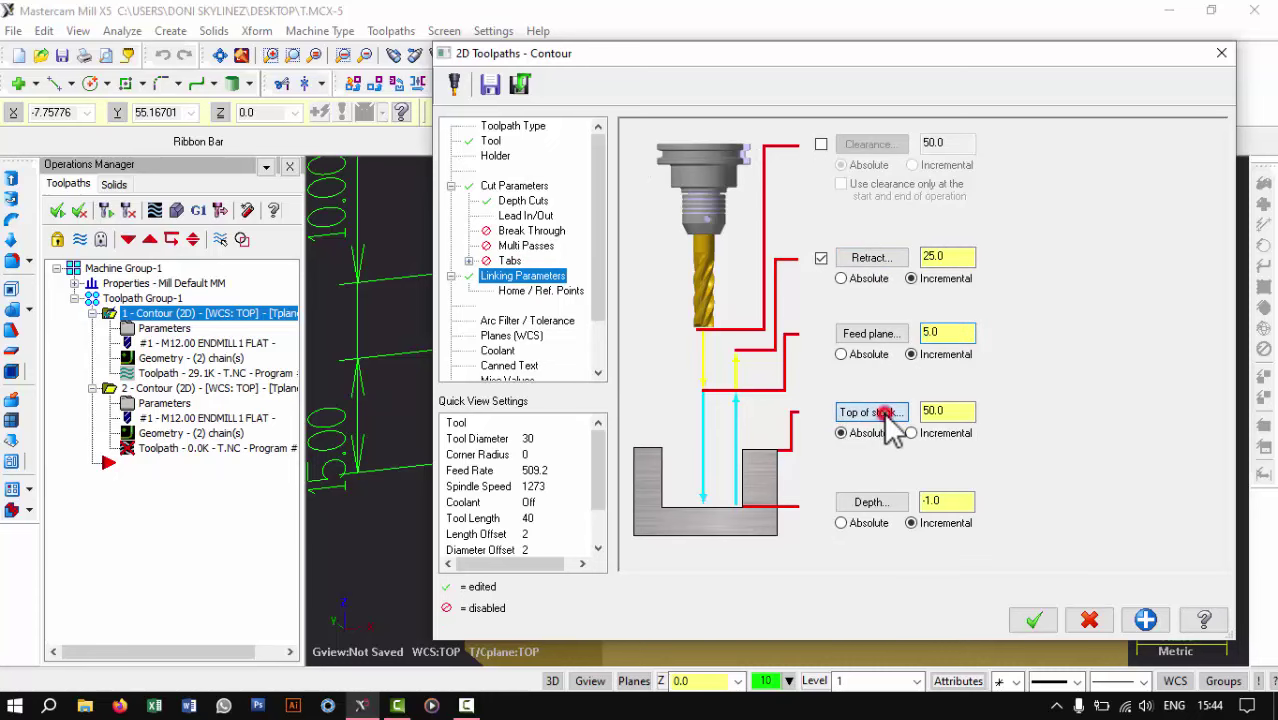
middle_drag(826, 283, 864, 265)
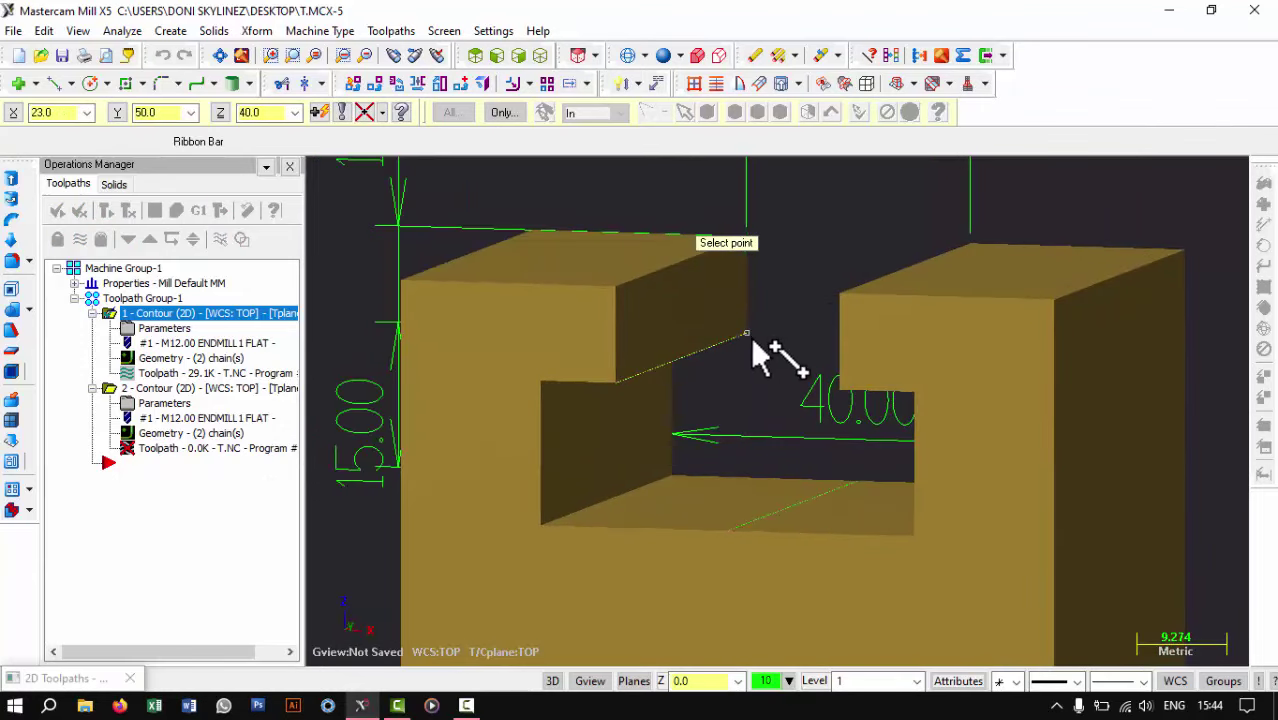
click(750, 340)
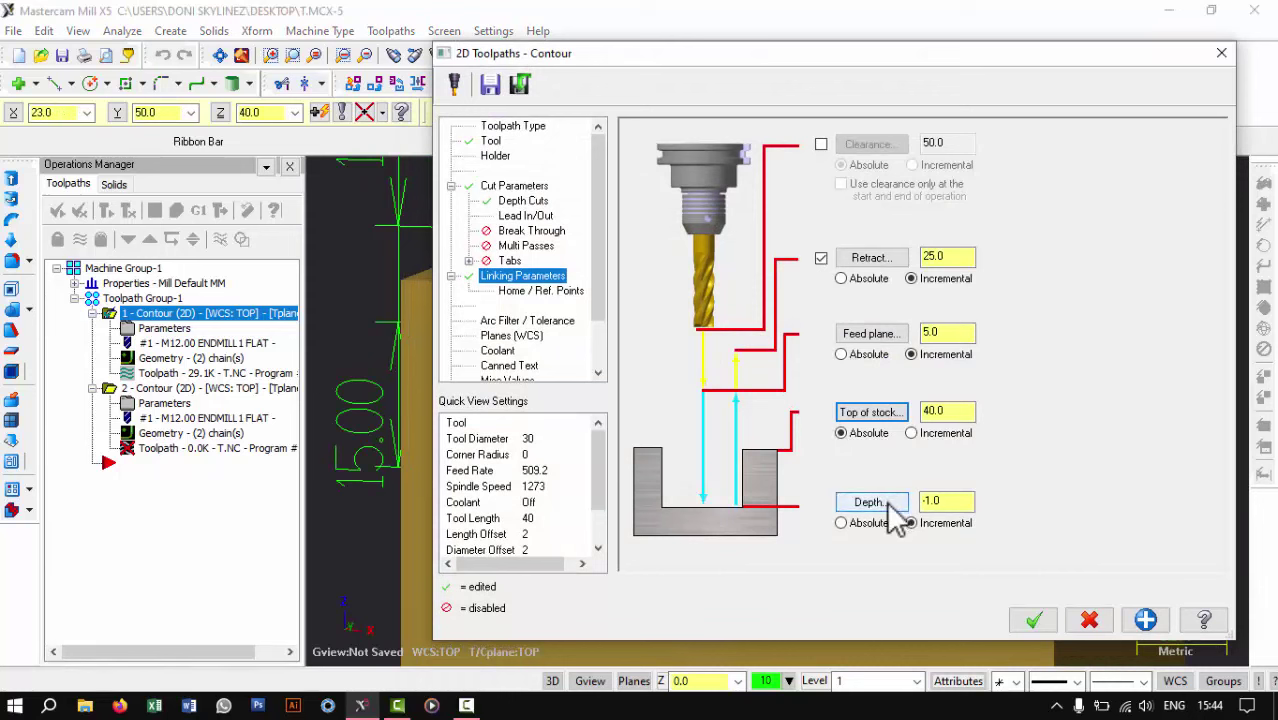
click(911, 433)
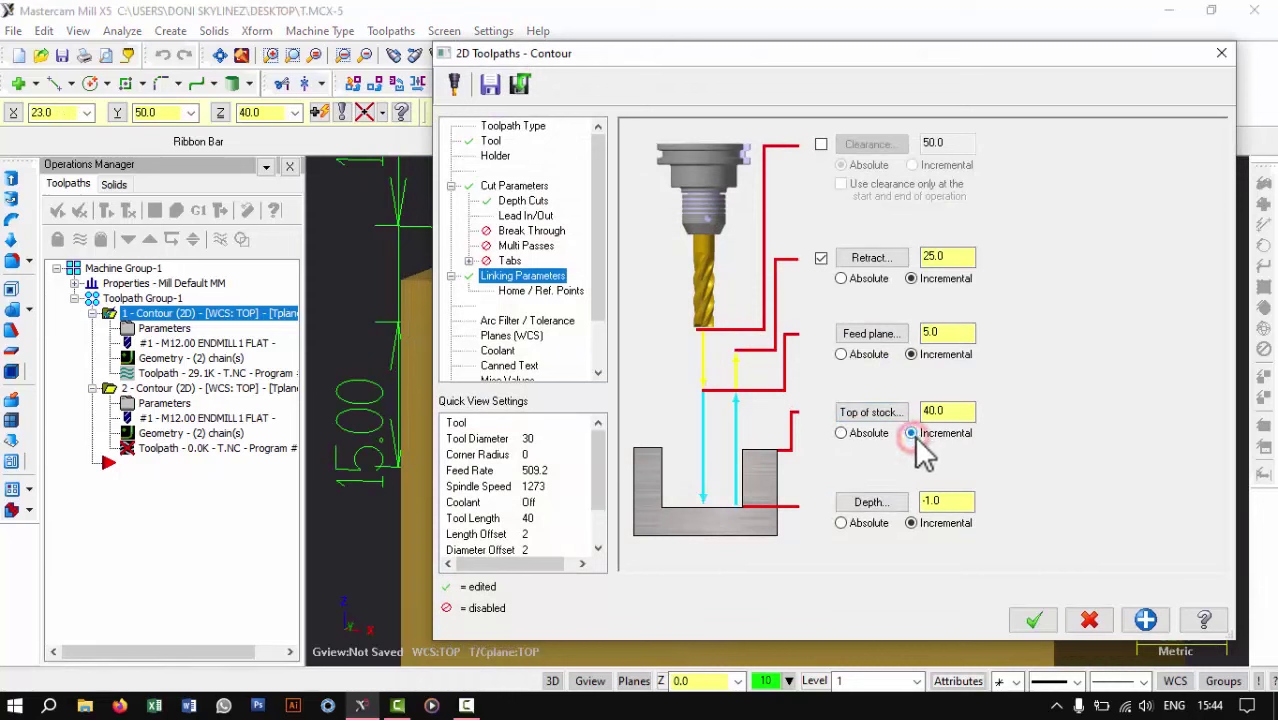
double_click(946, 410)
text(7.5)
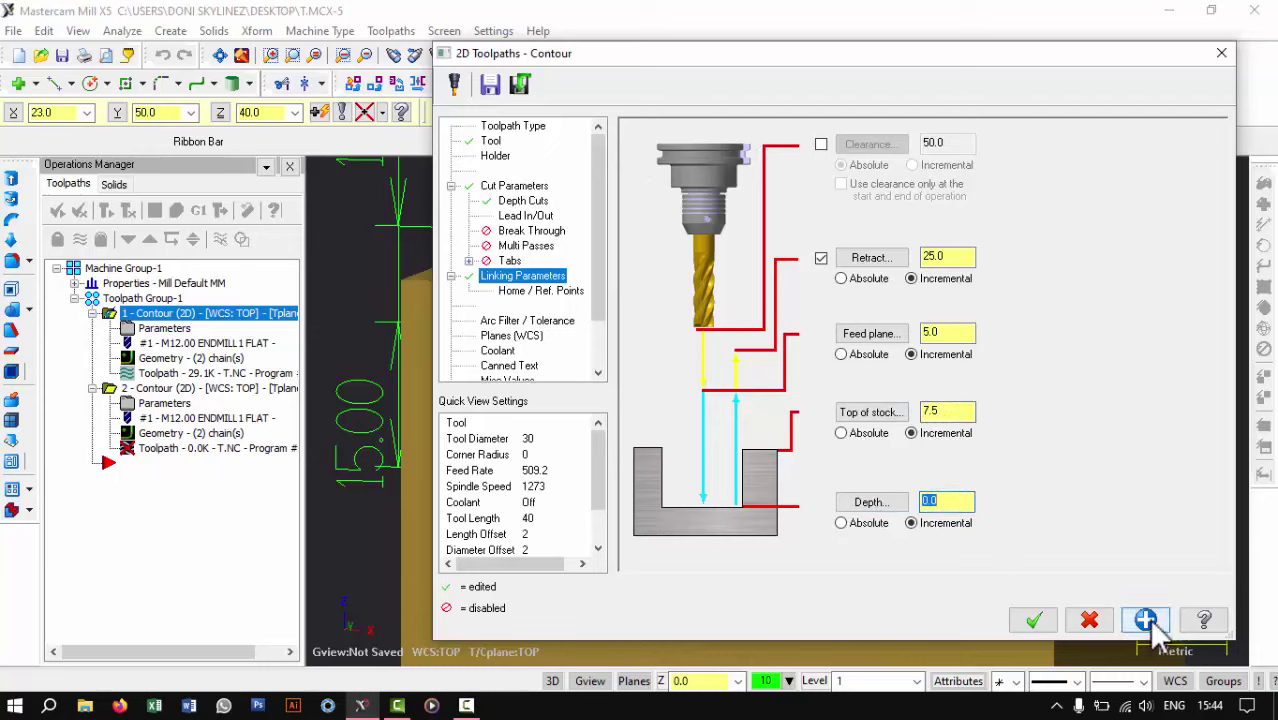
click(1031, 621)
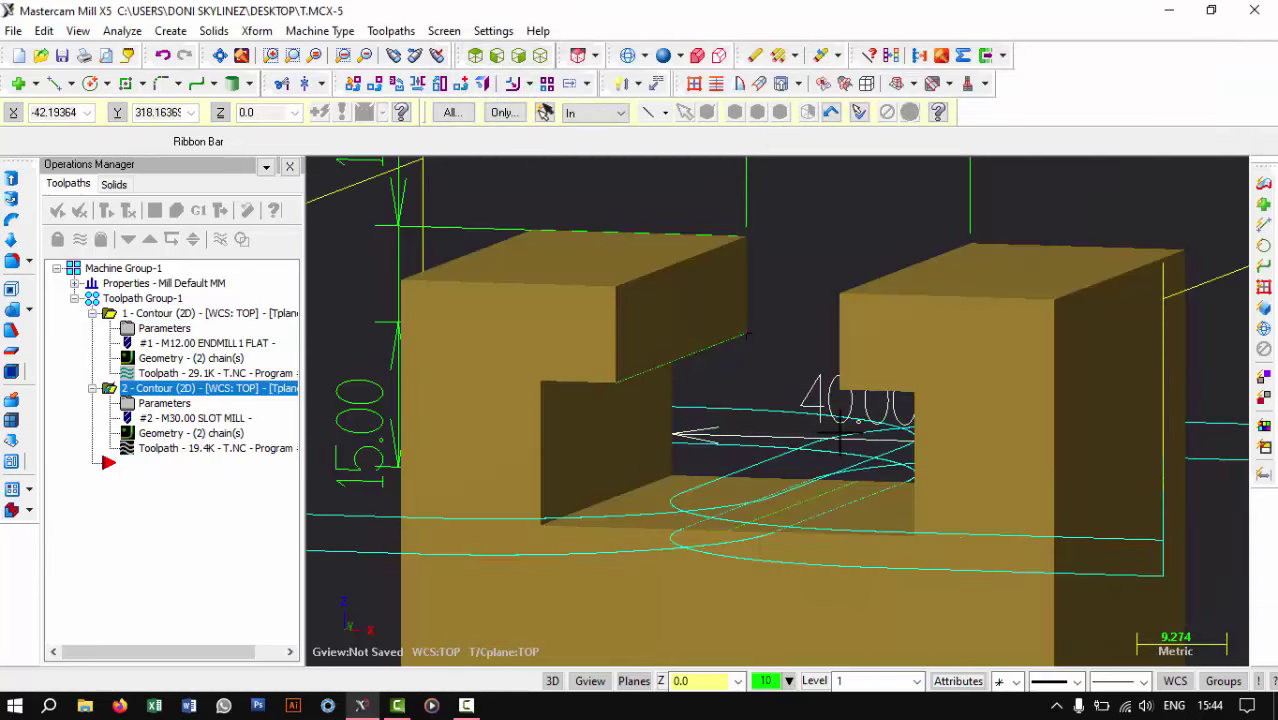
View the slot toolpath from the front and reopen operation 2's parameters
mouse_move(844, 426)
middle_down()
mouse_move(798, 408)
mouse_move(821, 447)
mouse_move(772, 437)
middle_up()
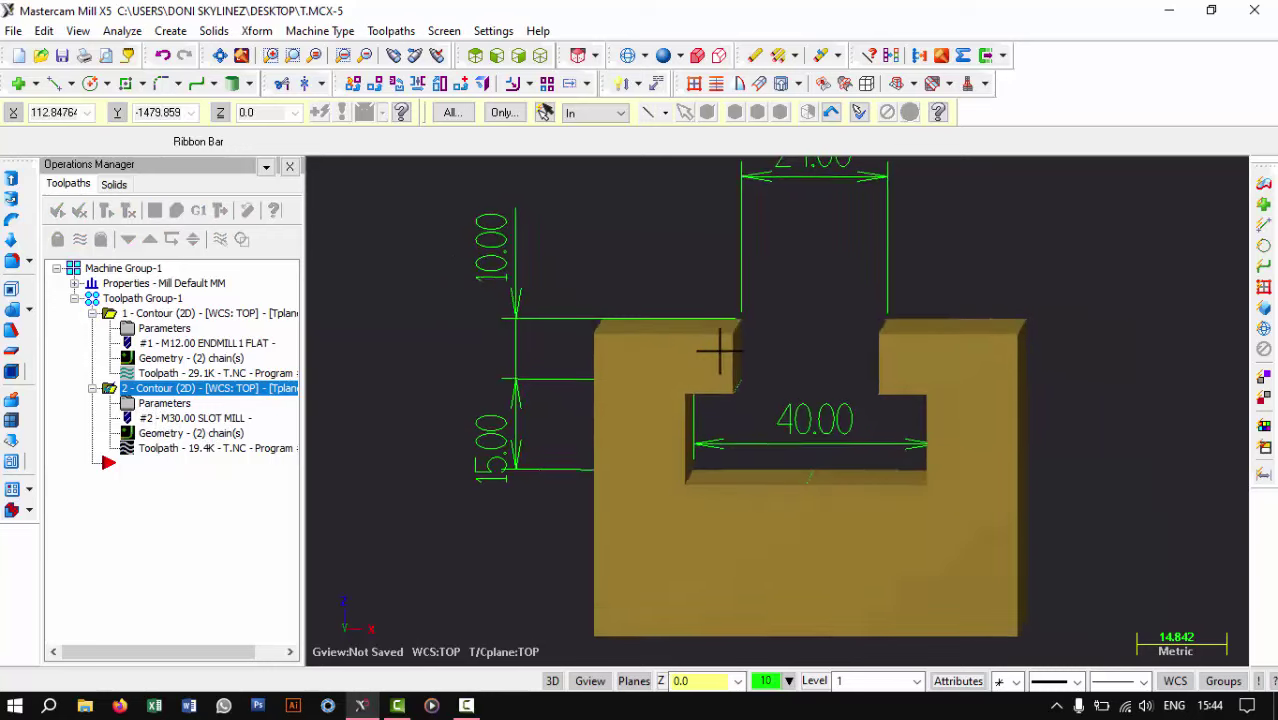
click(496, 55)
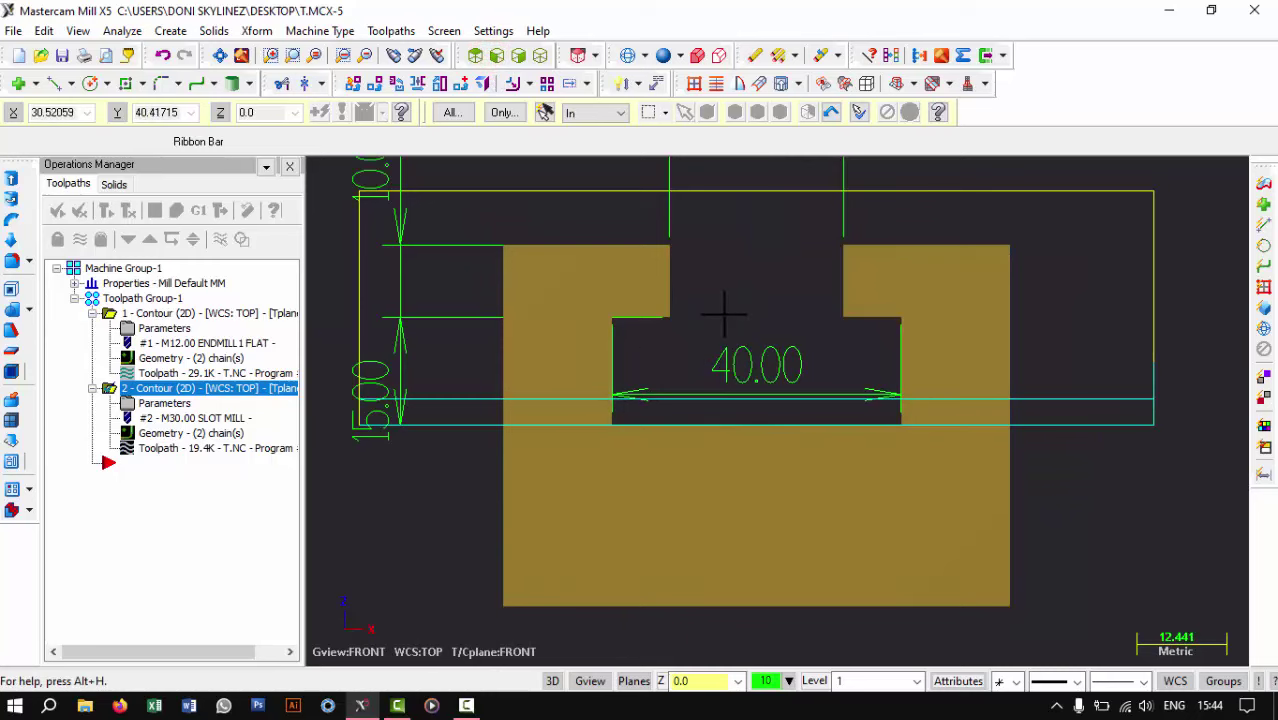
click(176, 405)
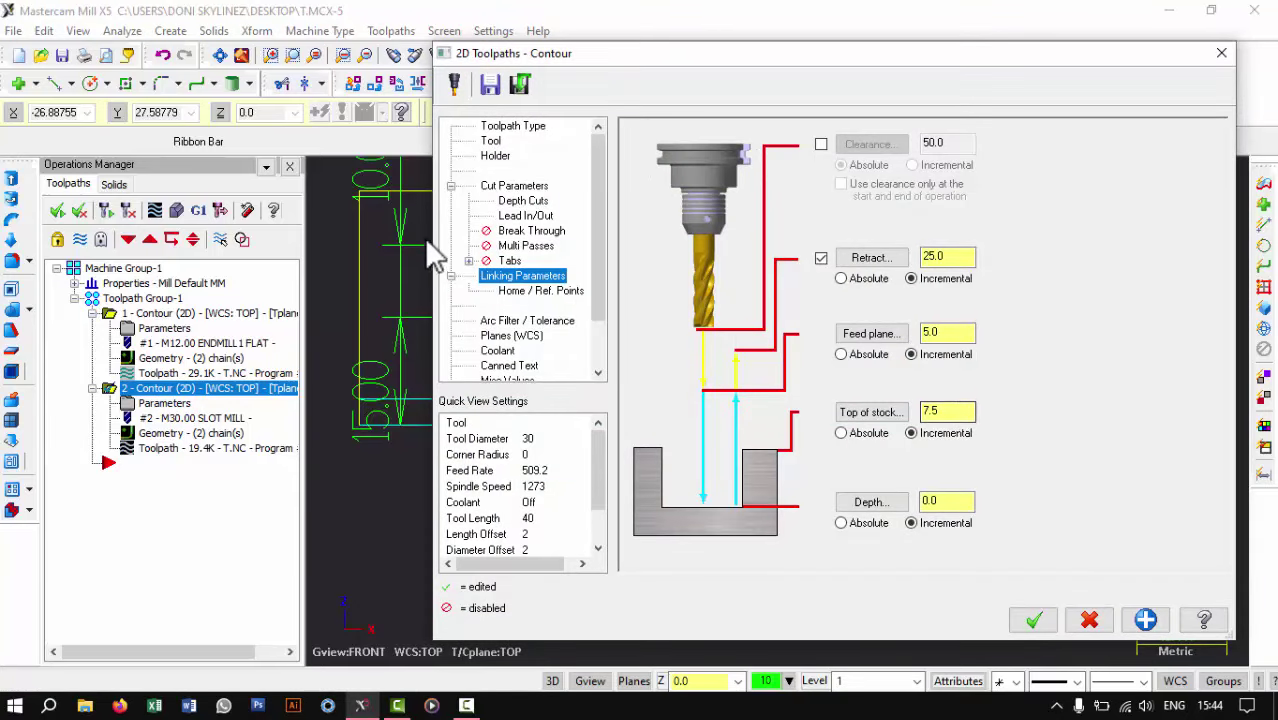
Set the slot operation's depth cuts max rough step to 10/3 (3.333333) and accept
click(535, 216)
click(538, 201)
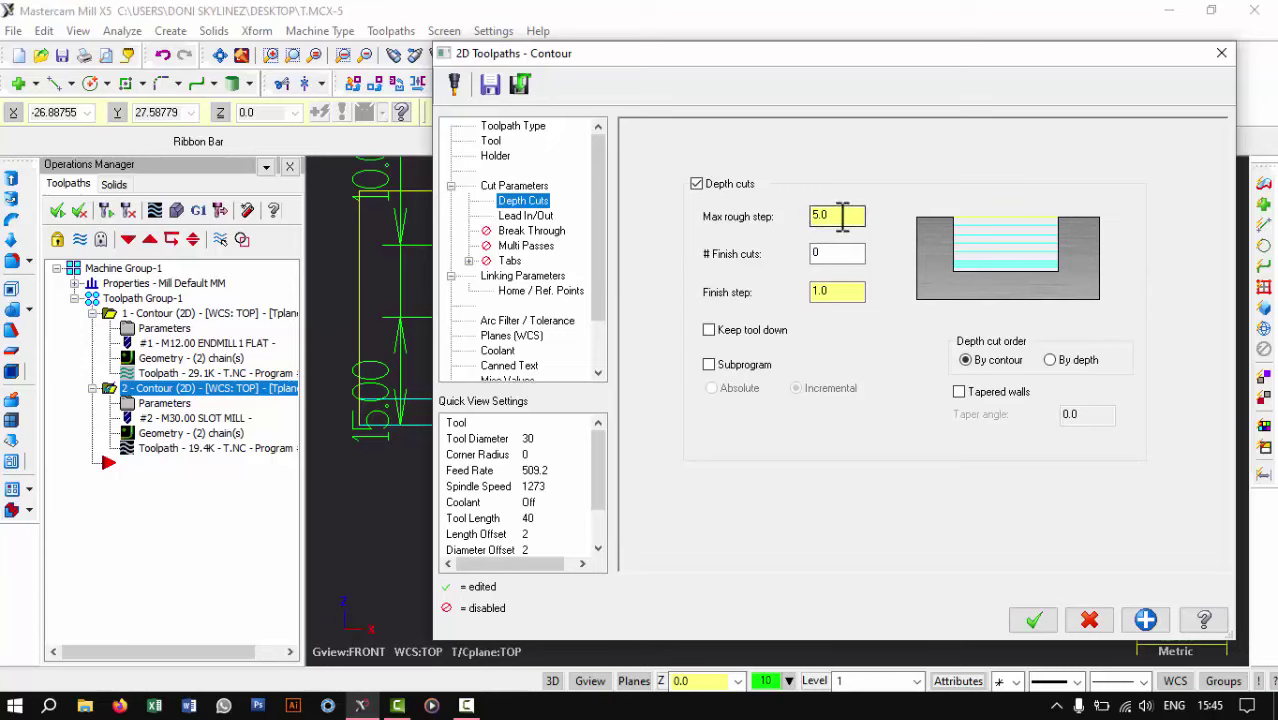
drag(838, 215, 808, 226)
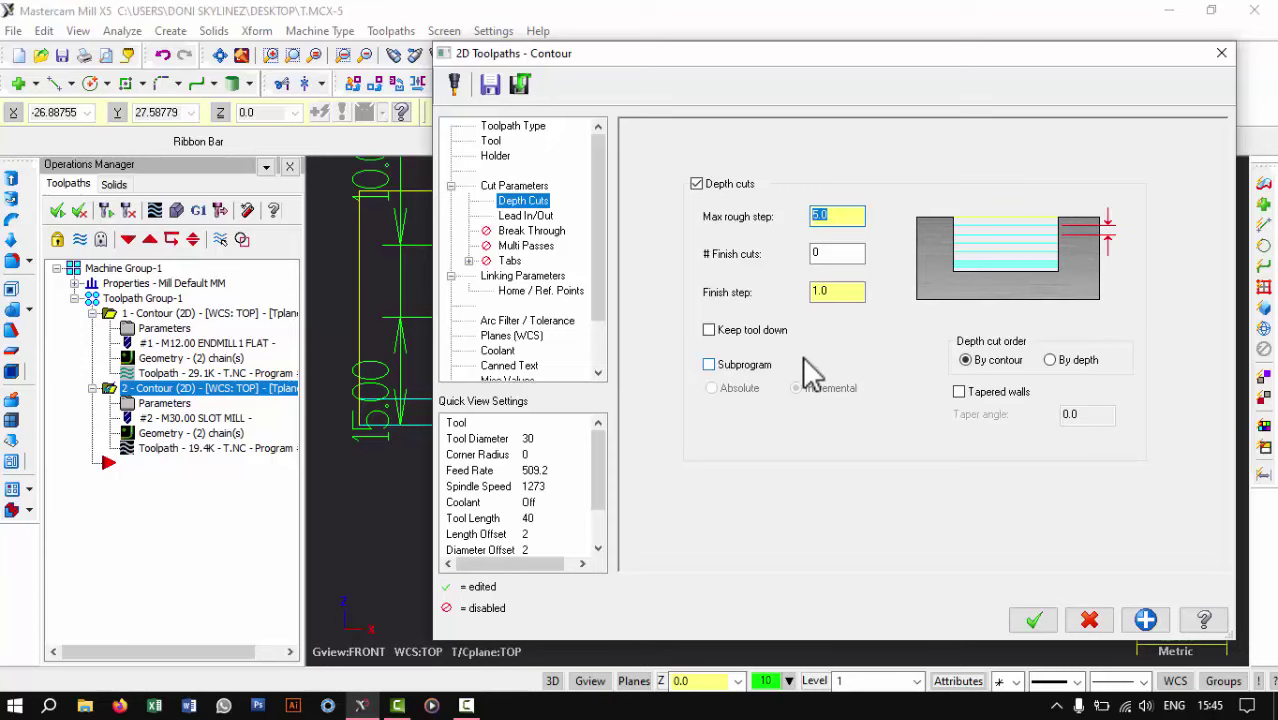
text(10/3)
key(Return)
click(1036, 622)
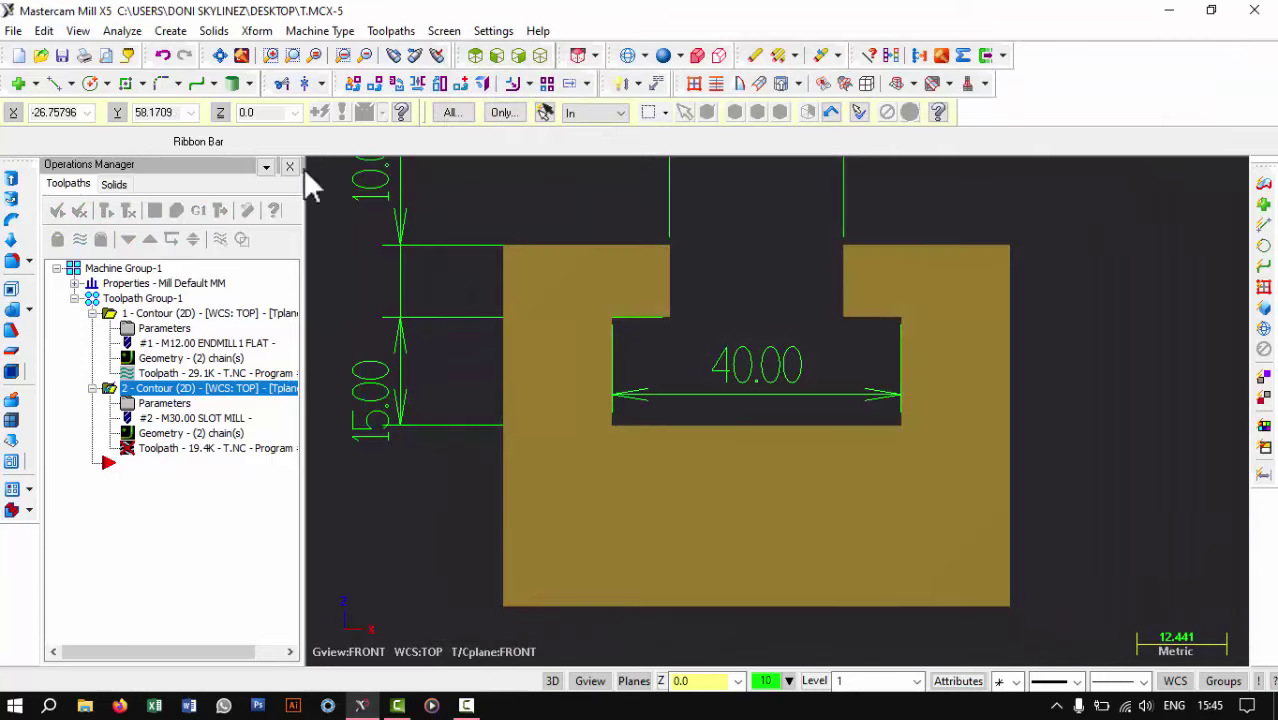
Regenerate the slot mill contour toolpath and orbit the part to an isometric view
click(138, 214)
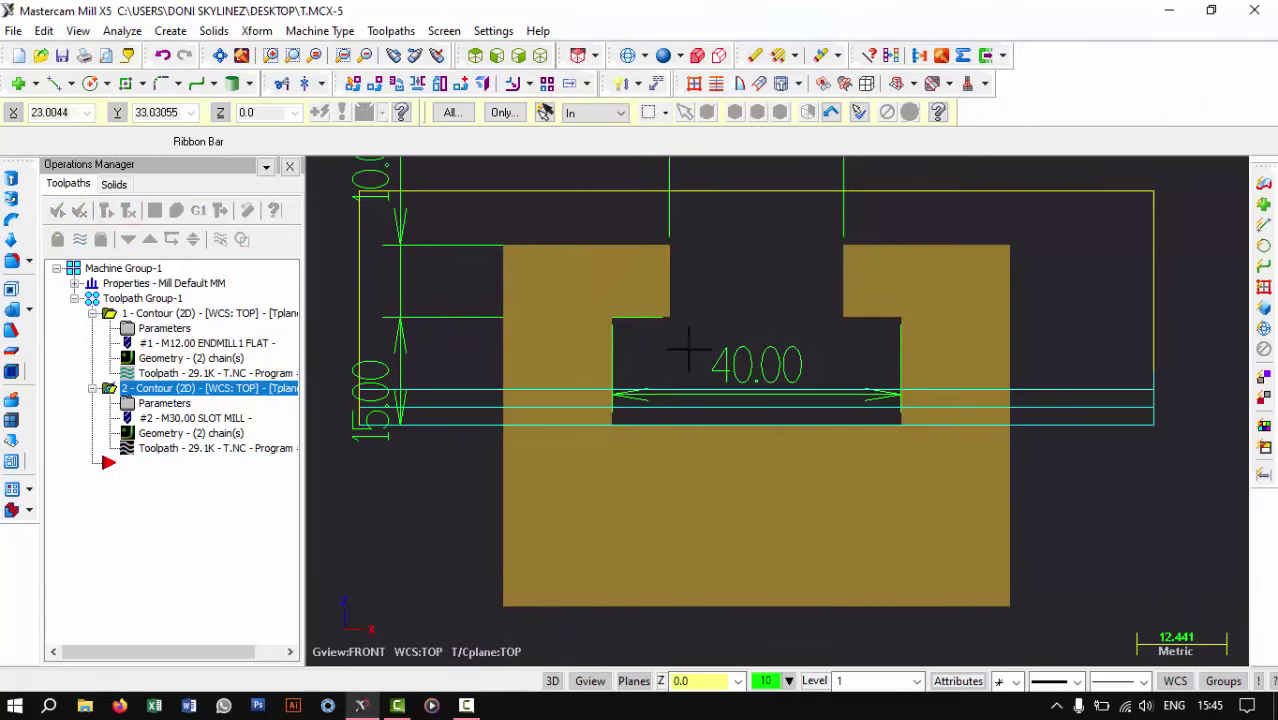
middle_drag(778, 275, 833, 313)
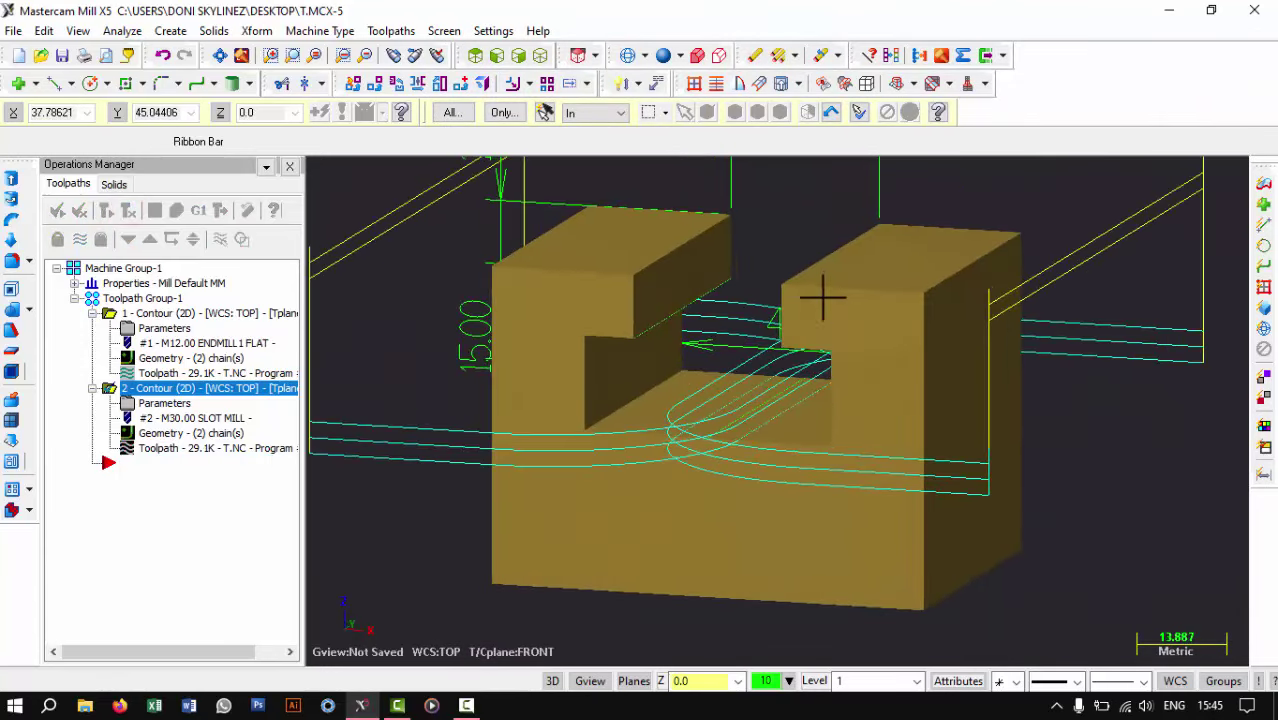
scroll(833, 313, down, 2)
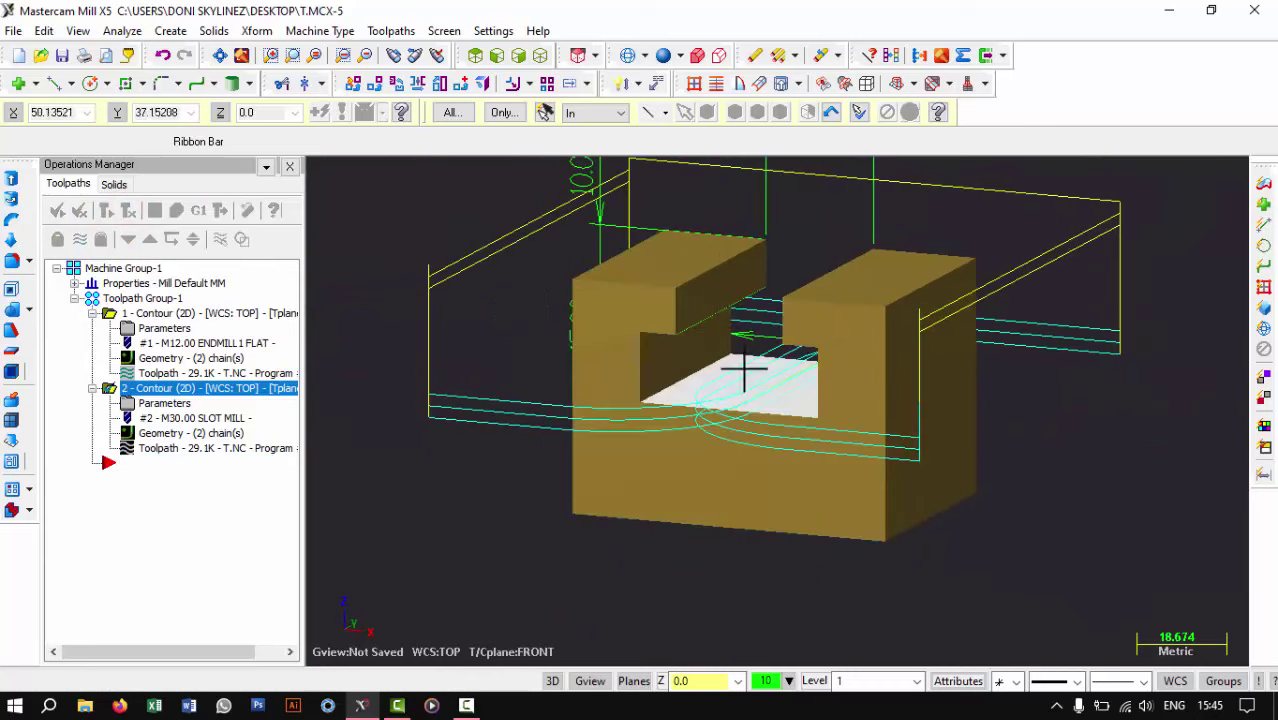
click(178, 313)
Define the Verify stock box by picking the block's bottom and top corners
click(177, 211)
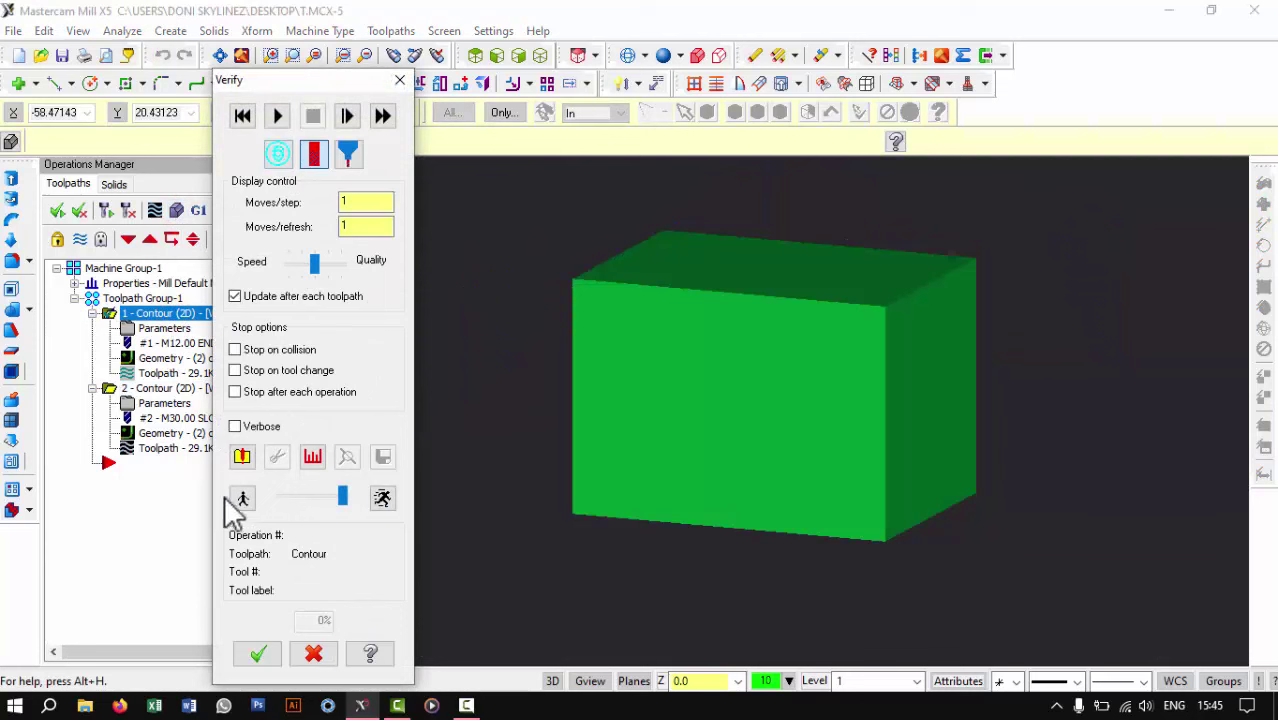
click(244, 458)
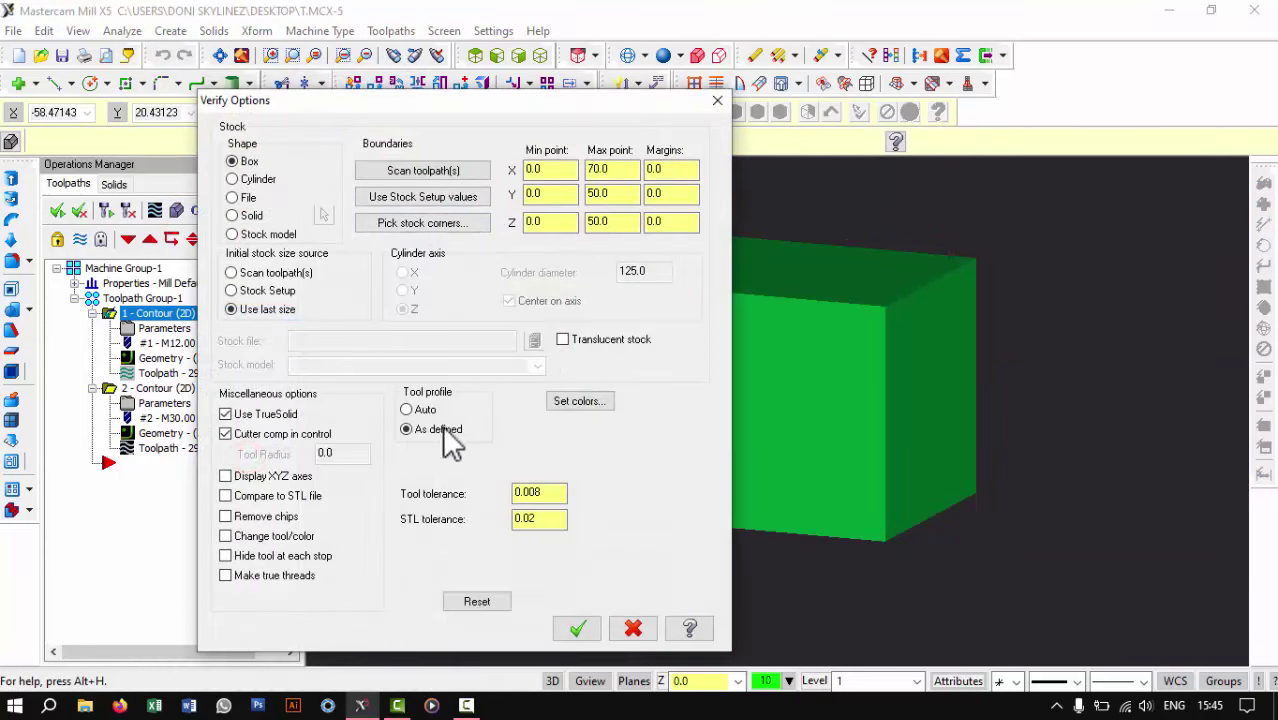
click(452, 230)
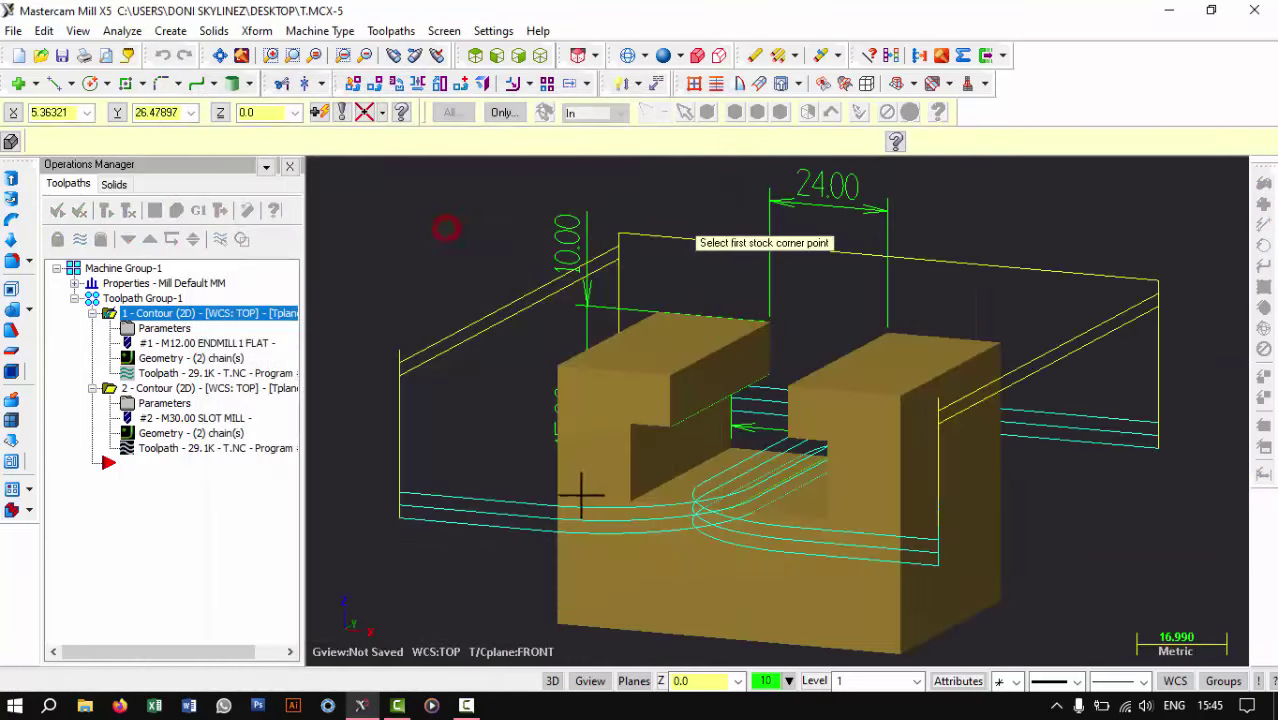
click(558, 632)
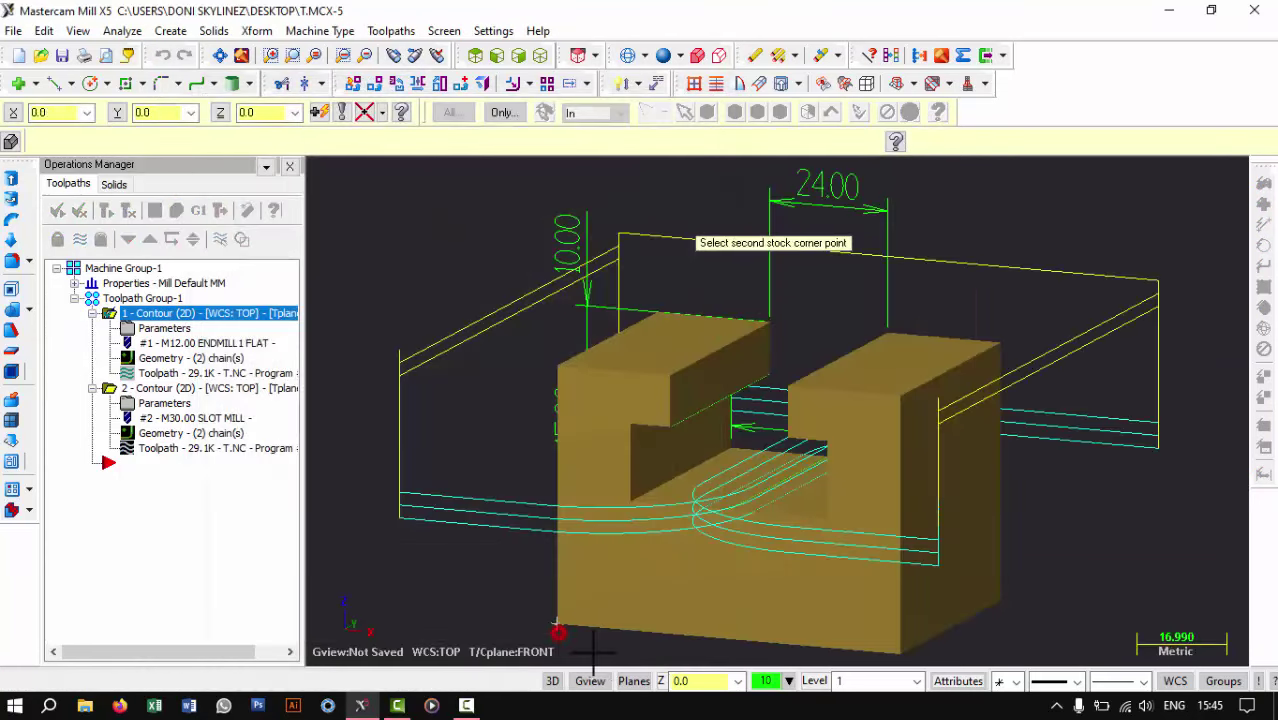
click(998, 345)
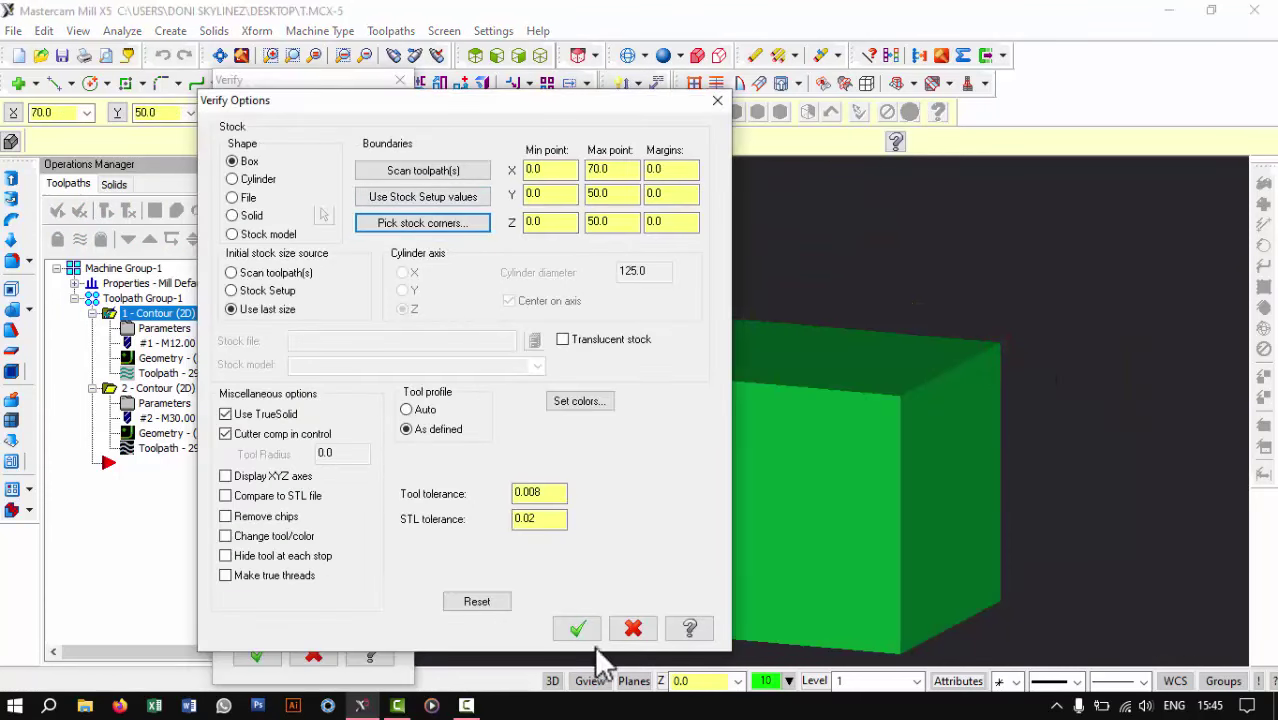
click(577, 628)
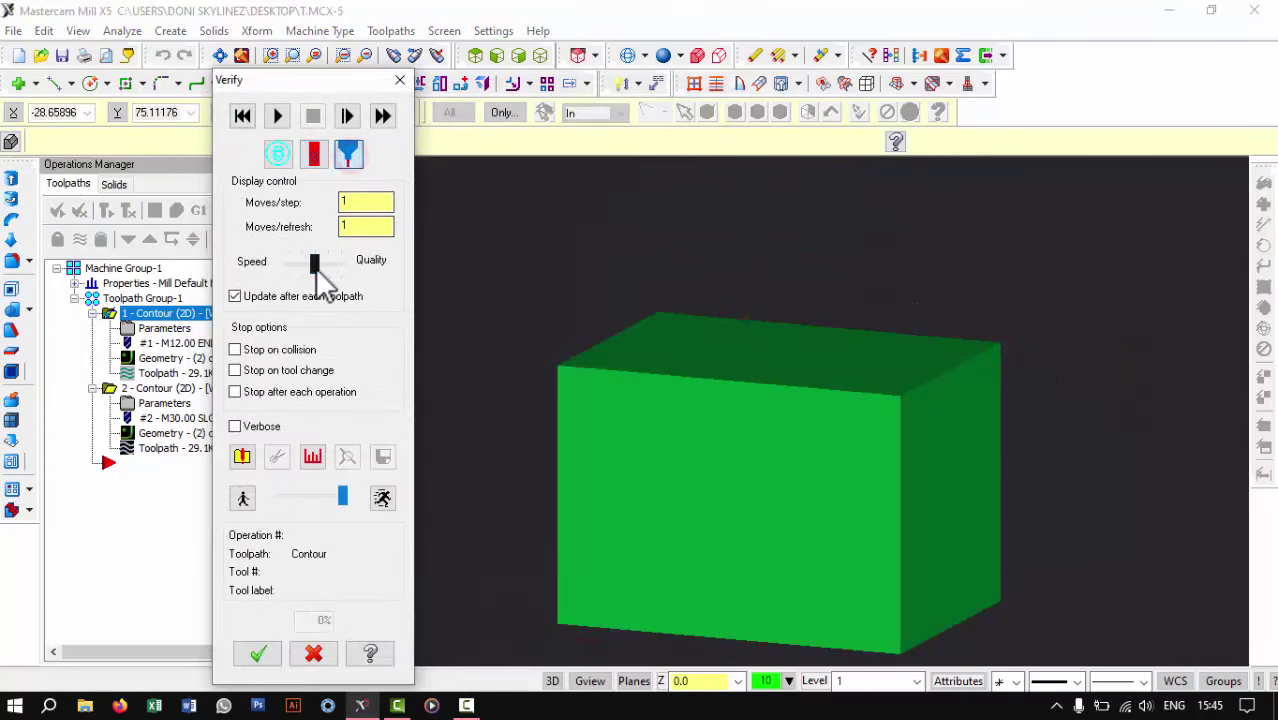
Run the cutting simulation of the first contour at reduced speed, then close Verify
drag(335, 495, 326, 496)
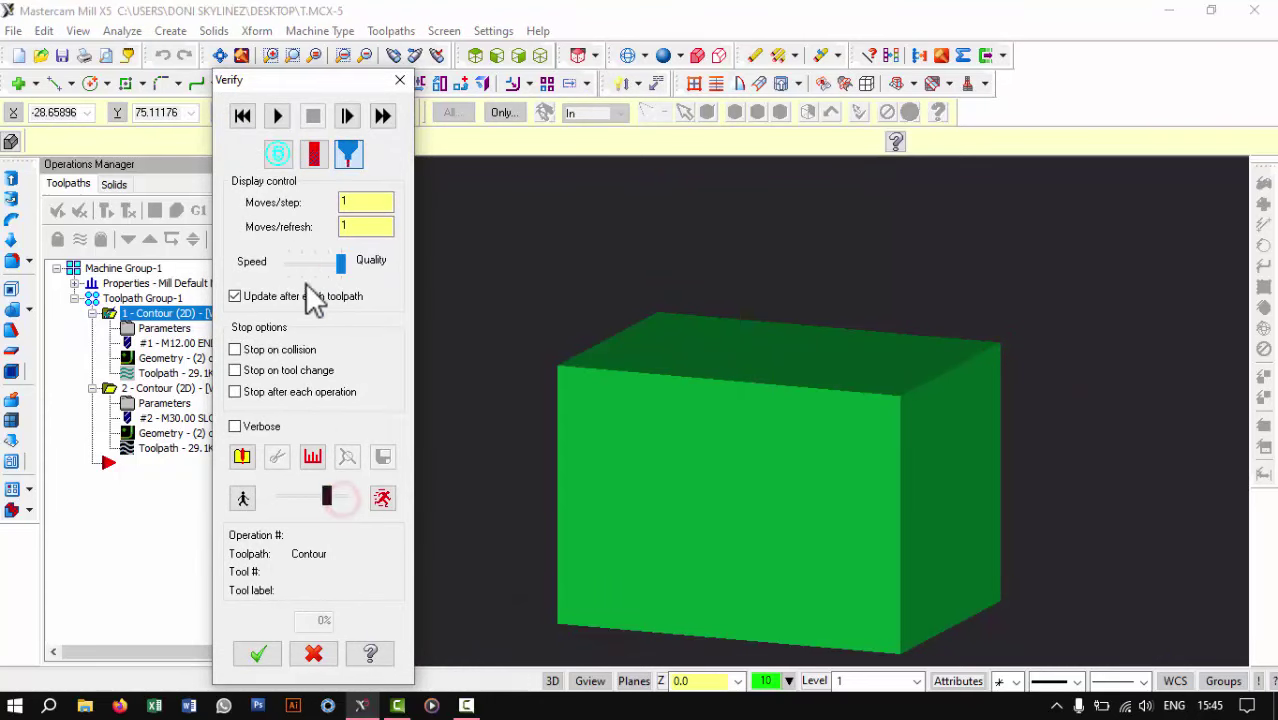
click(280, 118)
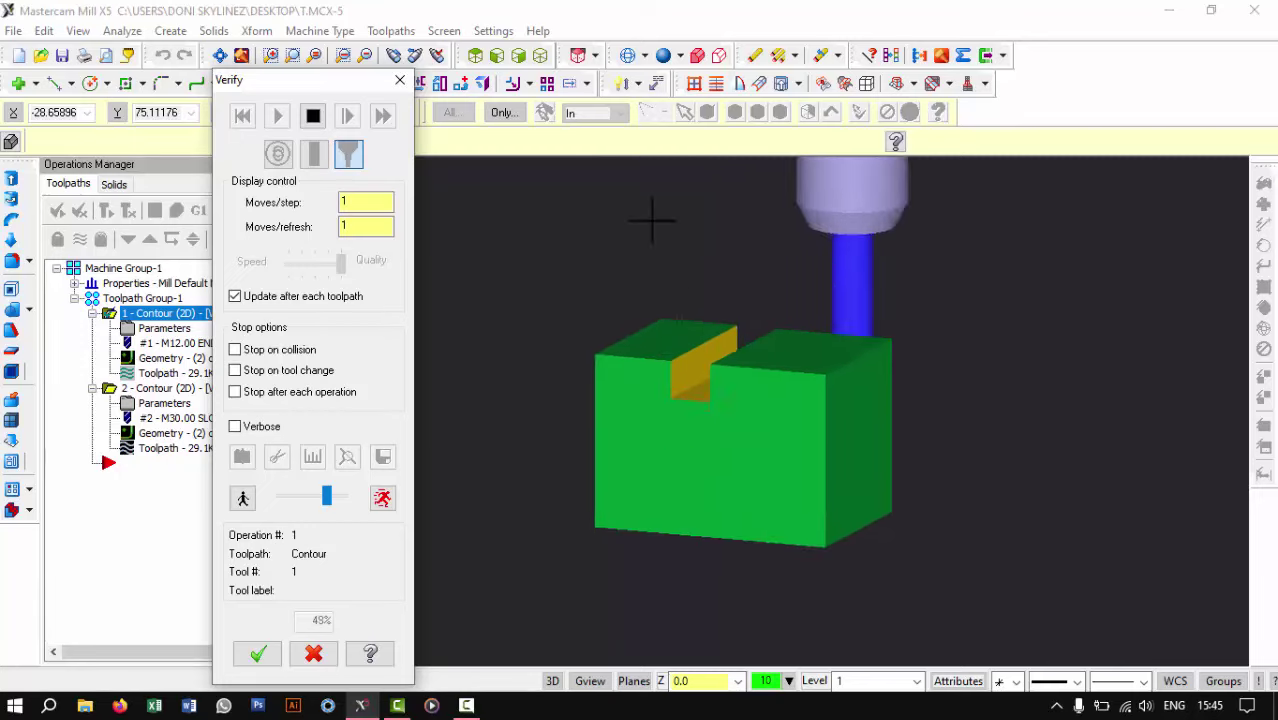
scroll(670, 282, up, 3)
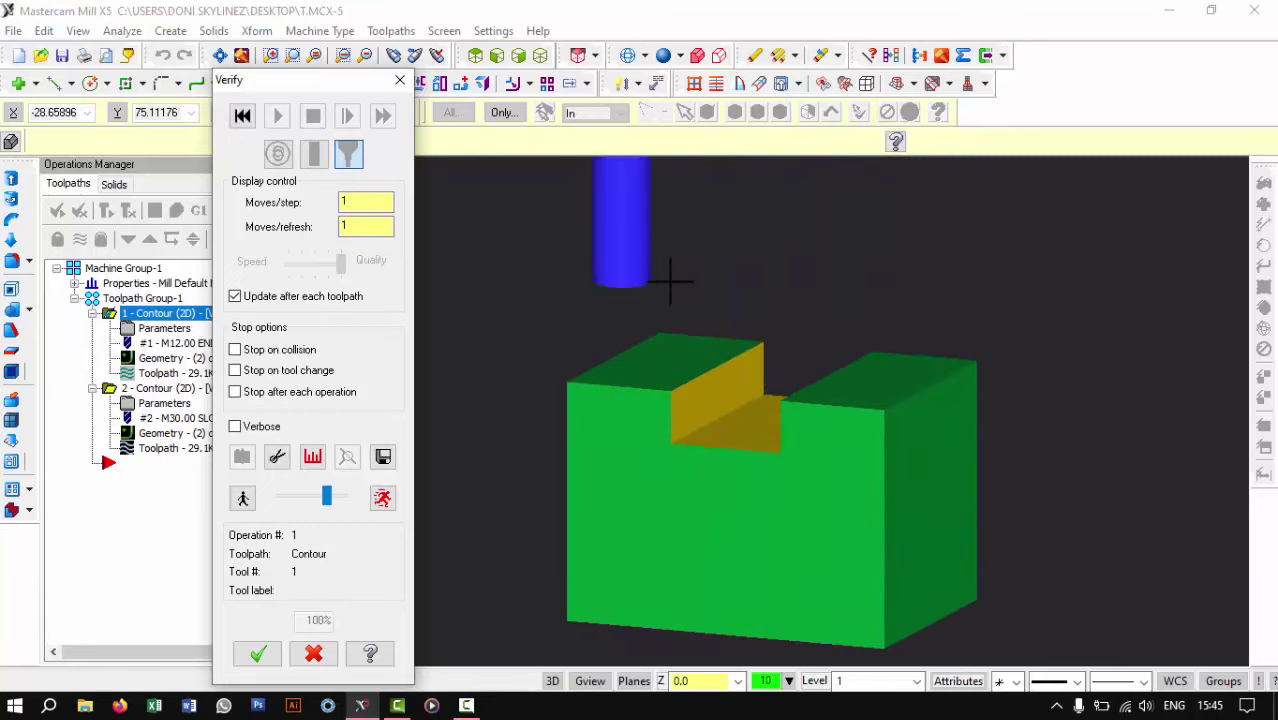
click(250, 652)
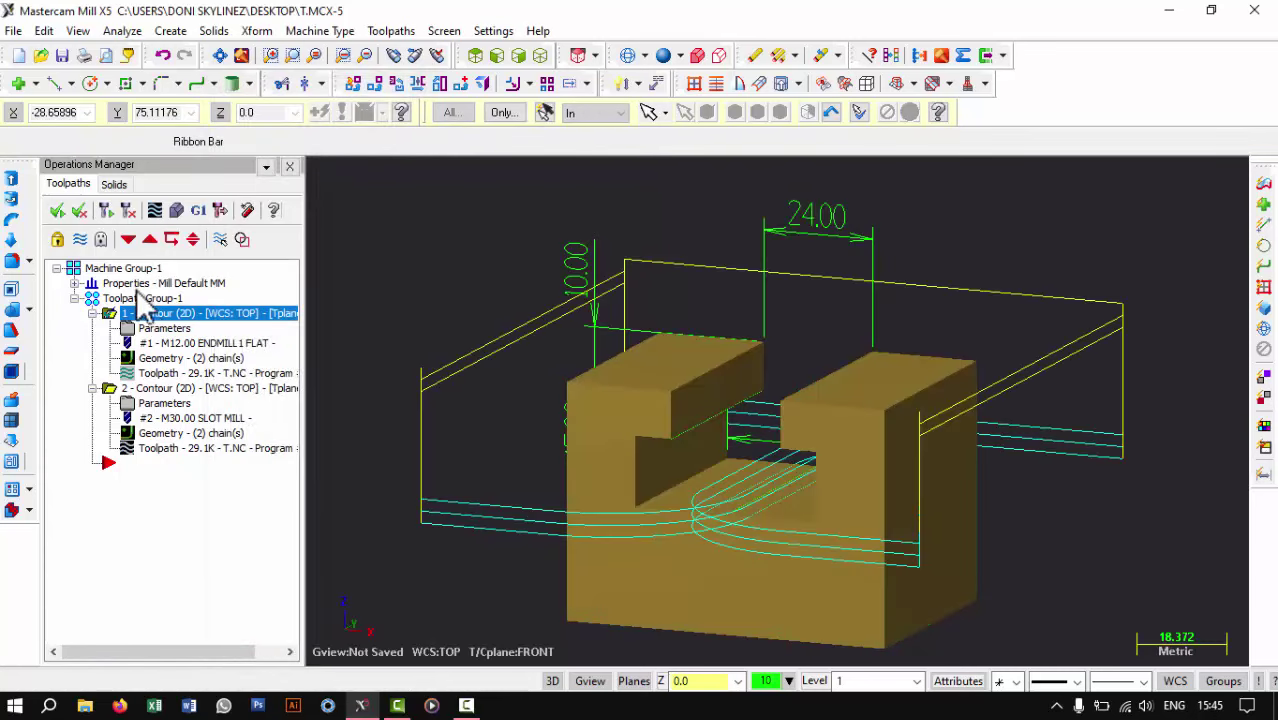
Verify the whole Toolpath Group-1, playing both contour operations in the simulation
click(145, 300)
click(177, 210)
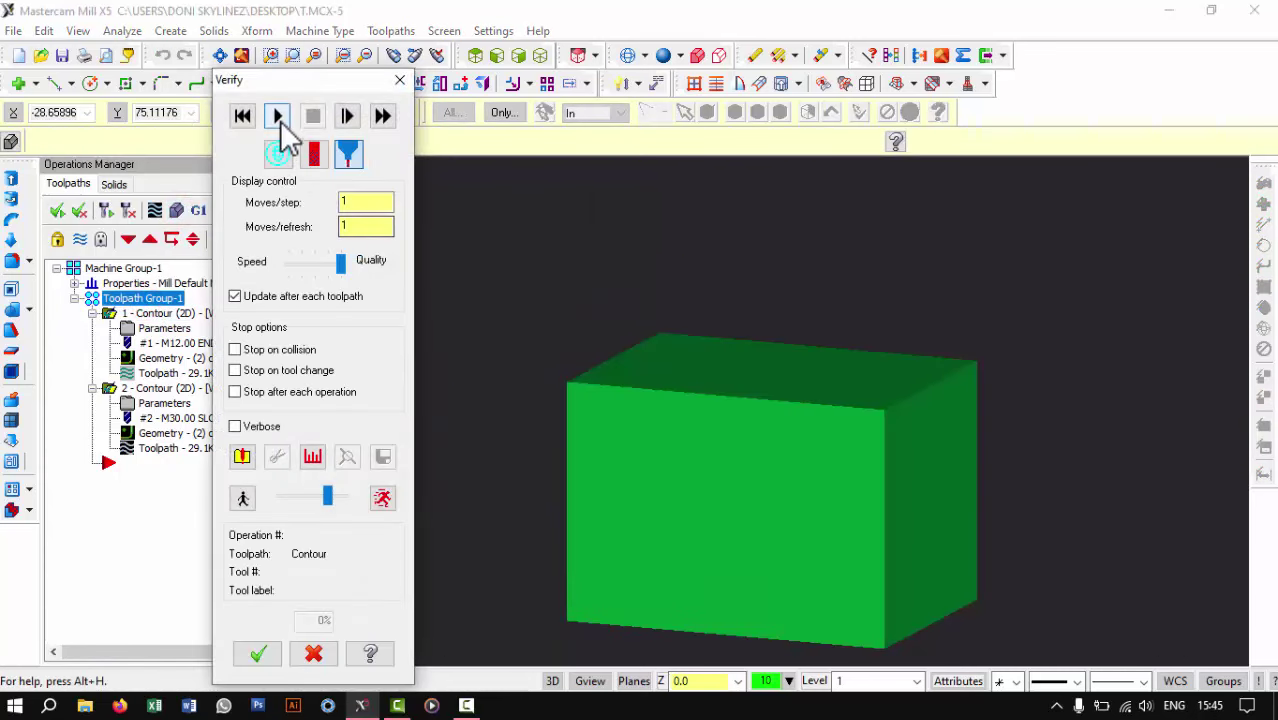
click(279, 116)
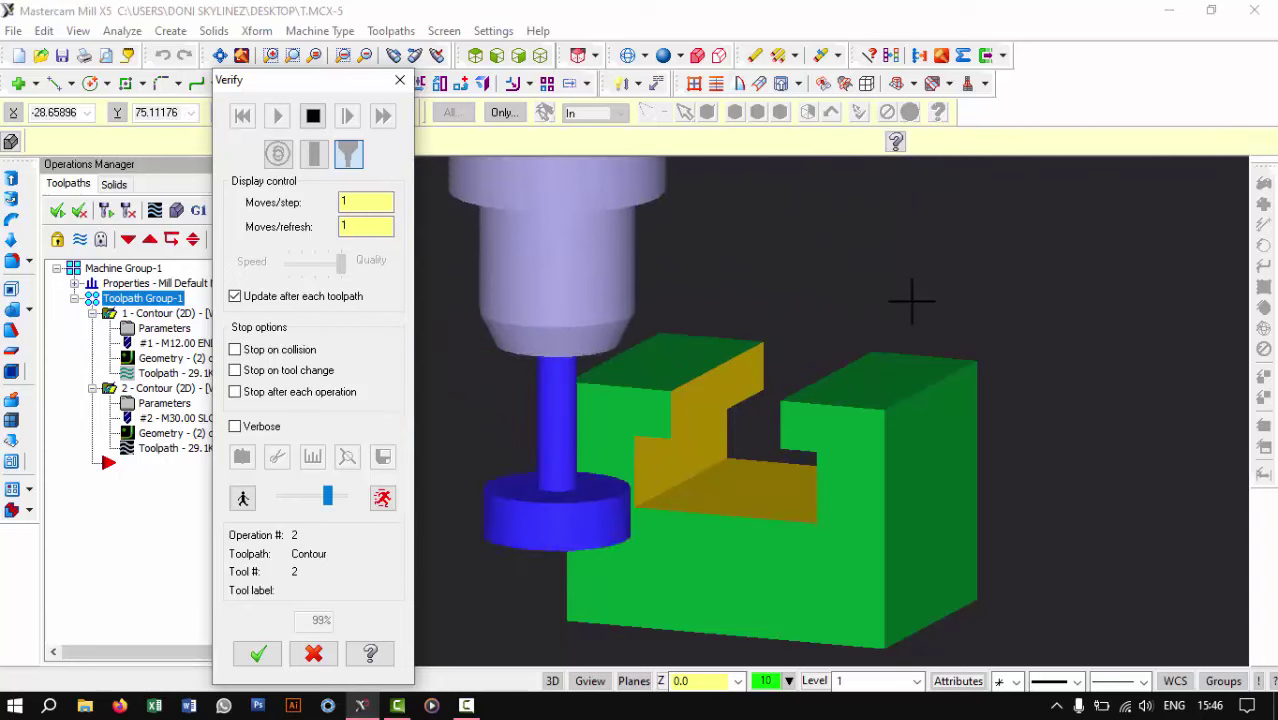
Inspect the simulated T-slot in front view, then from an oblique 3D angle
key(alt+2)
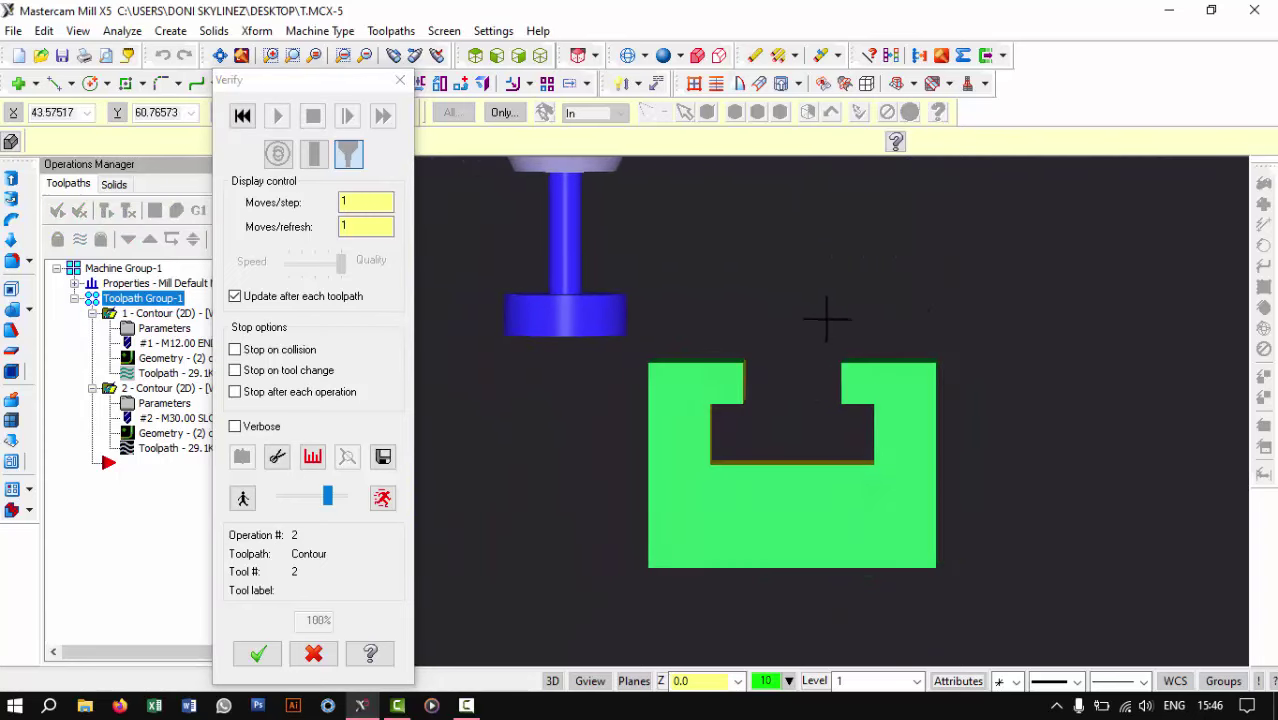
scroll(823, 343, up, 3)
scroll(556, 150, down, 2)
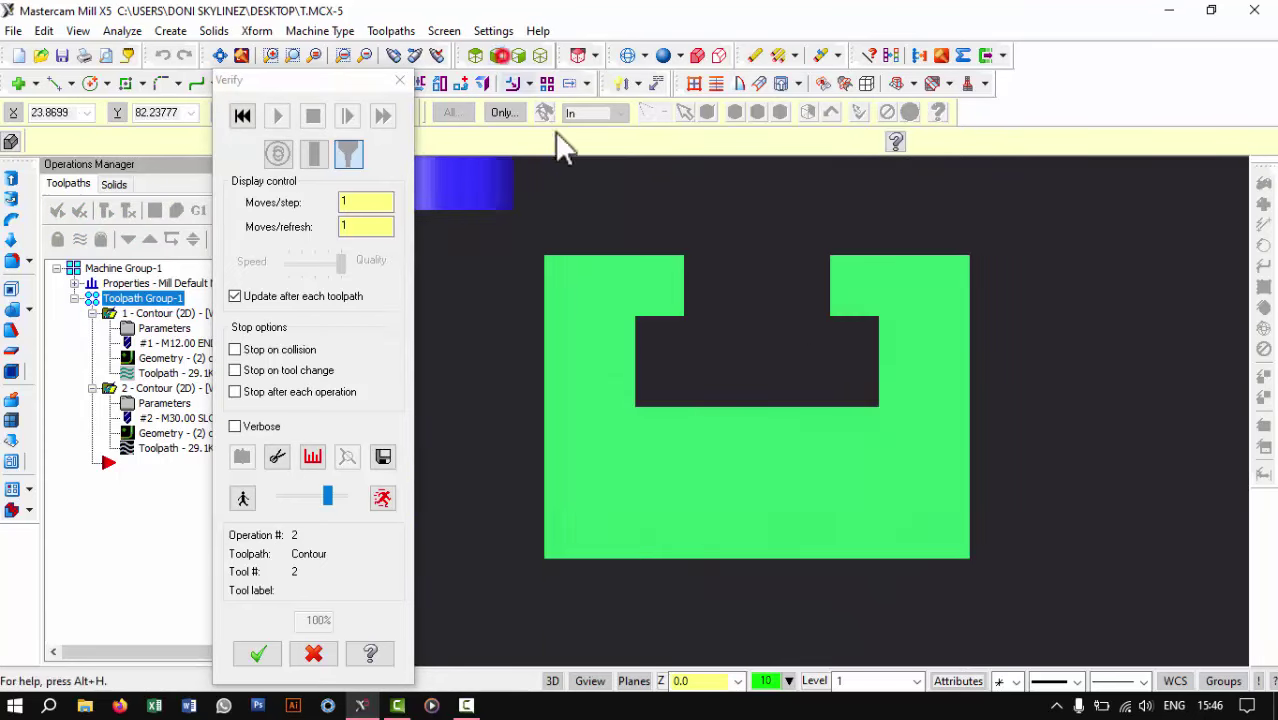
scroll(722, 337, down, 2)
scroll(707, 232, up, 3)
mouse_move(707, 232)
middle_down()
mouse_move(712, 268)
mouse_move(702, 242)
middle_up()
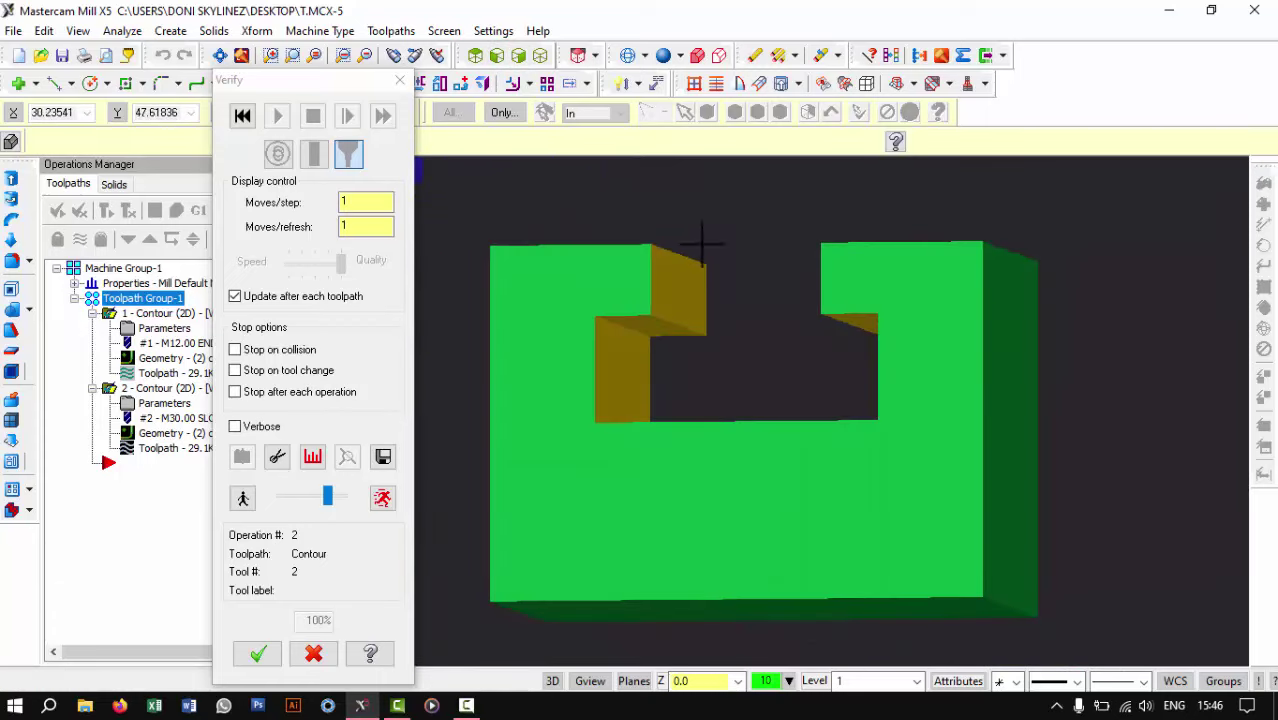
Exit Verify, toggle the toolpath display, and orbit and zoom the T-slot block
click(316, 656)
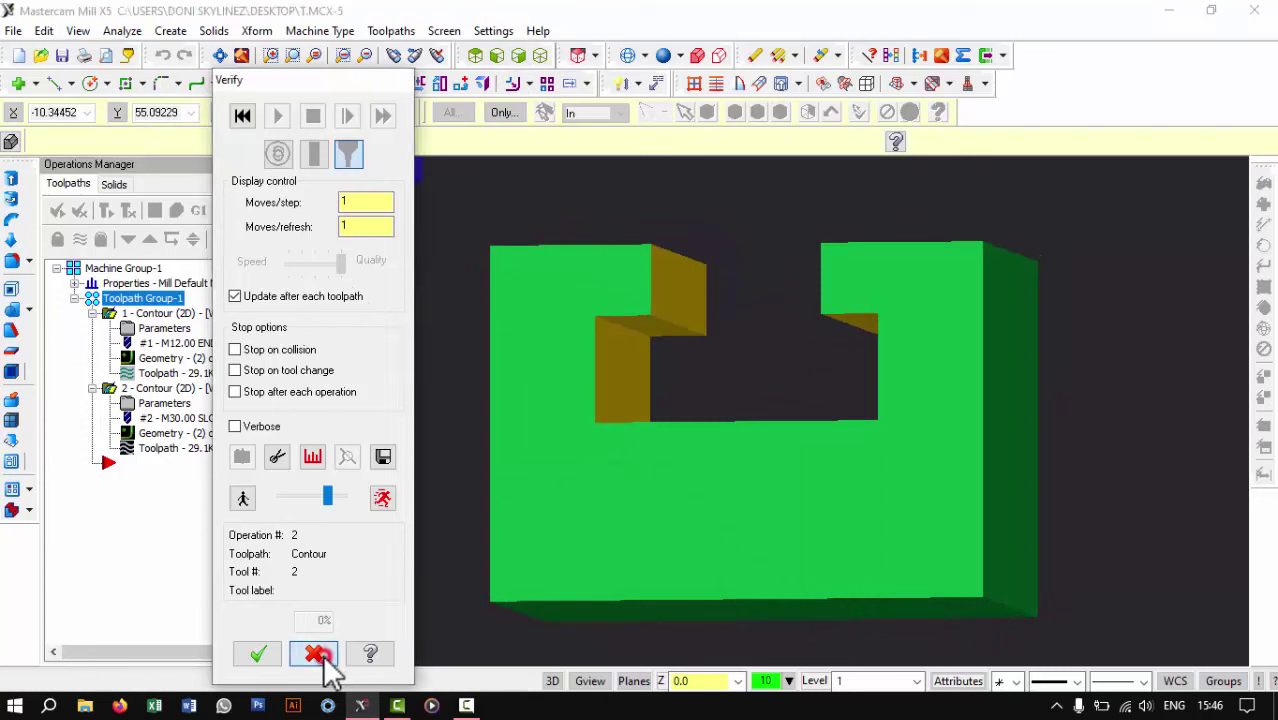
key(alt+t)
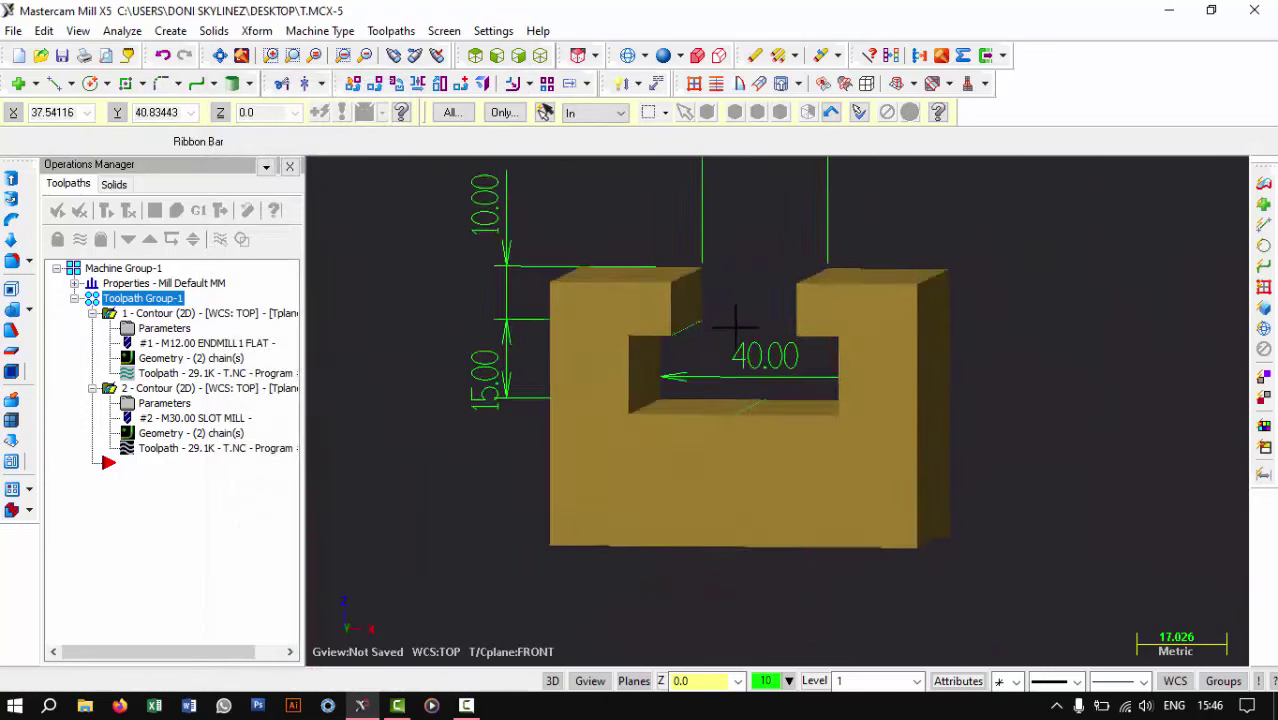
mouse_move(737, 320)
middle_down()
mouse_move(752, 352)
mouse_move(528, 371)
mouse_move(802, 337)
mouse_move(705, 271)
mouse_move(760, 250)
mouse_move(593, 257)
mouse_move(726, 240)
mouse_move(690, 243)
mouse_move(705, 283)
mouse_move(727, 288)
mouse_move(677, 250)
middle_up()
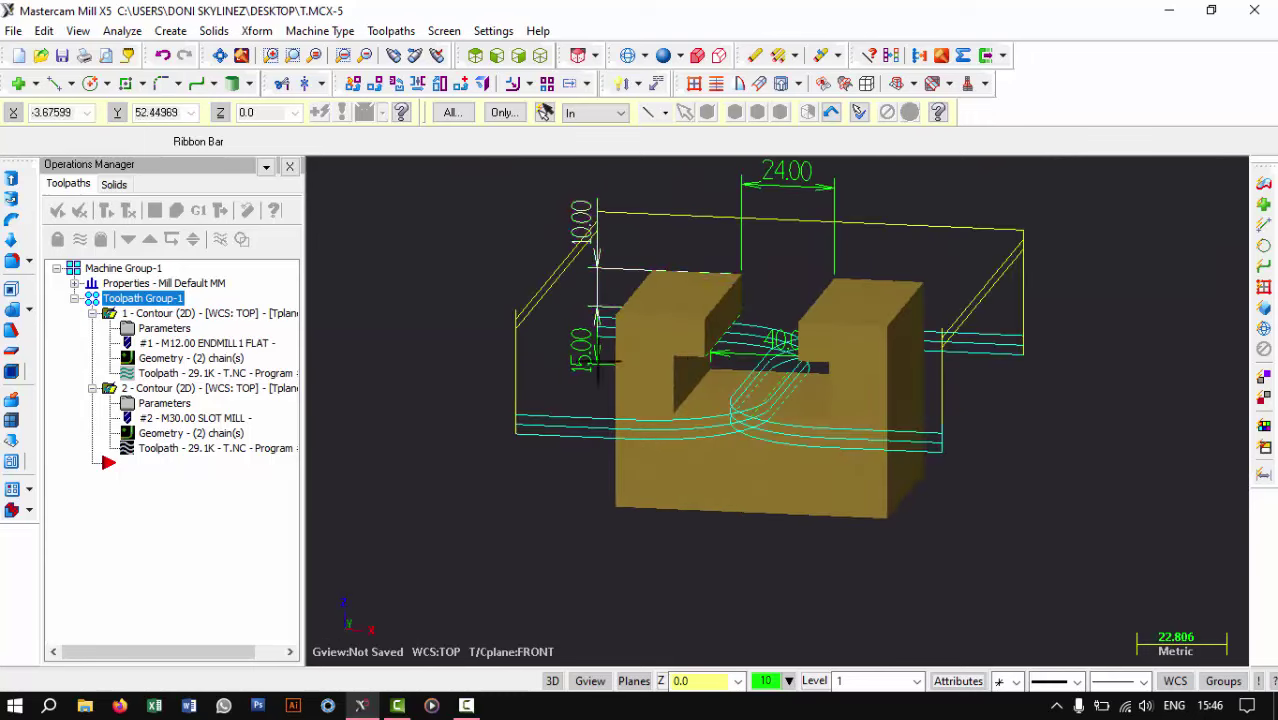
scroll(600, 364, up, 1)
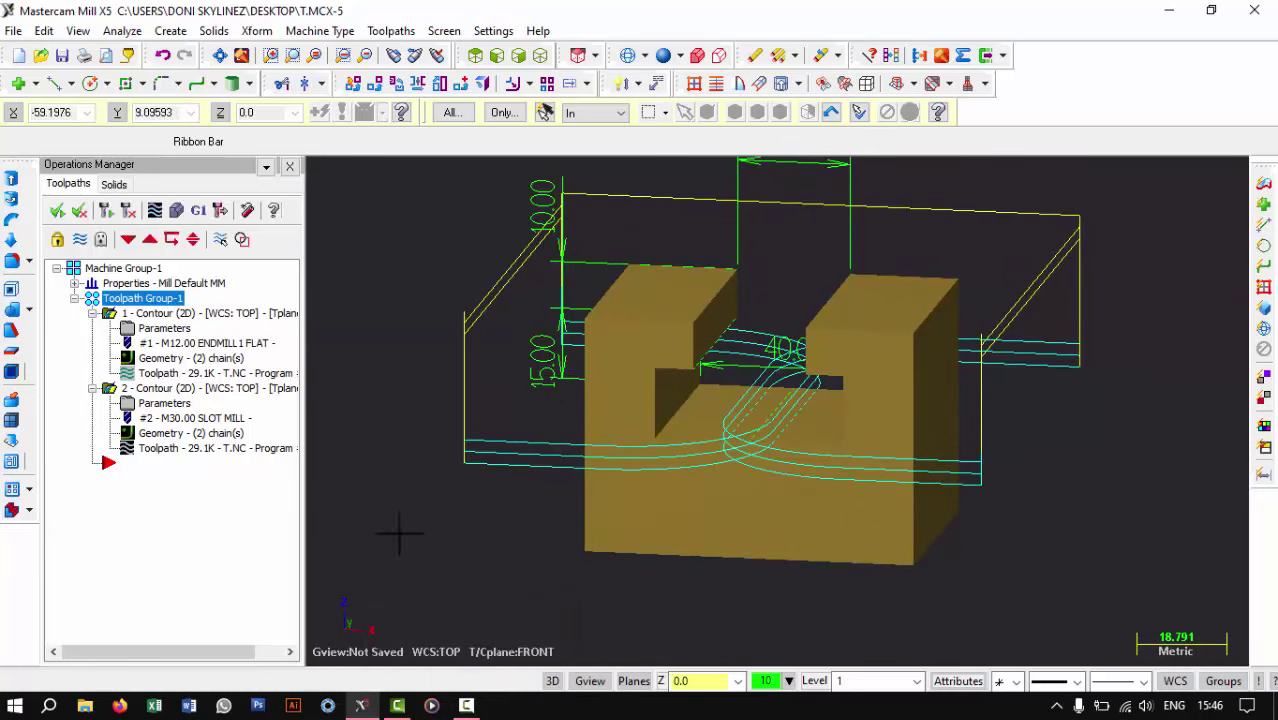
scroll(434, 465, down, 2)
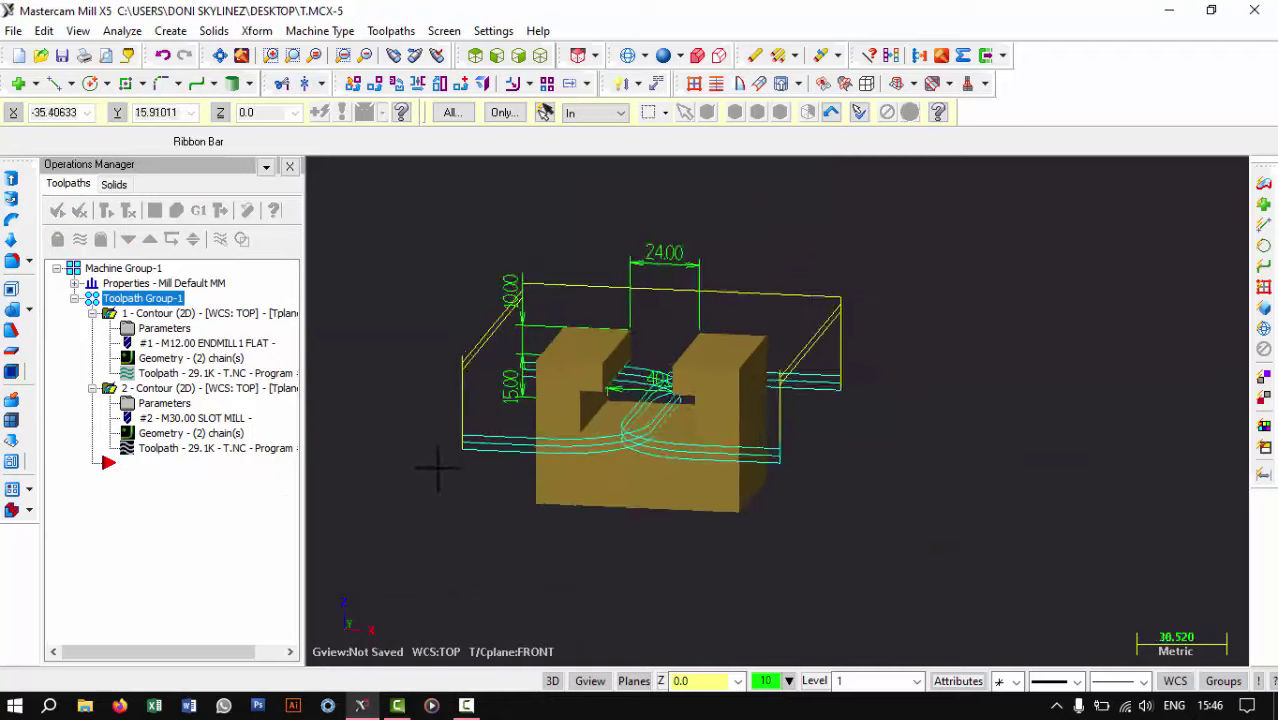